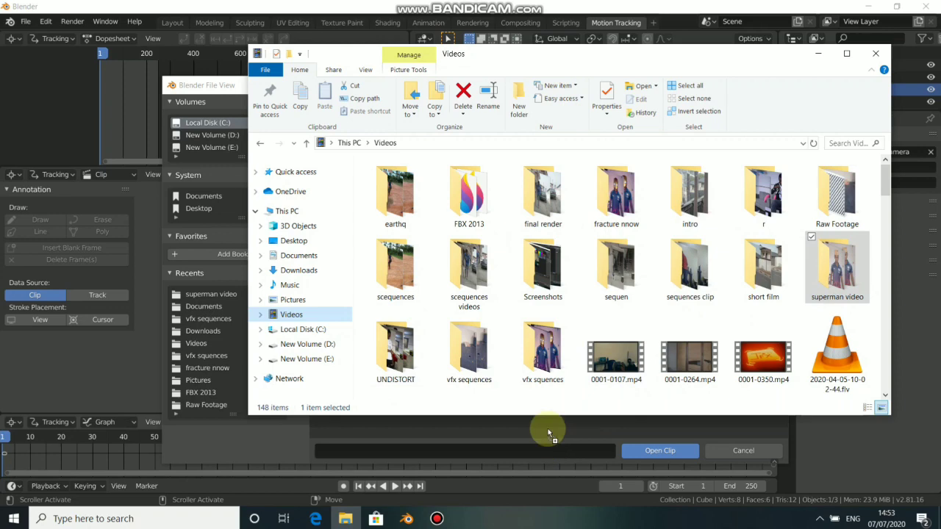
Load all the PNG frames in the superman video folder as the tracking clip.
key("a")
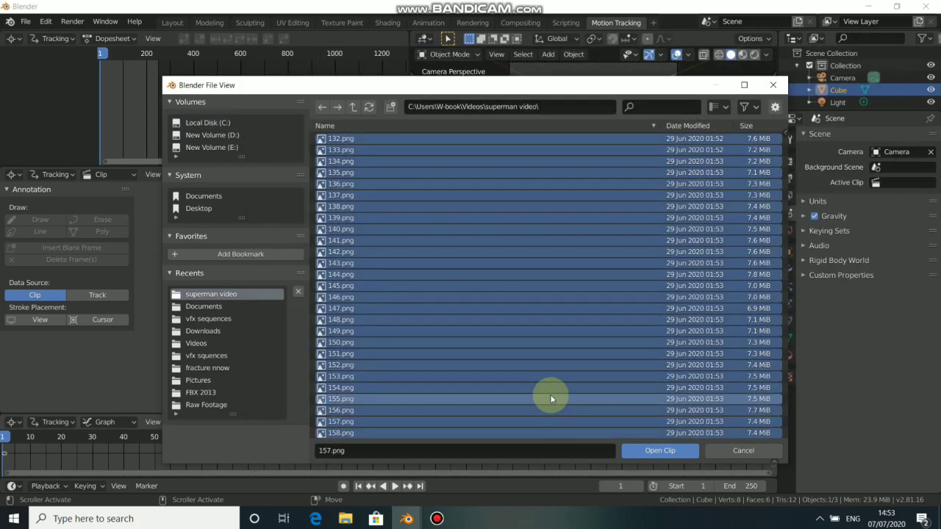
left_click(645, 453)
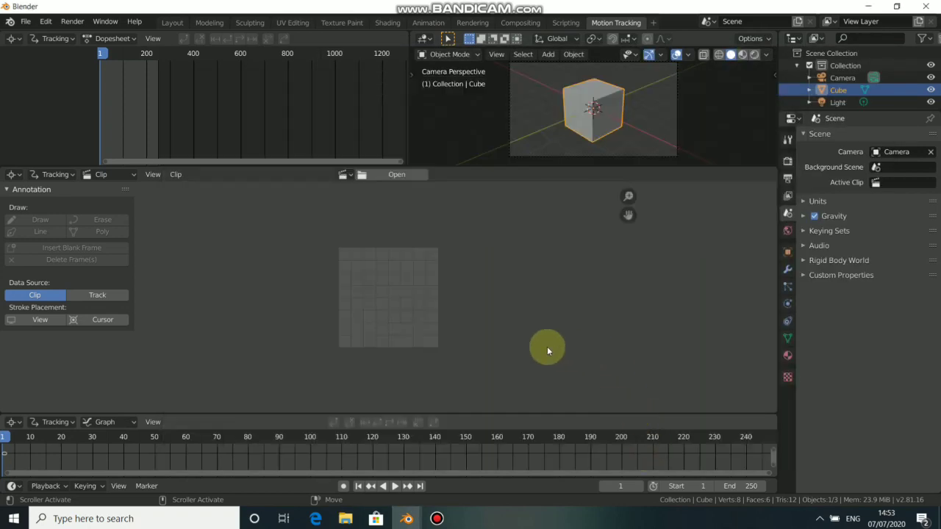
scroll(364, 333, "down", 3)
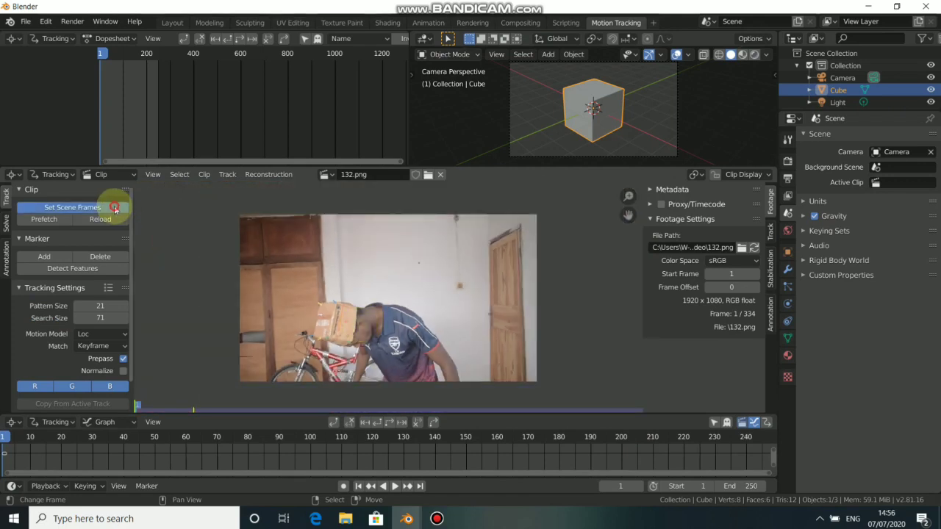
Match the scene frame range to the clip and set the end frame to 100.
left_click(114, 207)
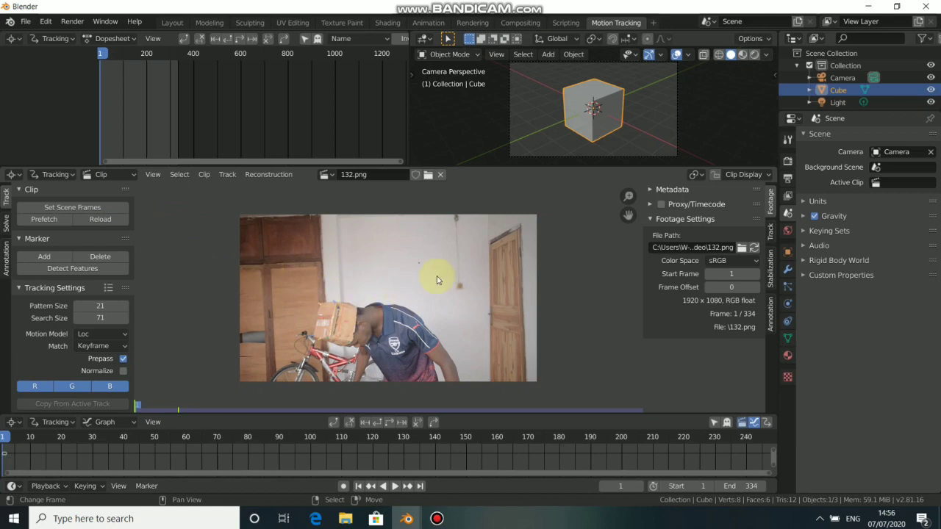
left_click(745, 487)
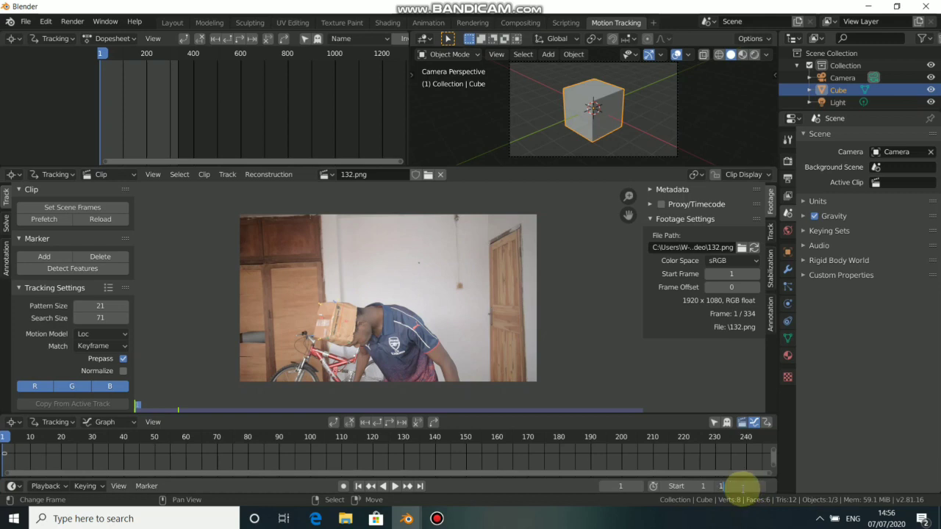
type("100")
key("Return")
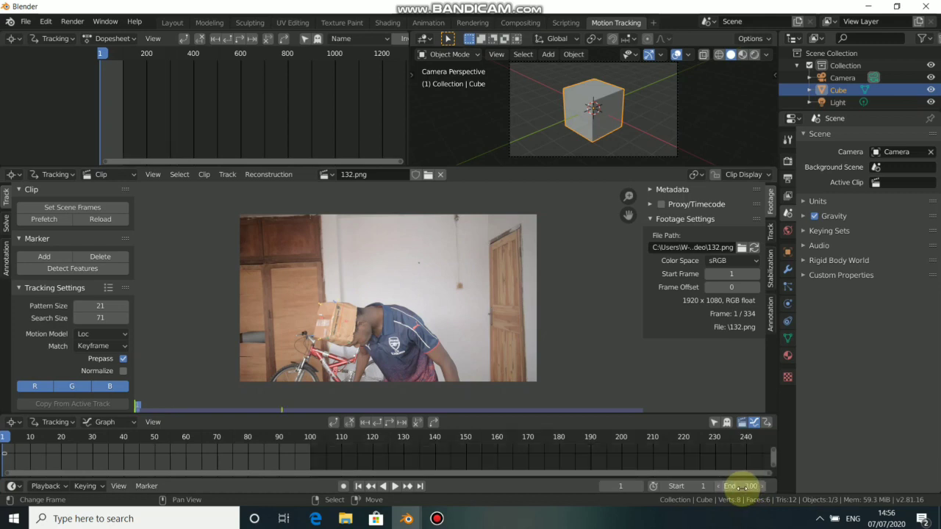
Prefetch the clip's frames into memory and play the footage.
middle_click_drag(147, 466, 326, 434)
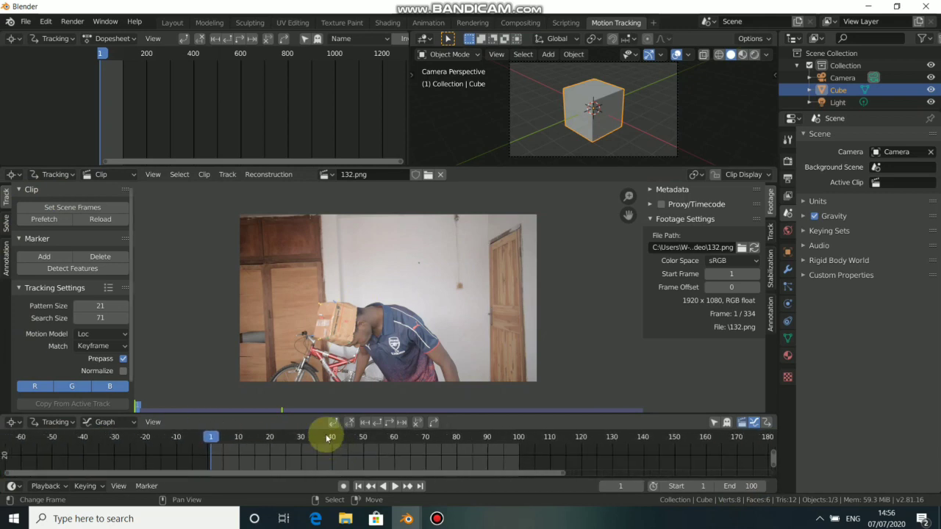
left_click(65, 220)
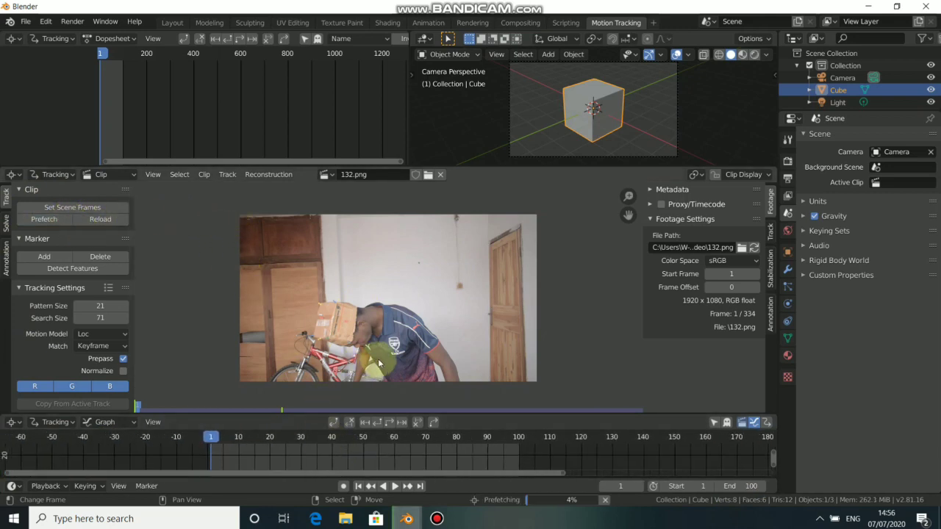
key("space")
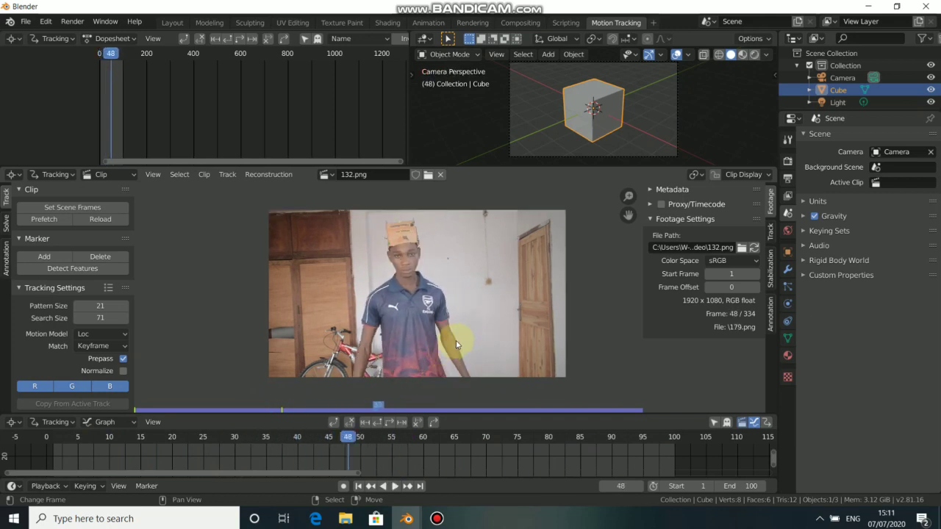
Add a new tracking object alongside the Camera in the clip's track settings.
left_click(770, 231)
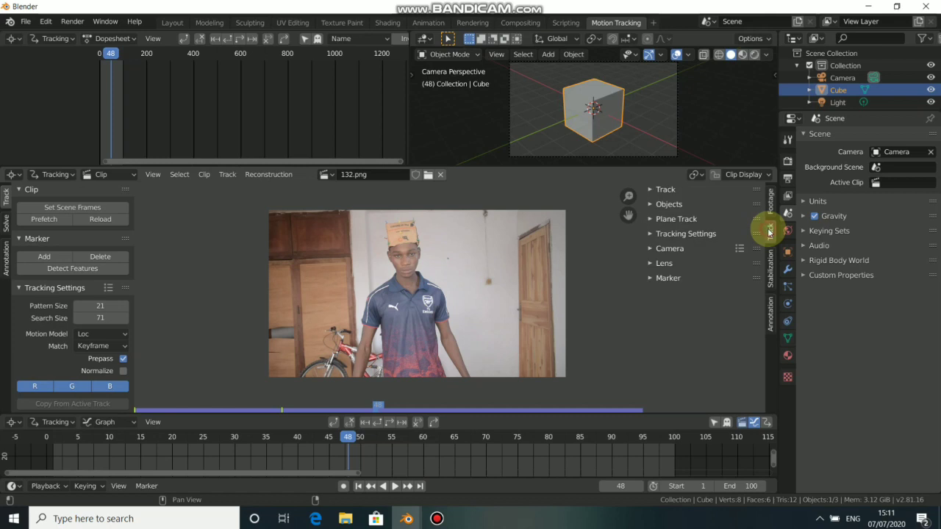
left_click(657, 207)
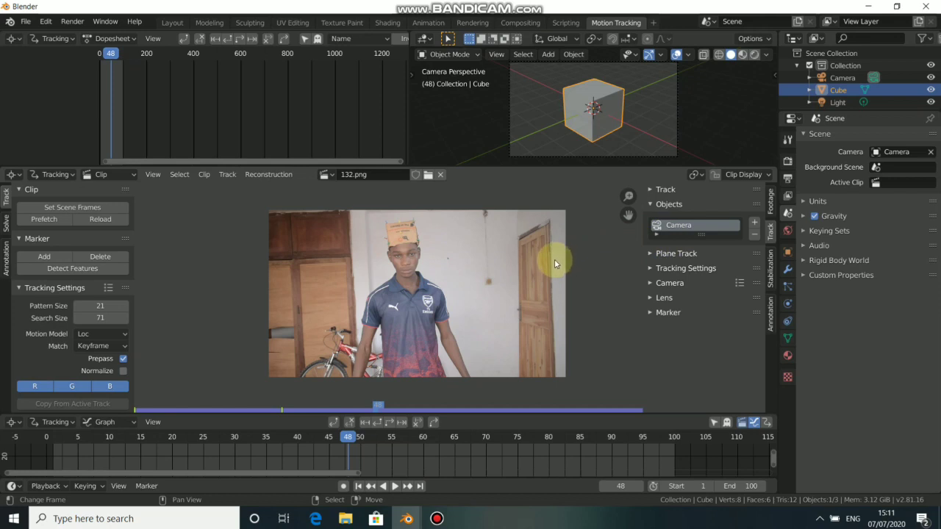
left_click(754, 225)
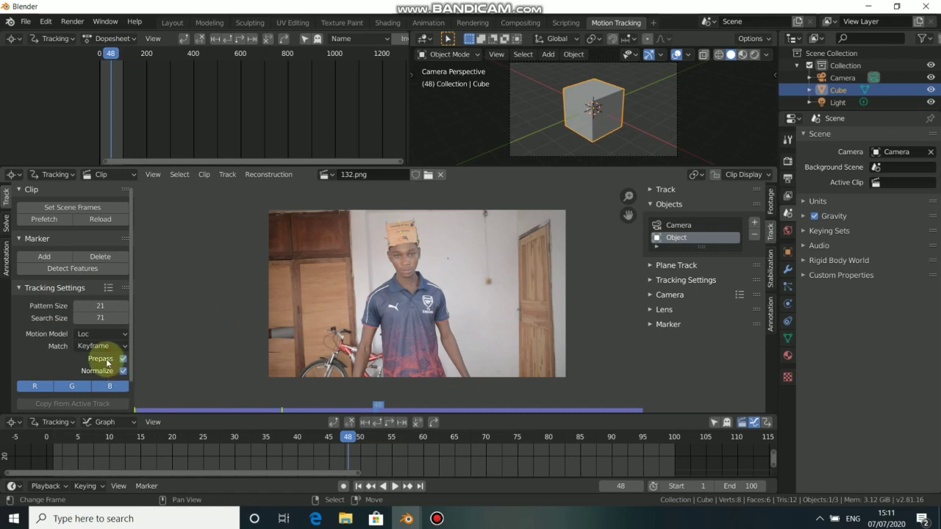
Set the tracking match to Previous frame and the motion model to Affine.
left_click(93, 345)
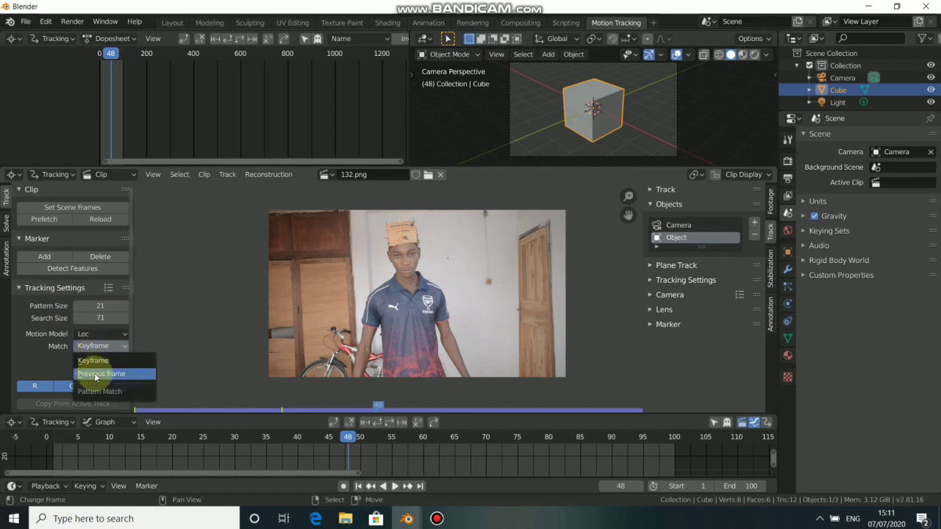
left_click(95, 374)
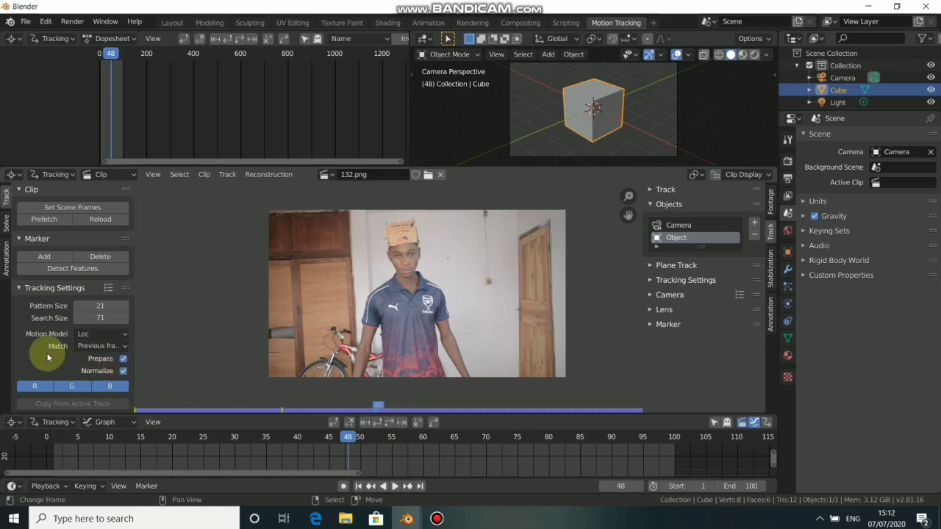
left_click(88, 334)
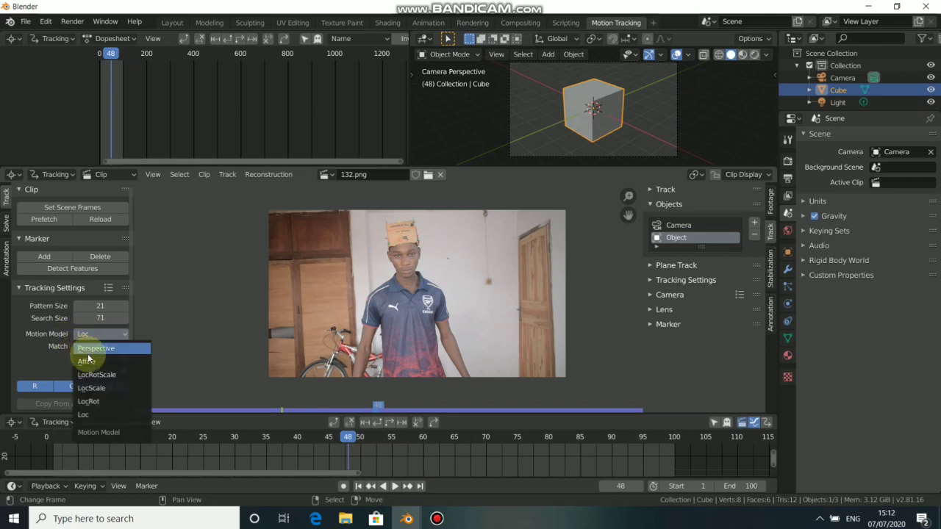
left_click(91, 359)
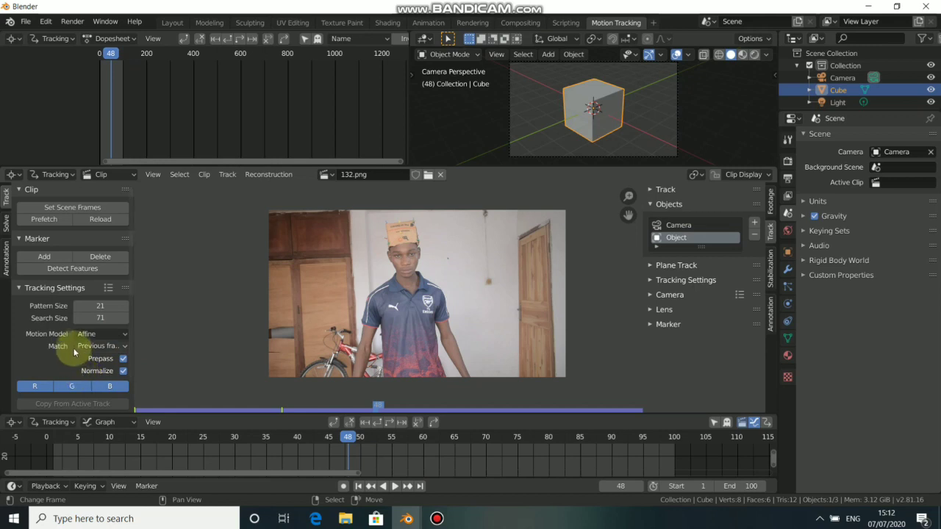
Return to frame 1 and add a tracking marker on the green pin at the box's lower corner near the face.
left_click(358, 486)
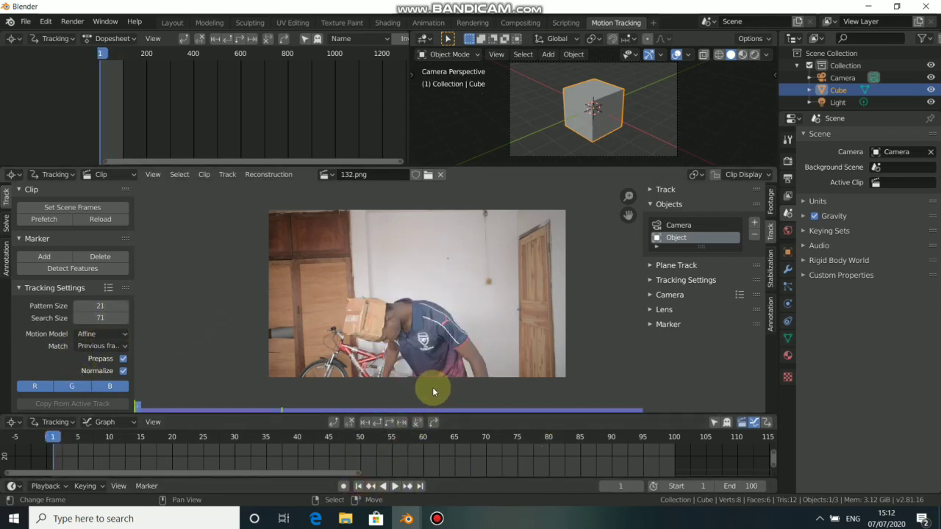
scroll(378, 319, "up", 4)
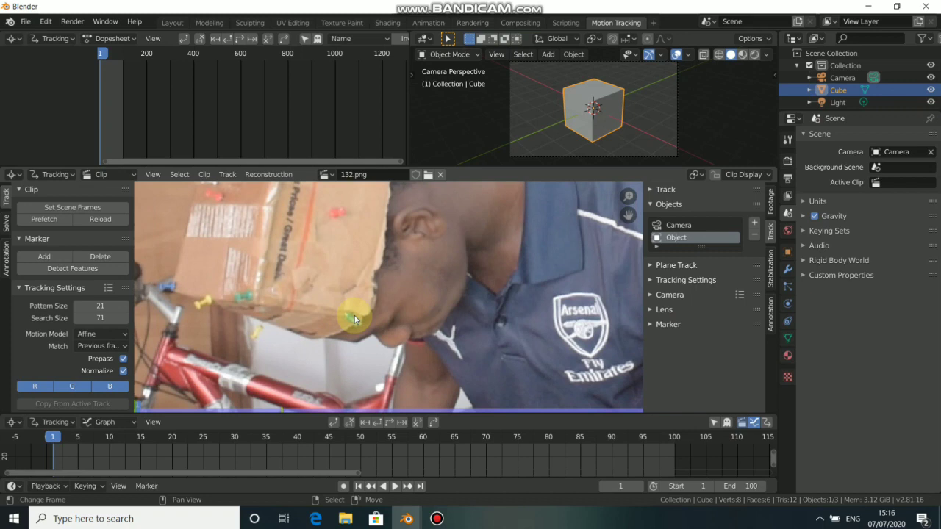
left_click(349, 315, "ctrl")
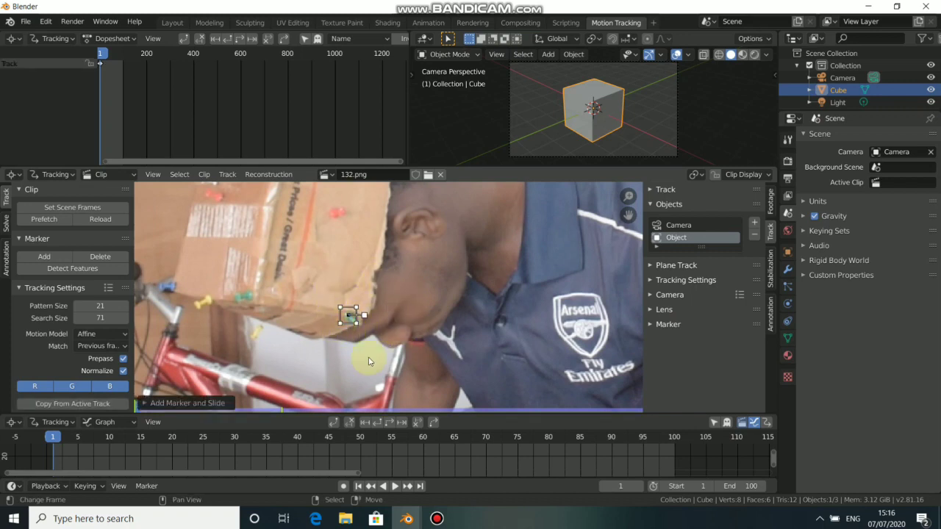
Show the marker's search area and enlarge both the pattern and search areas around the green pin.
left_click(739, 174)
left_click(672, 342)
mouse_move(375, 342)
left_mouse_down()
mouse_move(514, 481)
mouse_move(366, 332)
mouse_move(501, 469)
left_mouse_up()
left_click_drag(358, 324, 430, 395)
left_click(374, 316)
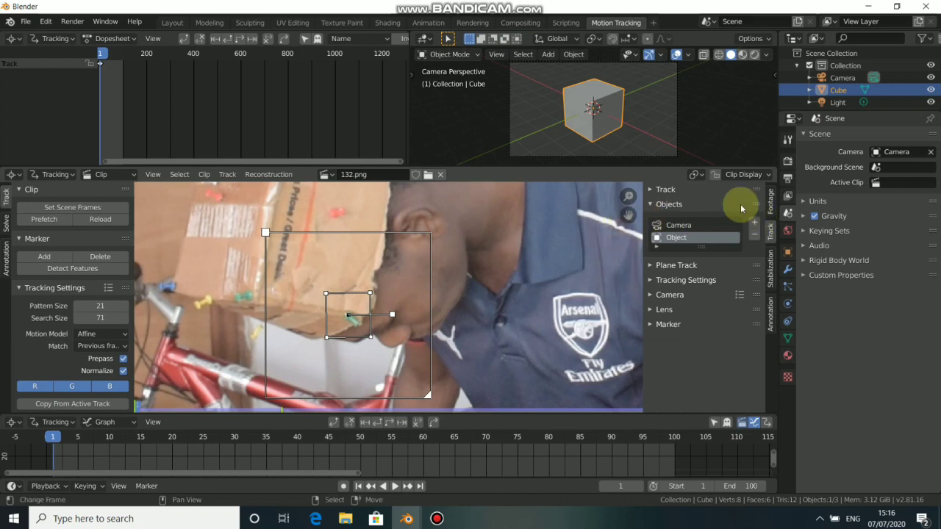
Show the marker's track preview and track the marker forward to frame 100.
left_click(653, 192)
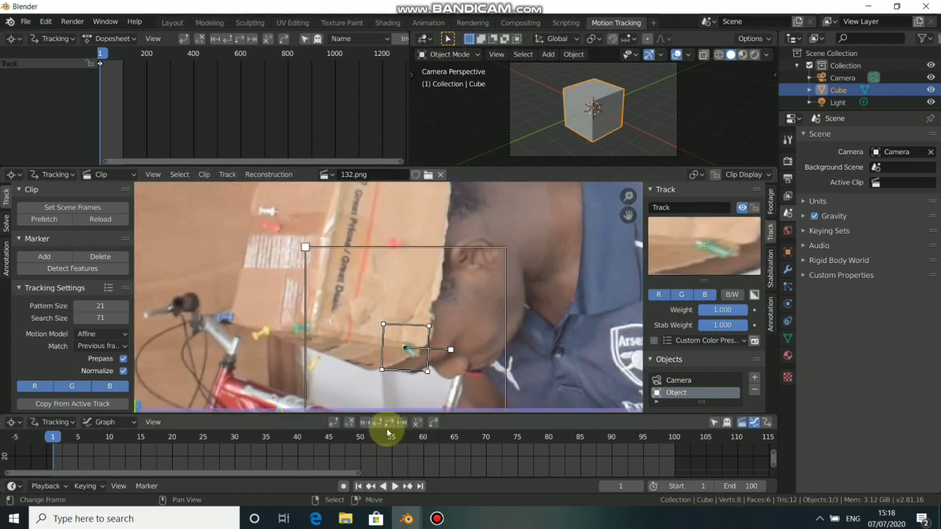
key("ctrl+t")
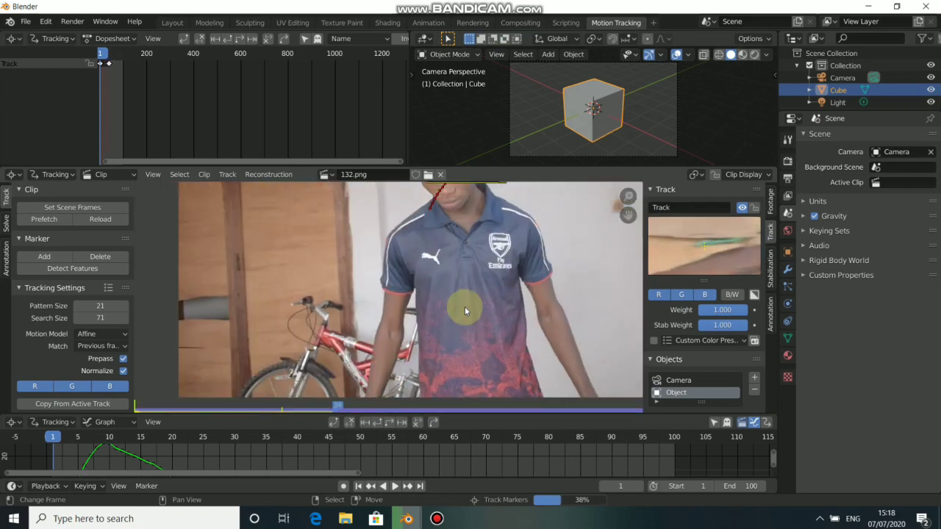
scroll(465, 307, "down", 2)
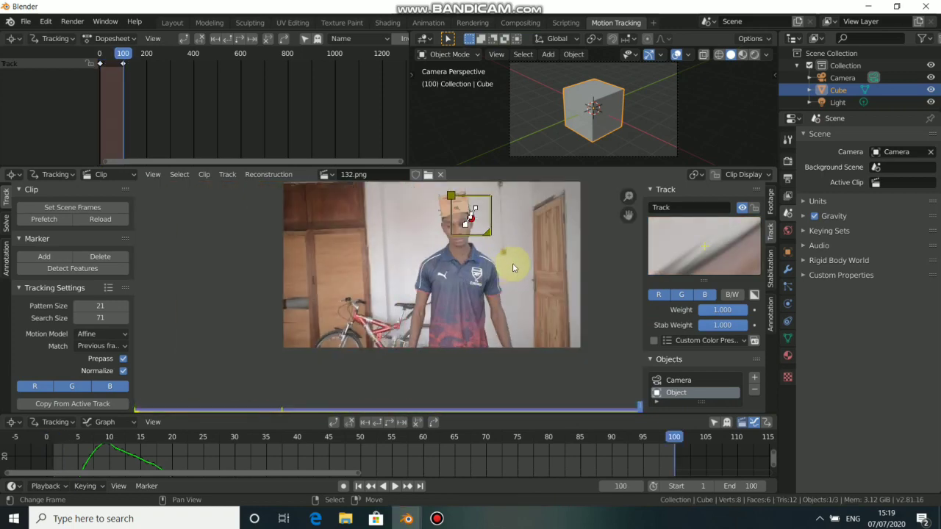
scroll(500, 266, "up", 1)
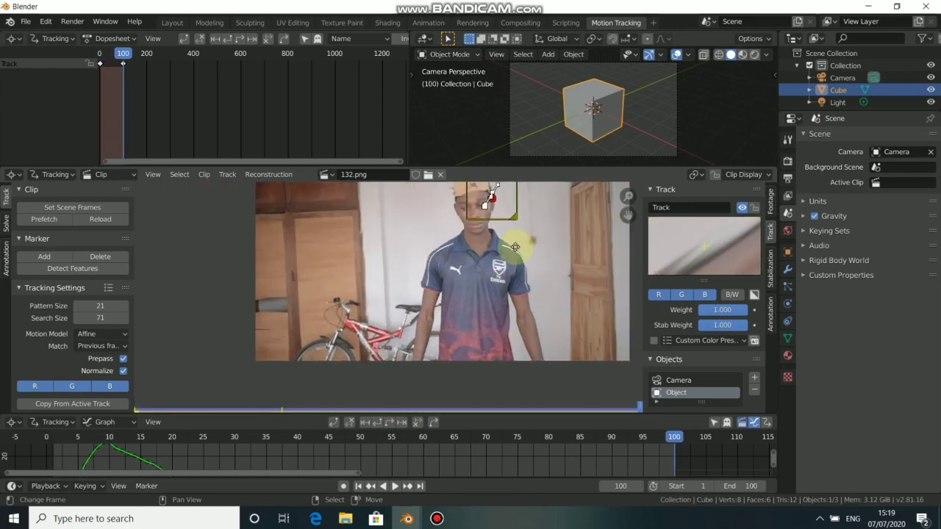
middle_click_drag(524, 237, 496, 294)
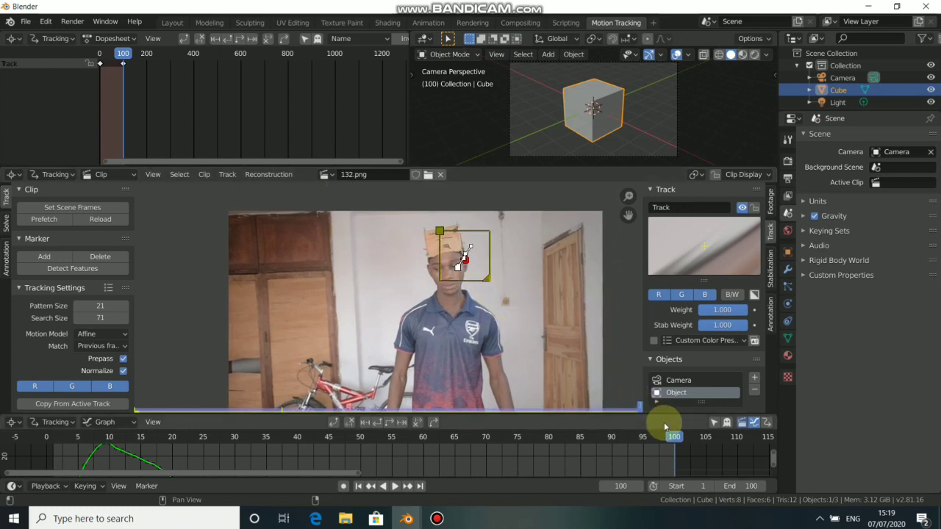
Scrub back to frame 41 and clear the marker's tracked path after that frame.
mouse_move(664, 443)
left_mouse_down()
mouse_move(330, 434)
mouse_move(262, 437)
mouse_move(252, 446)
mouse_move(310, 445)
left_mouse_up()
scroll(428, 269, "up", 5)
scroll(419, 295, "up", 4)
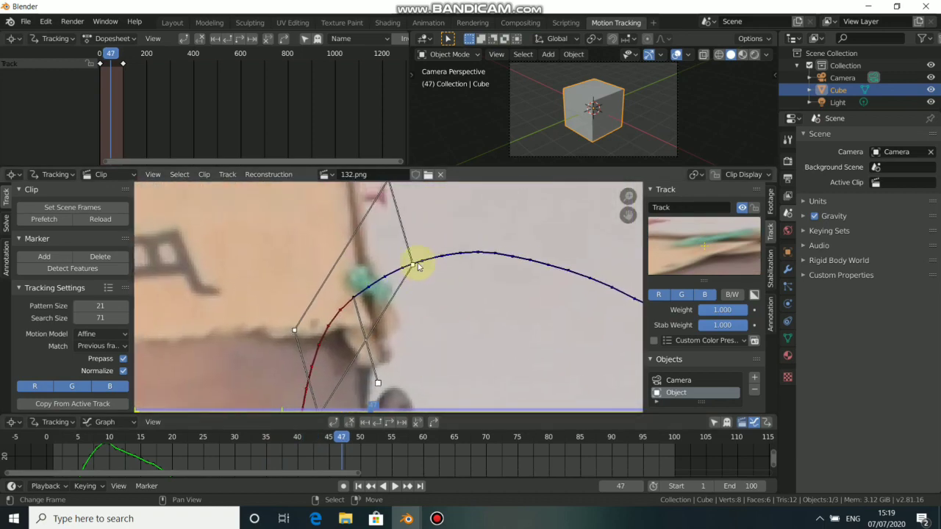
middle_click_drag(425, 309, 452, 289)
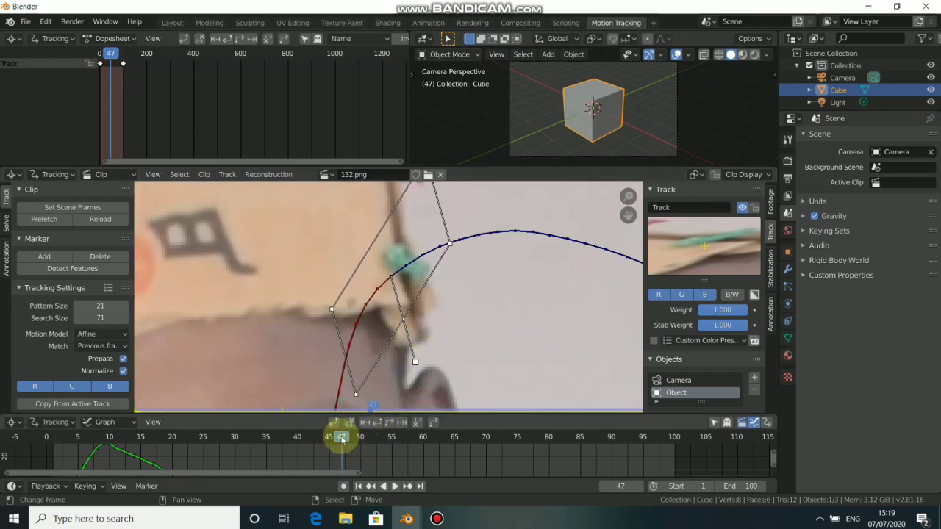
left_click(337, 437)
left_click_drag(336, 437, 303, 438)
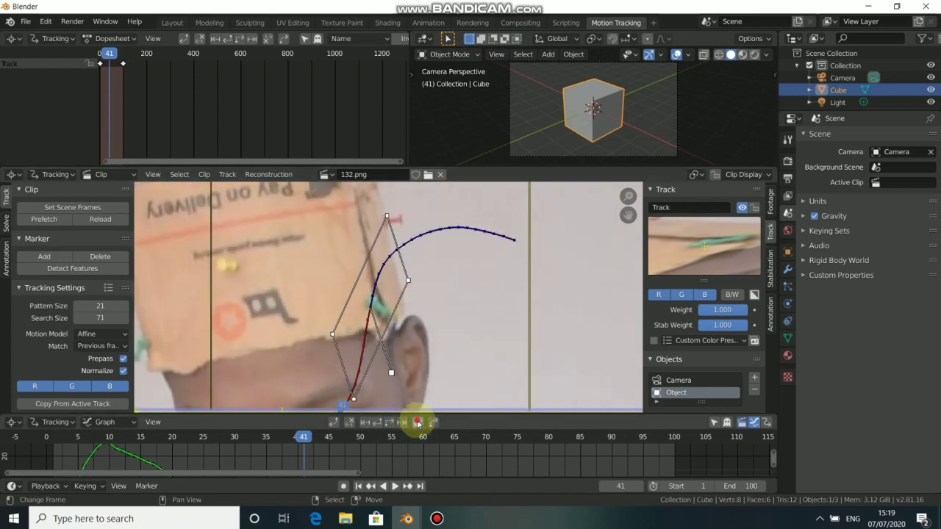
left_click(417, 422)
left_click(398, 331)
scroll(403, 323, "up", 5)
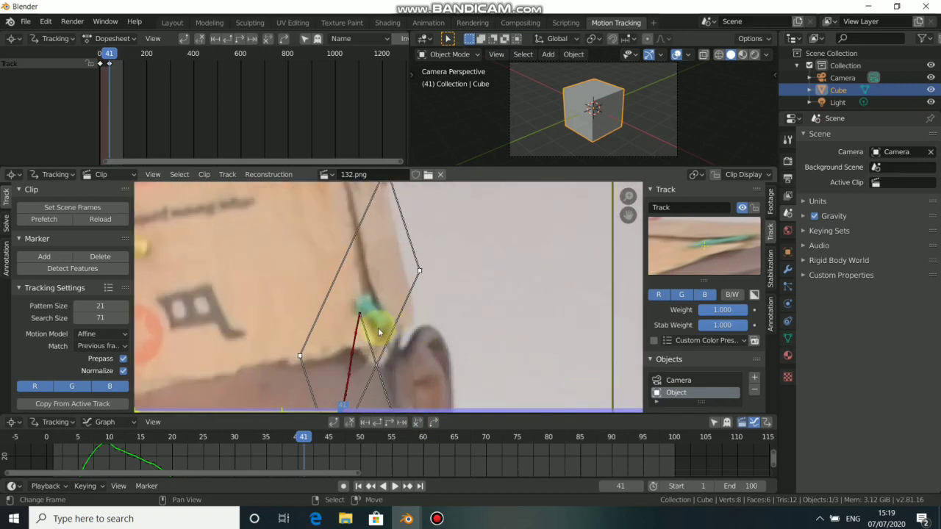
Track the marker forward to frame 42 and move it back onto the green pin.
left_click(402, 424)
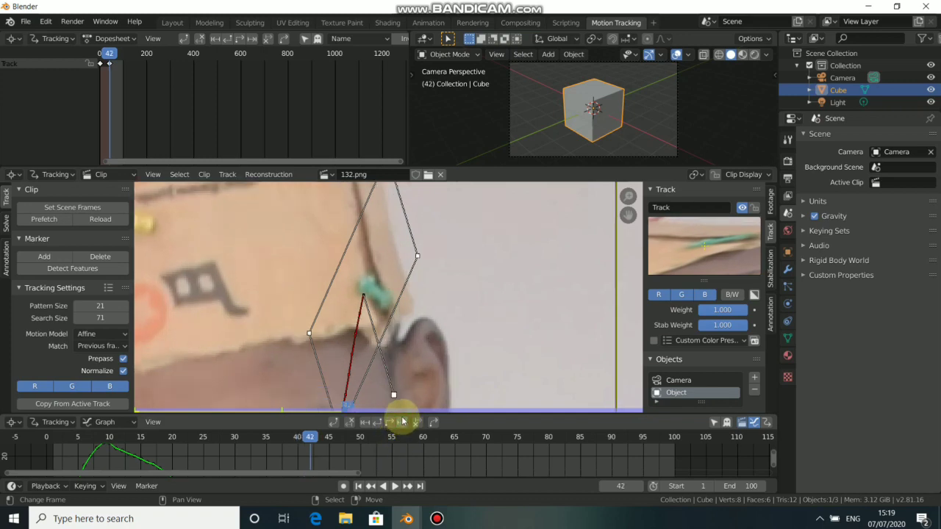
key("g")
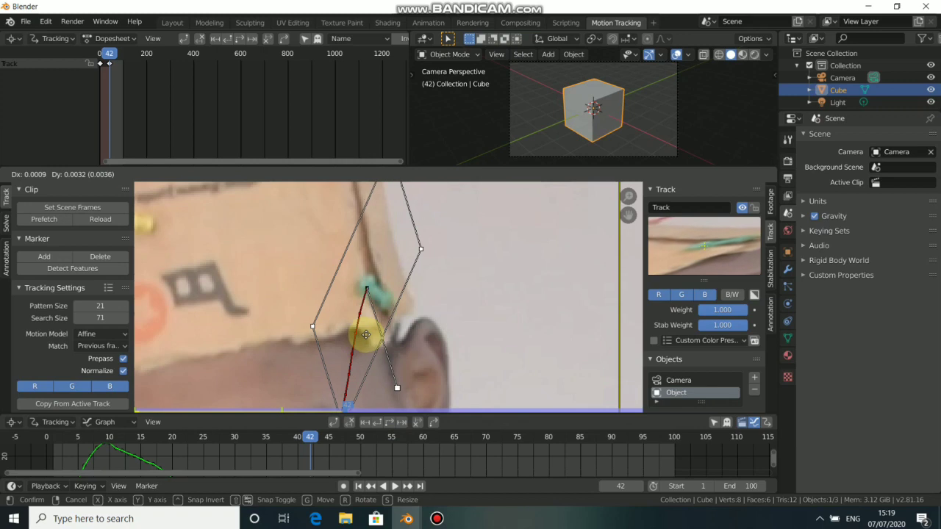
left_click(367, 335)
scroll(395, 364, "down", 1)
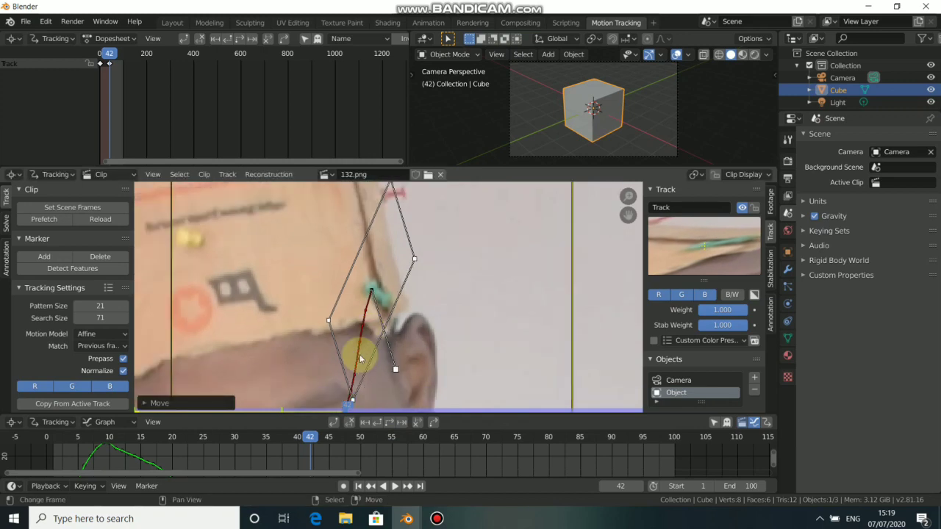
Reshape the marker's pattern area on frame 42 by rotating it and adjusting its side corners around the green pin.
left_click_drag(395, 364, 411, 347)
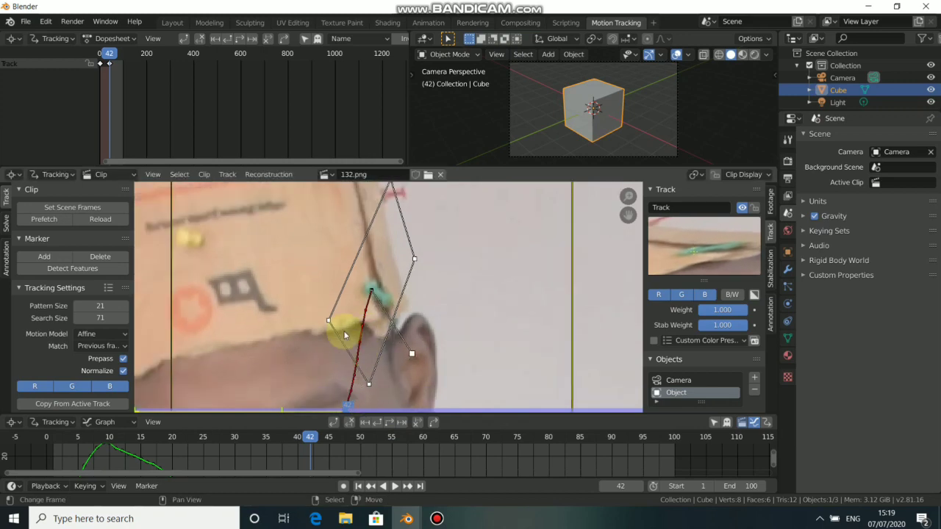
left_click_drag(328, 321, 319, 294)
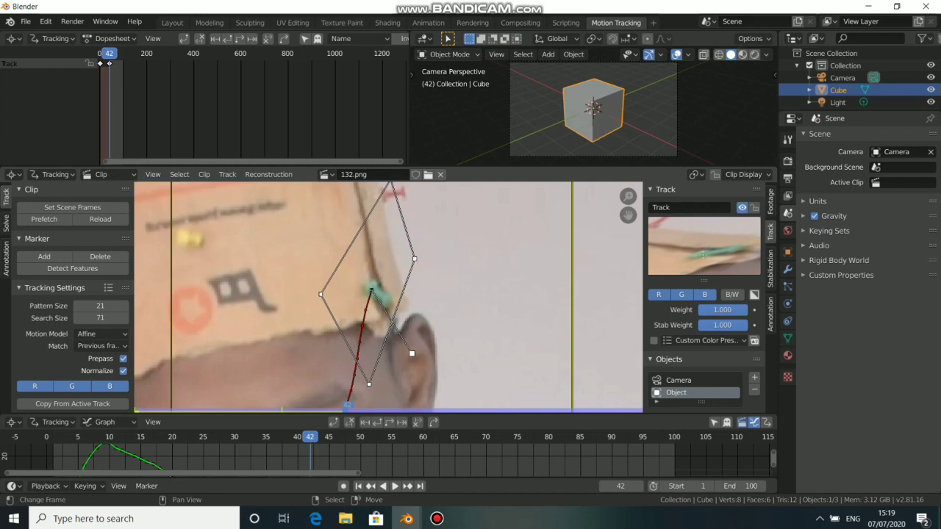
left_click_drag(404, 257, 416, 266)
scroll(416, 266, "down", 2)
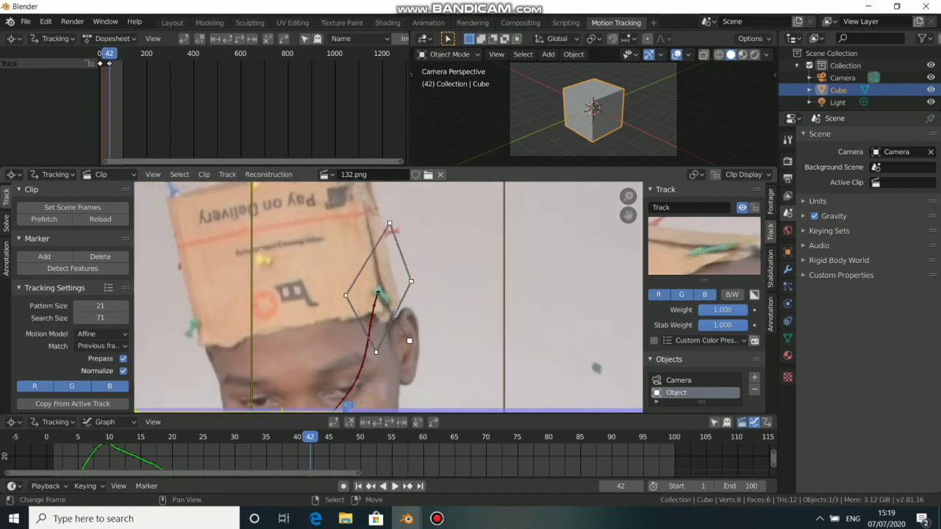
Shrink the marker's pattern area around the green pin and track the marker forward frame by frame from frame 42 to frame 50.
left_click_drag(388, 229, 372, 253)
scroll(371, 253, "down", 1)
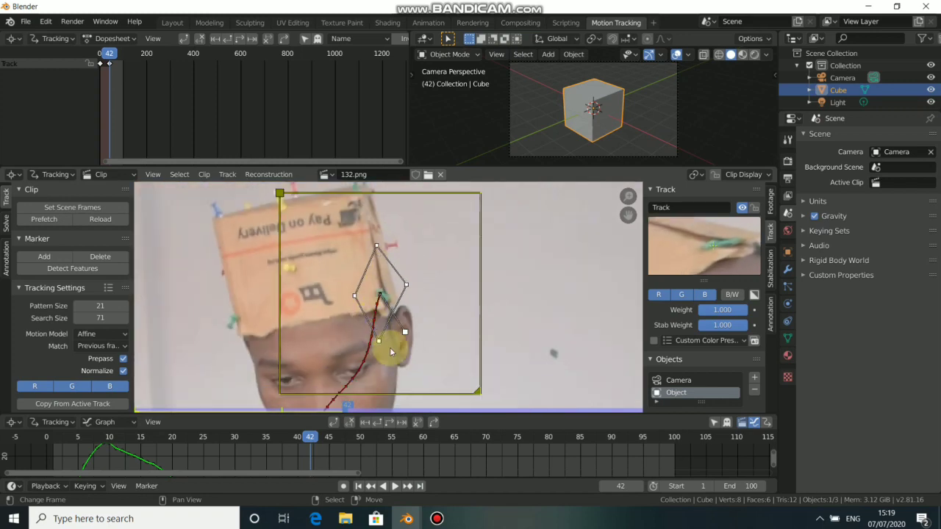
left_click(402, 424)
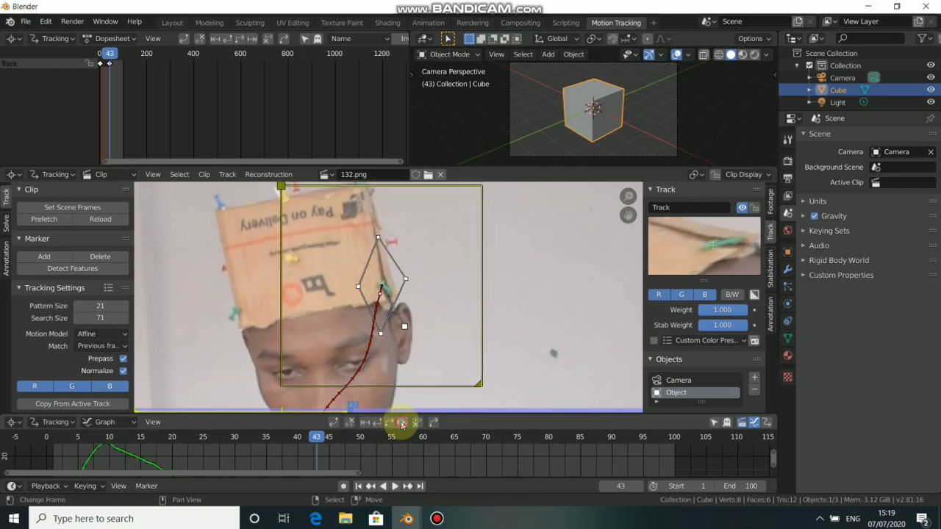
left_click(401, 424)
left_click(403, 424)
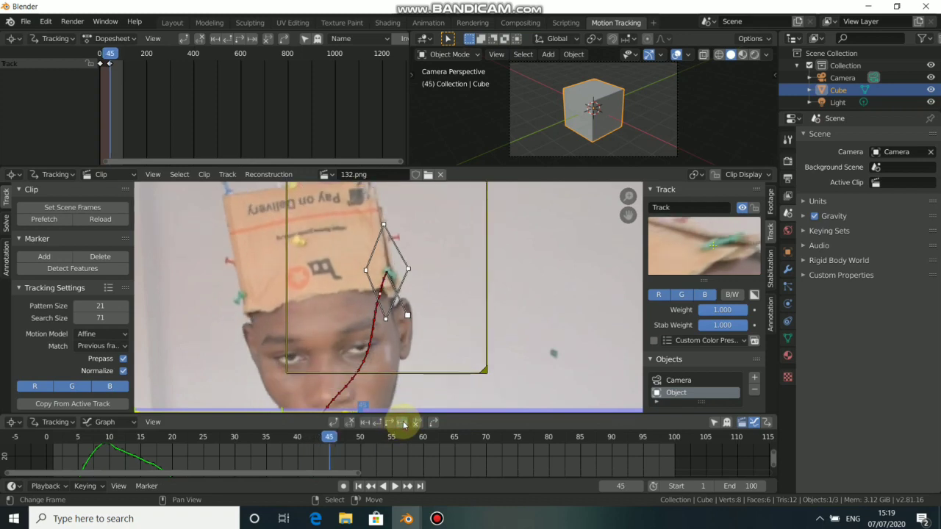
left_click(403, 424)
left_click(403, 423)
left_click(403, 424)
left_click(403, 424)
left_click(403, 424)
scroll(434, 280, "up", 4)
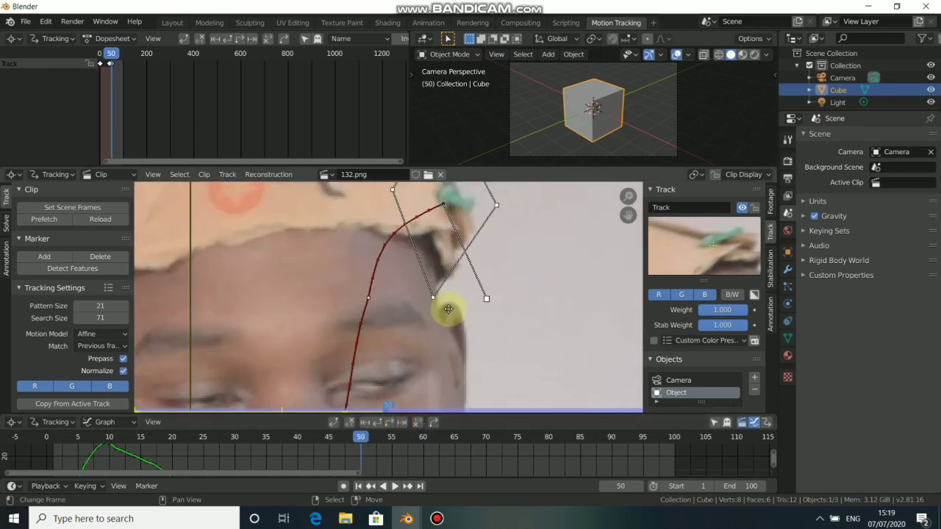
Nudge the marker onto the green pin at frame 50, track it forward to frame 54 and correct its position there.
left_click_drag(414, 367, 419, 360)
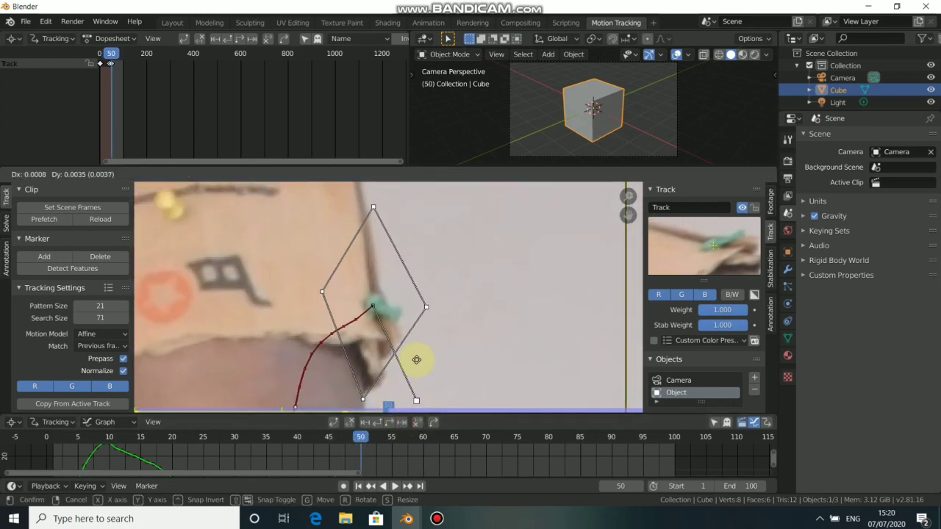
left_click(391, 424)
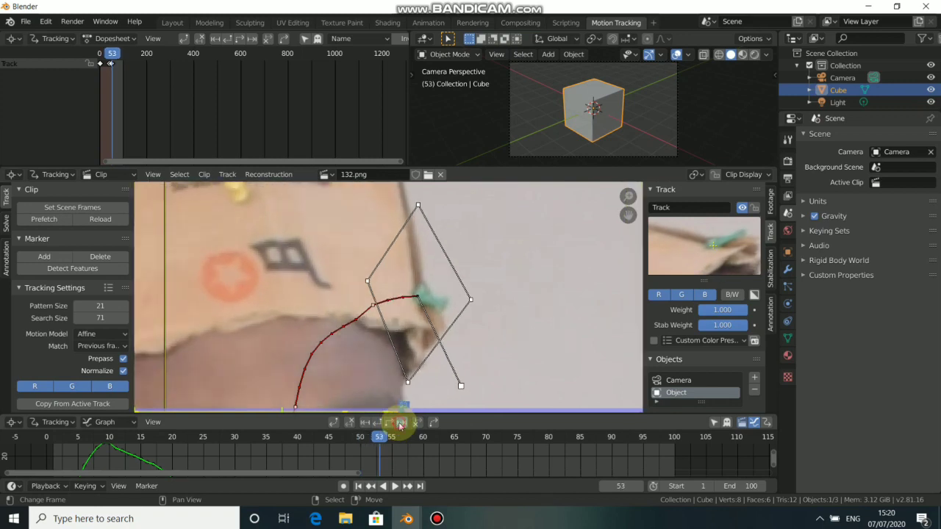
key("g")
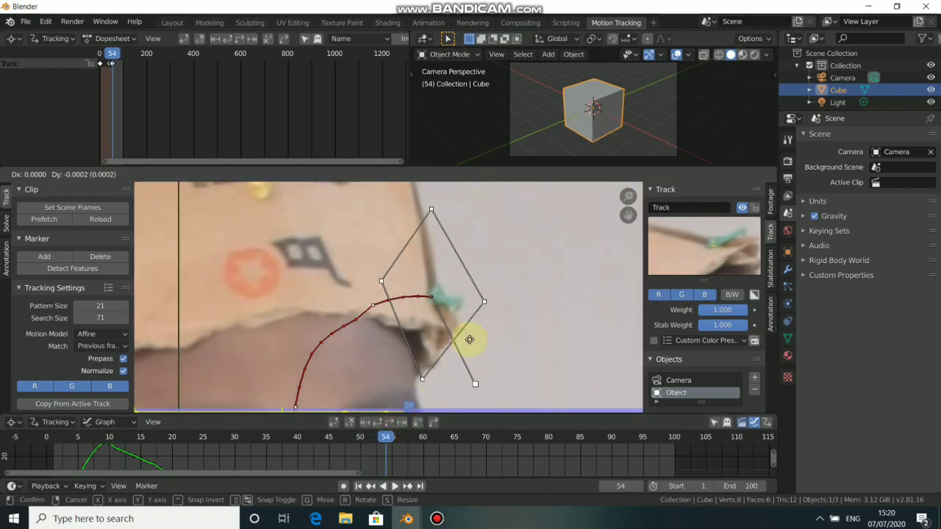
left_click(477, 380)
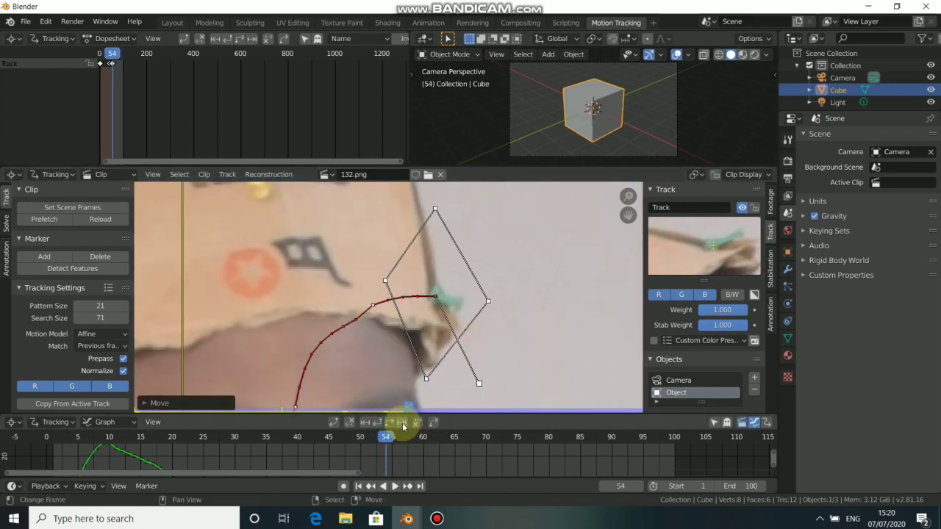
Track the marker forward to frame 59 and move it back onto the green pin.
left_click(403, 425)
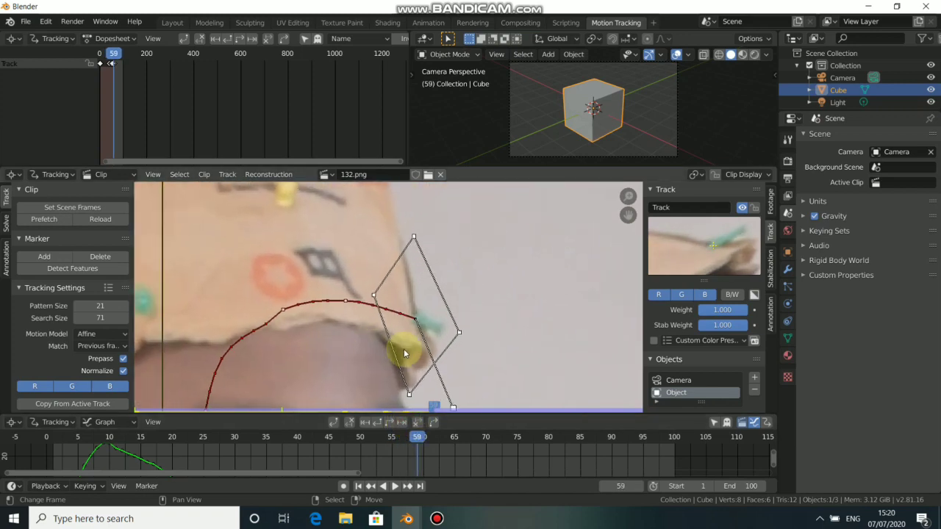
key("g")
left_click(411, 409)
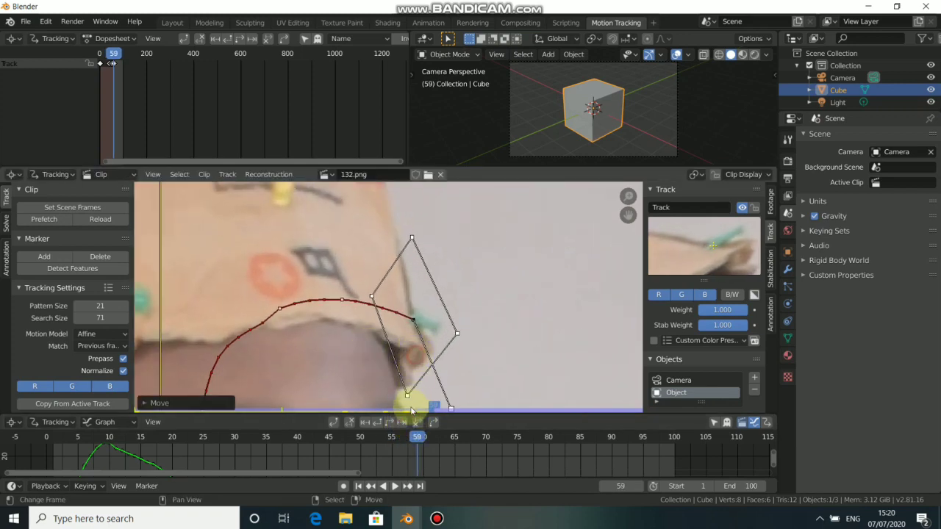
Continue tracking the marker to frame 63 and realign it with the green pin.
left_click(405, 422)
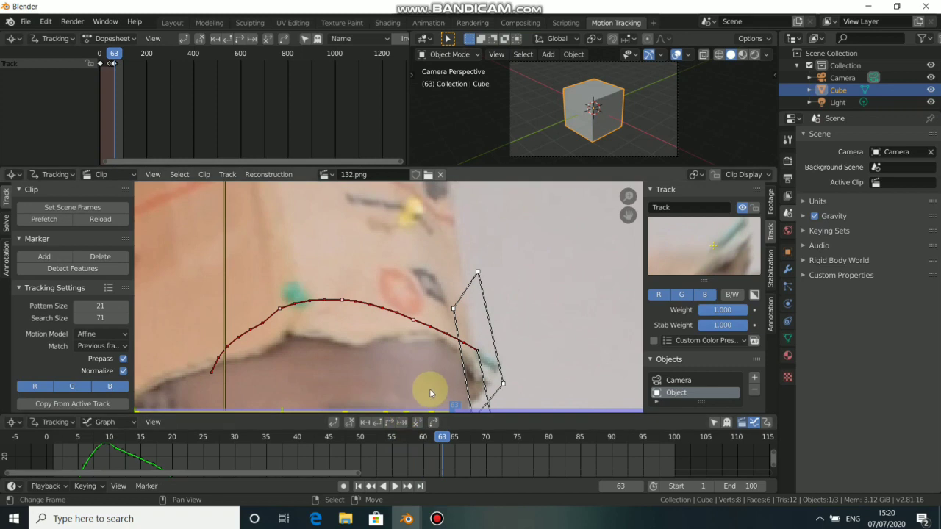
key("g")
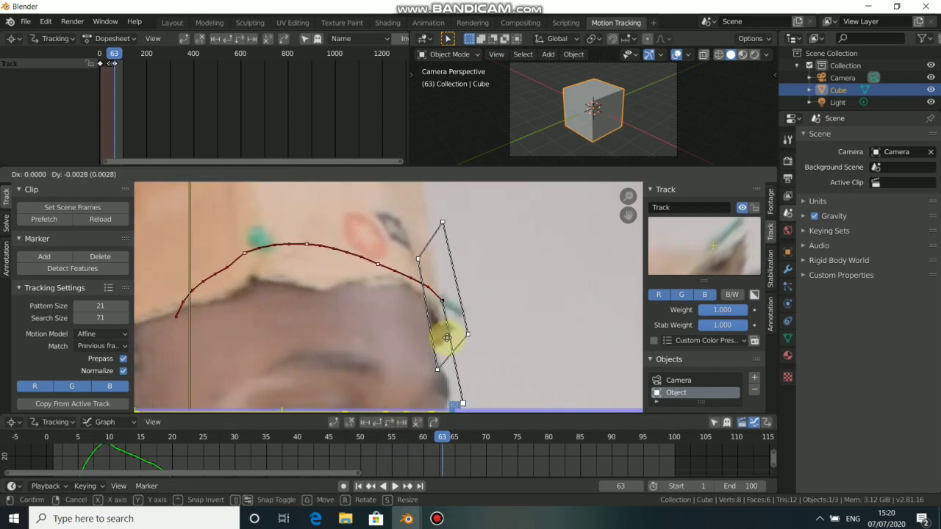
left_click(449, 342)
Track the marker forward to frame 66 and go ahead to frame 92, where the green pin is clearly in view again.
left_click(398, 422)
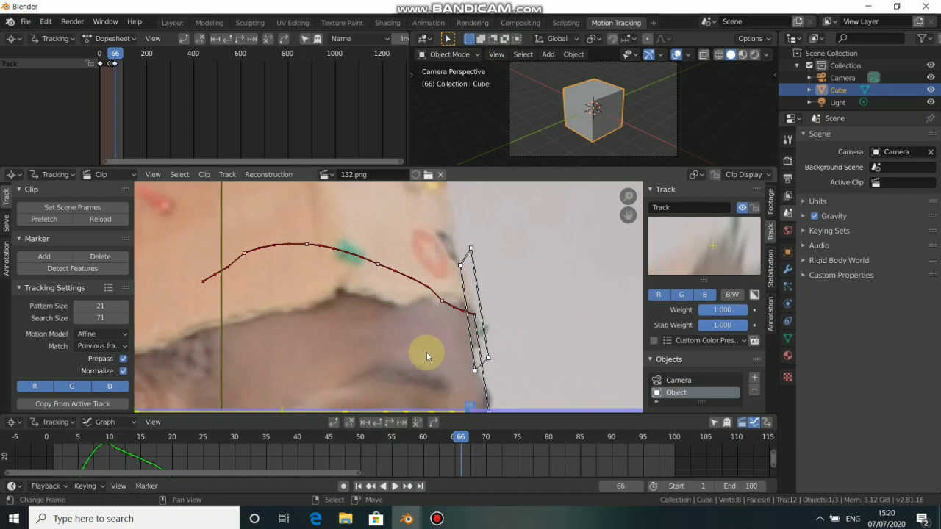
scroll(427, 352, "down", 2)
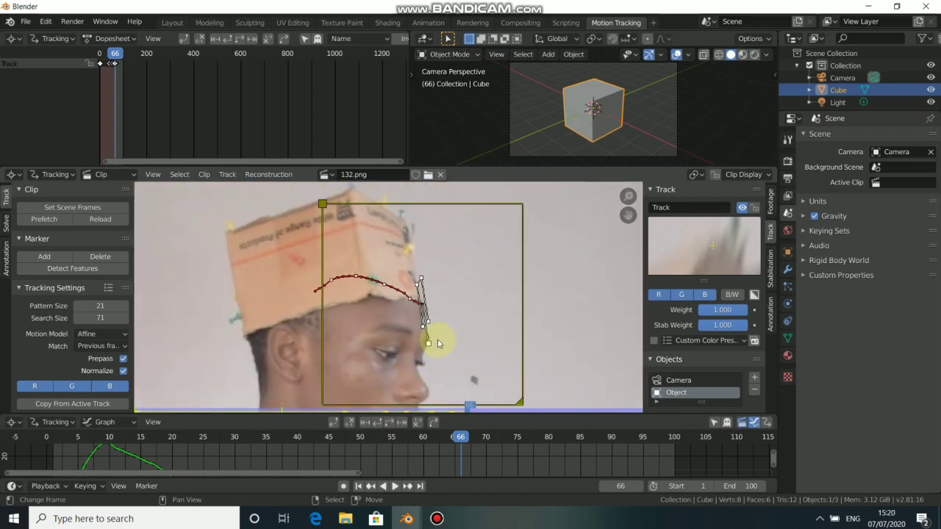
scroll(437, 343, "down", 3)
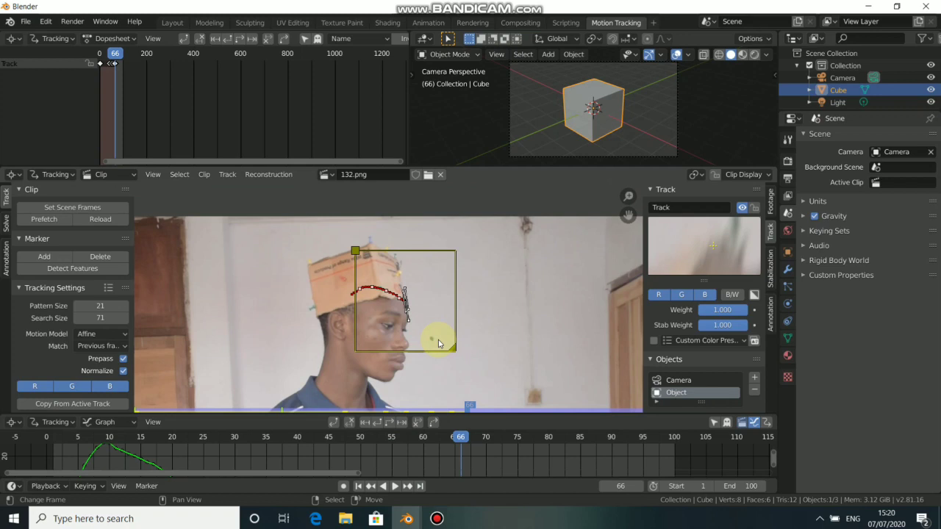
key("space")
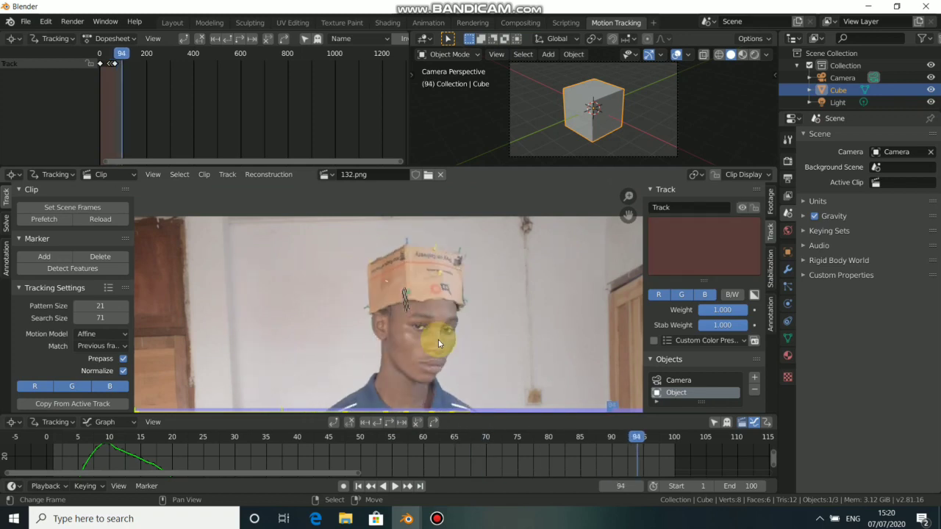
key("Left")
key("Left")
key("Left")
key("Left")
key("Left")
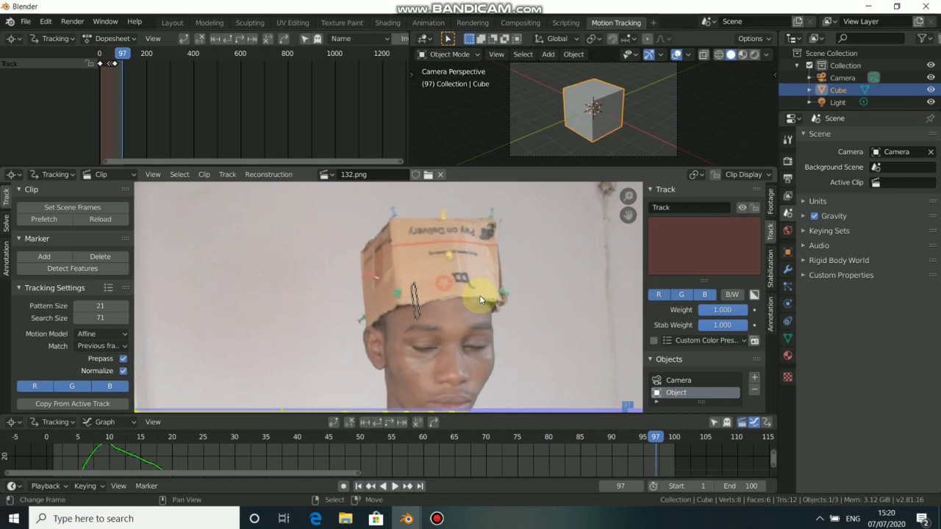
middle_click_drag(489, 307, 398, 307)
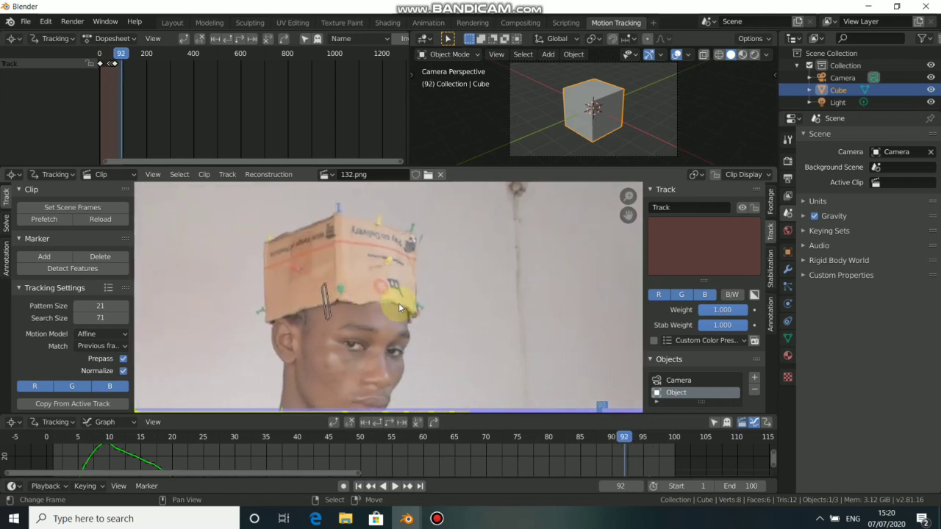
Move the marker onto the green pin at the box's front corner on frame 92 and widen its pattern area around the pin.
key("g")
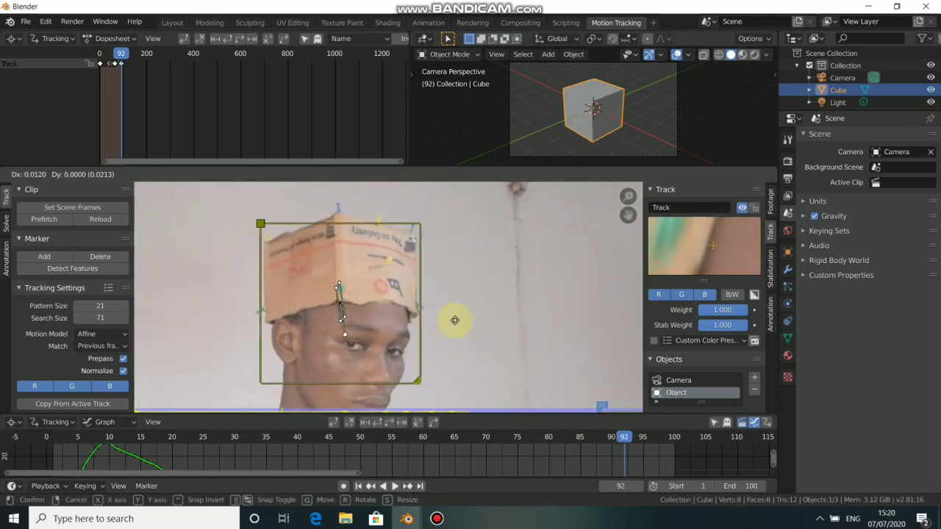
left_click(524, 321)
scroll(447, 324, "up", 4)
middle_click_drag(453, 317, 381, 288)
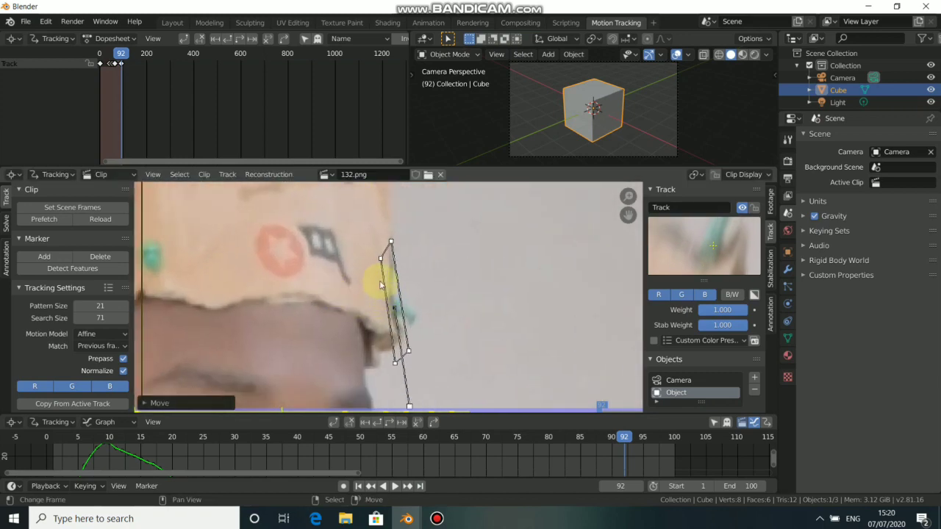
left_click_drag(390, 242, 464, 279)
left_click_drag(394, 373, 450, 358)
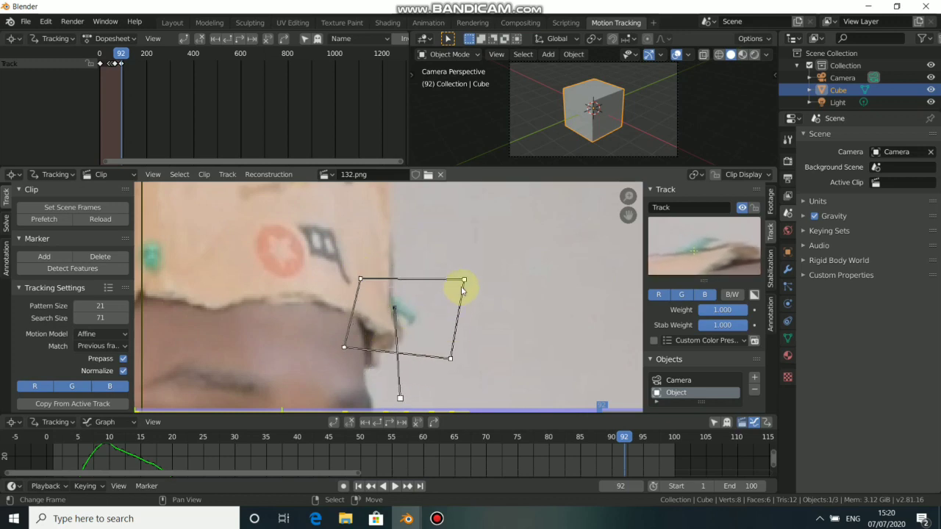
Track the marker forward from frame 92 to frame 100 and play the clip from frame 1 to check the track.
left_click(402, 424)
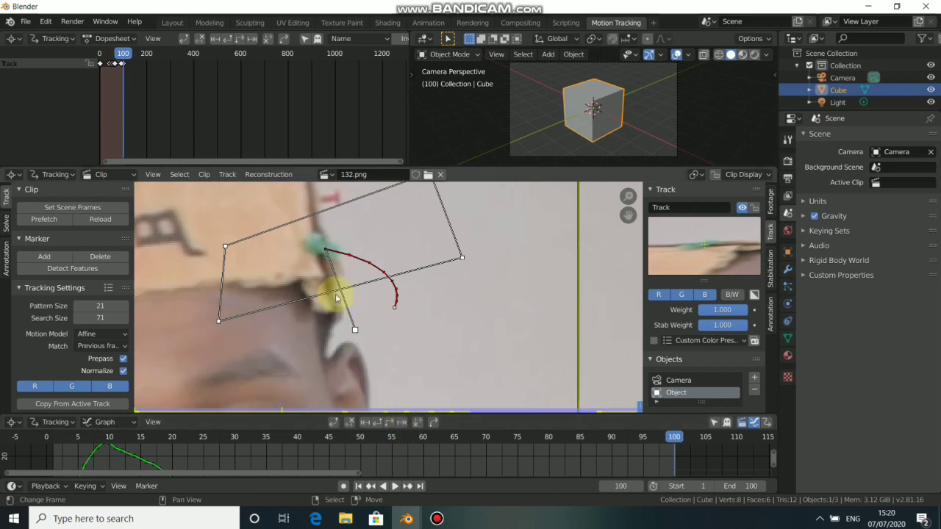
scroll(336, 297, "down", 6)
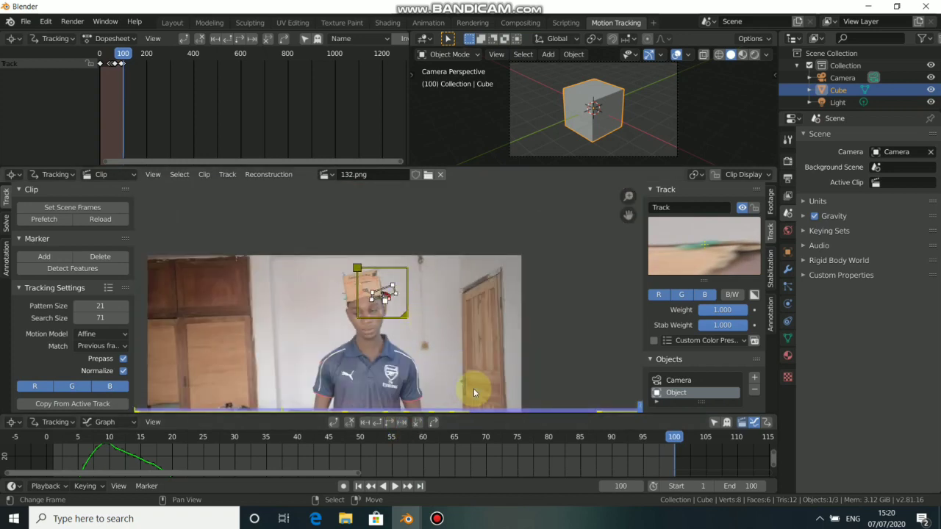
left_click(358, 486)
left_click(394, 486)
Add a second marker on the red pin near the man's ear at frame 1 and enlarge its pattern area.
scroll(383, 352, "down", 3)
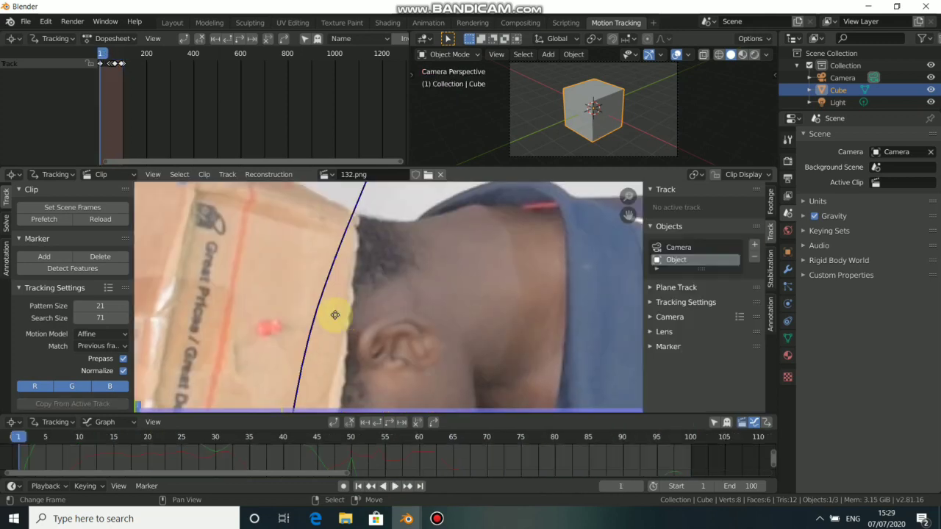
middle_click_drag(331, 311, 471, 253)
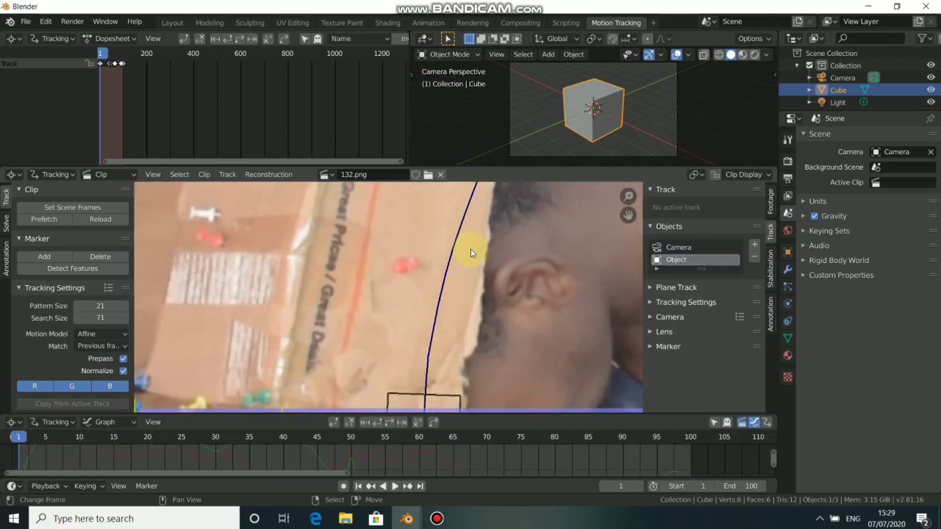
left_click(409, 267, "ctrl")
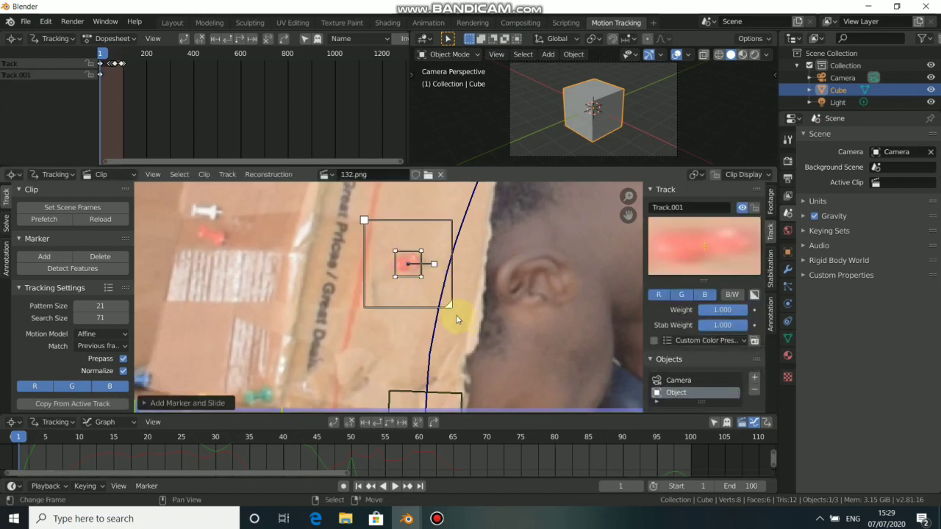
left_click(433, 253)
left_click_drag(437, 267, 482, 263)
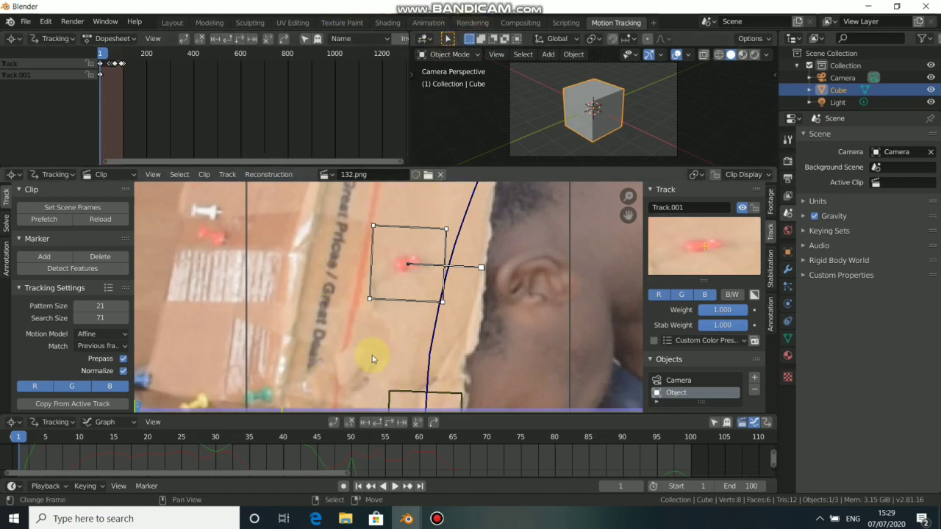
Track the red pin's marker forward frame by frame from frame 1 to frame 10.
left_click(403, 424)
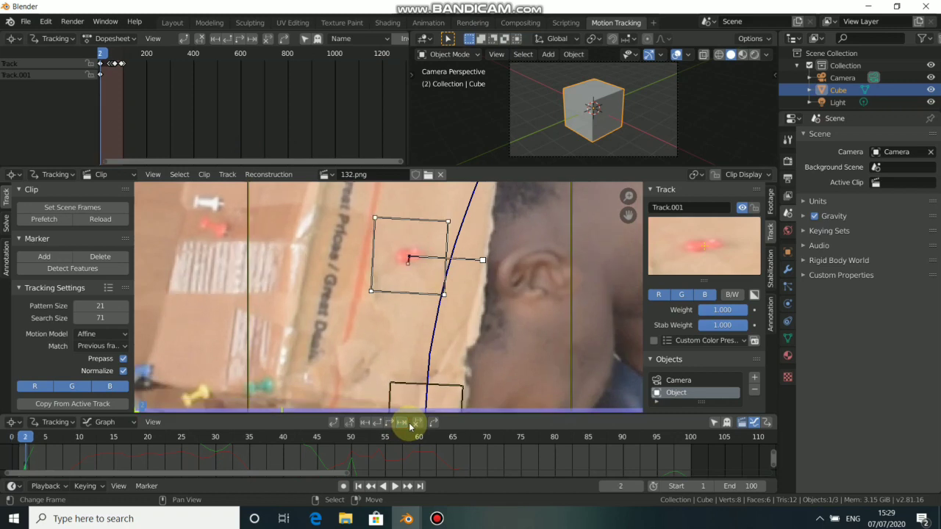
left_click(401, 425)
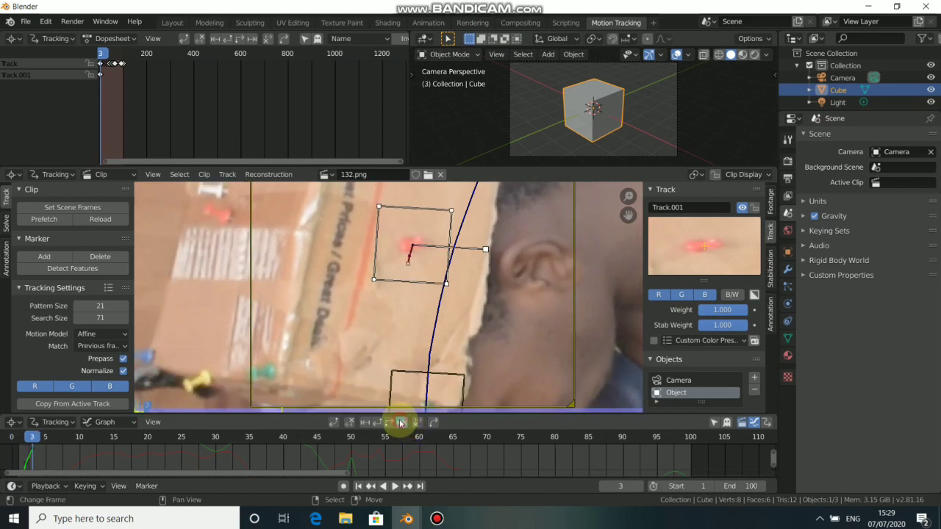
left_click(402, 425)
left_click(401, 424)
scroll(431, 263, "up", 2)
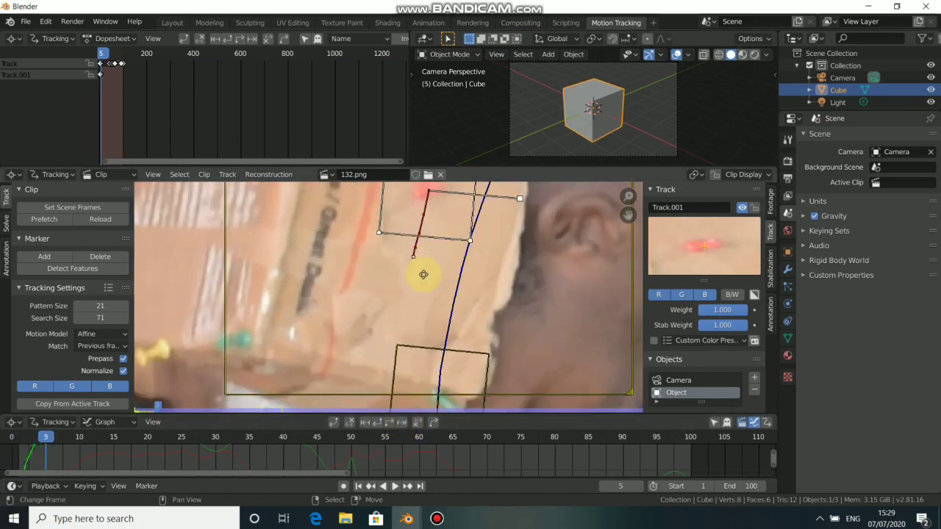
left_click(401, 425)
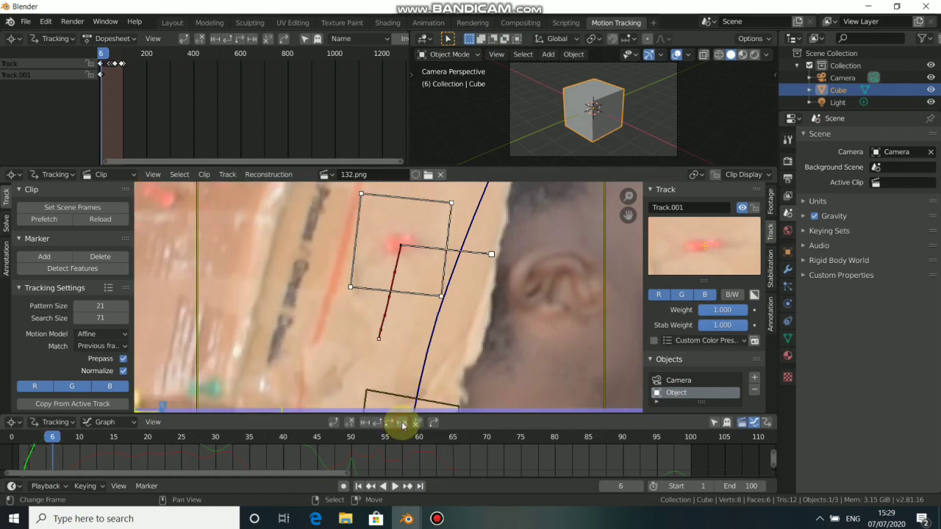
left_click(402, 424)
left_click(401, 424)
left_click(402, 424)
left_click(402, 425)
scroll(414, 229, "down", 3)
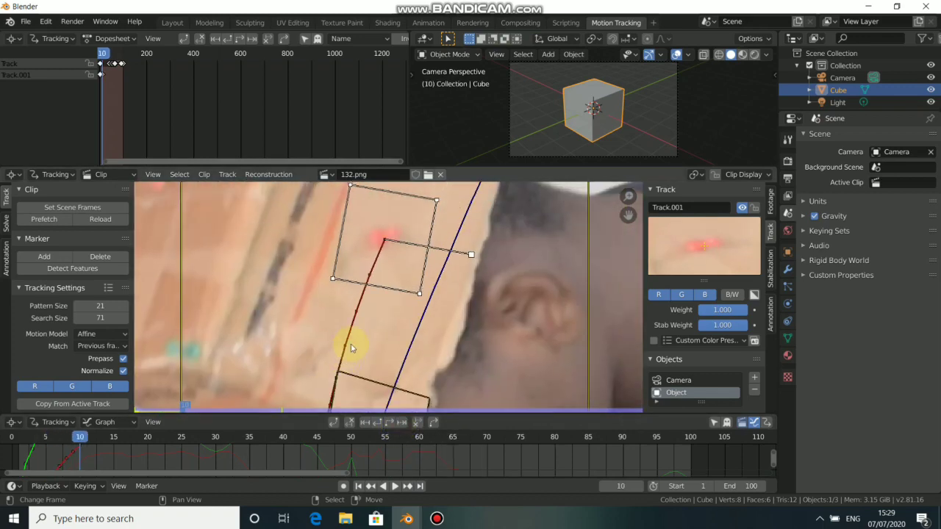
Continue tracking the red pin's marker frame by frame to frame 17 and check its position closely.
left_click(402, 424)
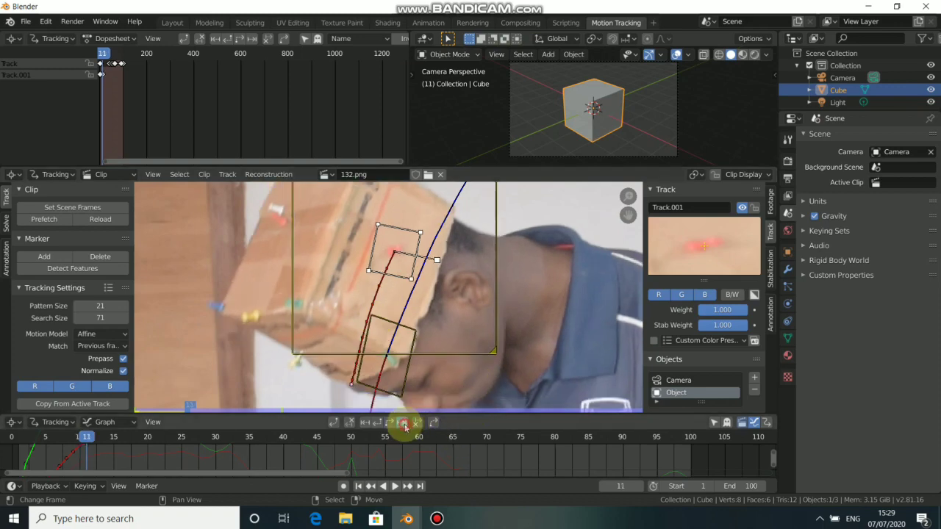
left_click(402, 424)
left_click(401, 425)
left_click(402, 424)
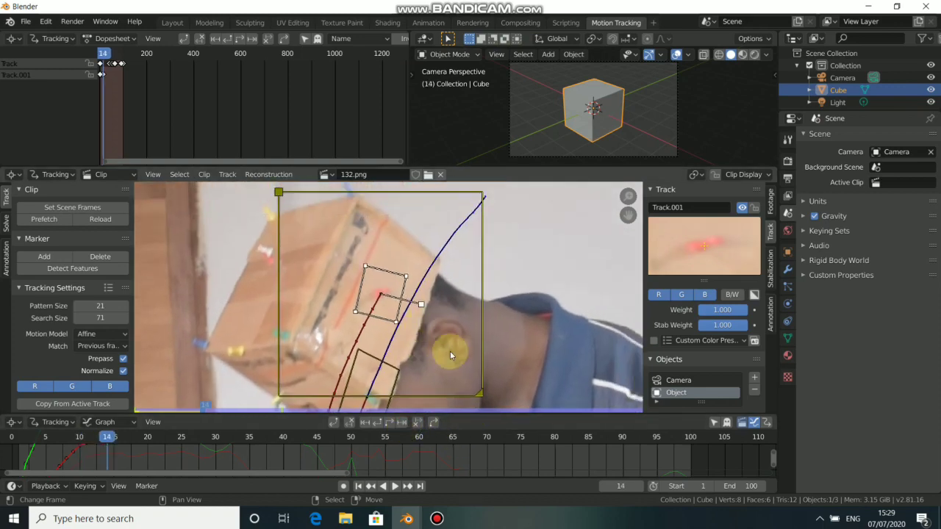
left_click(402, 424)
left_click(401, 425)
left_click(402, 424)
scroll(421, 253, "up", 4)
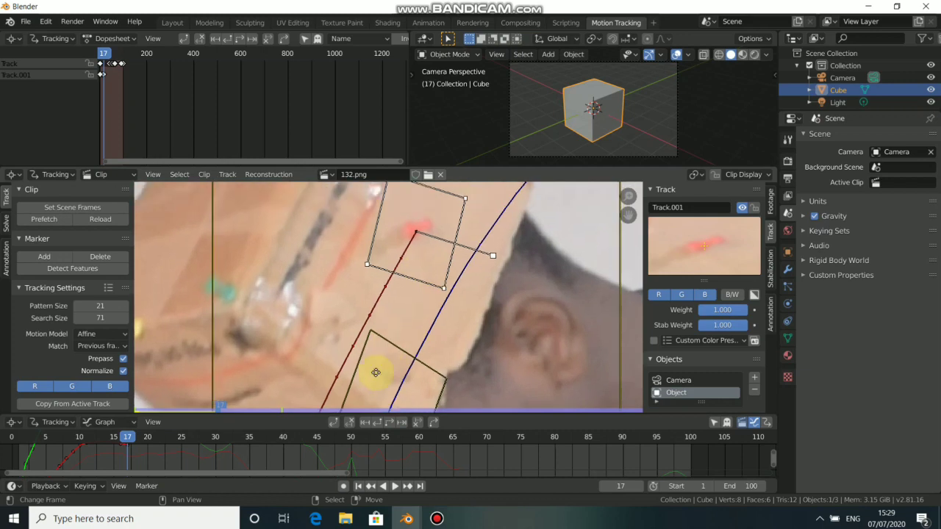
Track the red pin's marker forward from frame 17 to frame 25 and nudge it back onto the pin there.
left_click(403, 423)
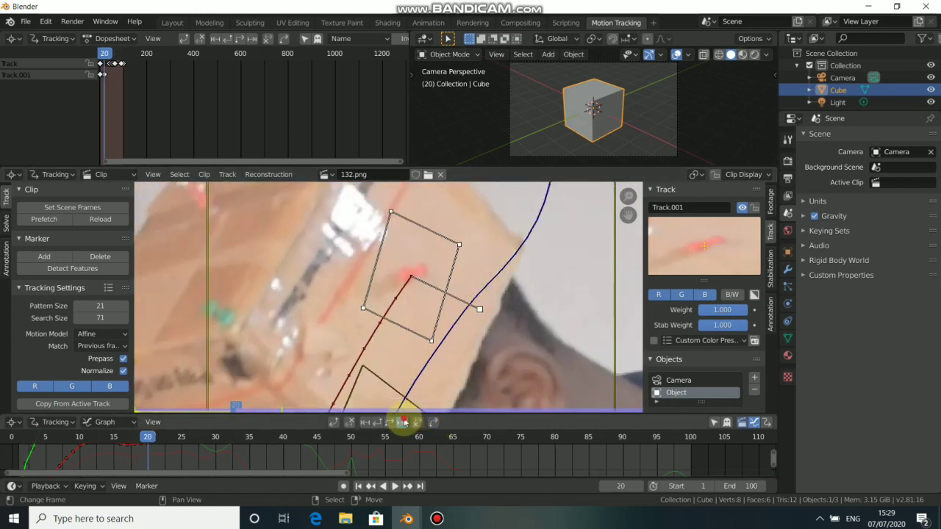
middle_click_drag(458, 277, 433, 352)
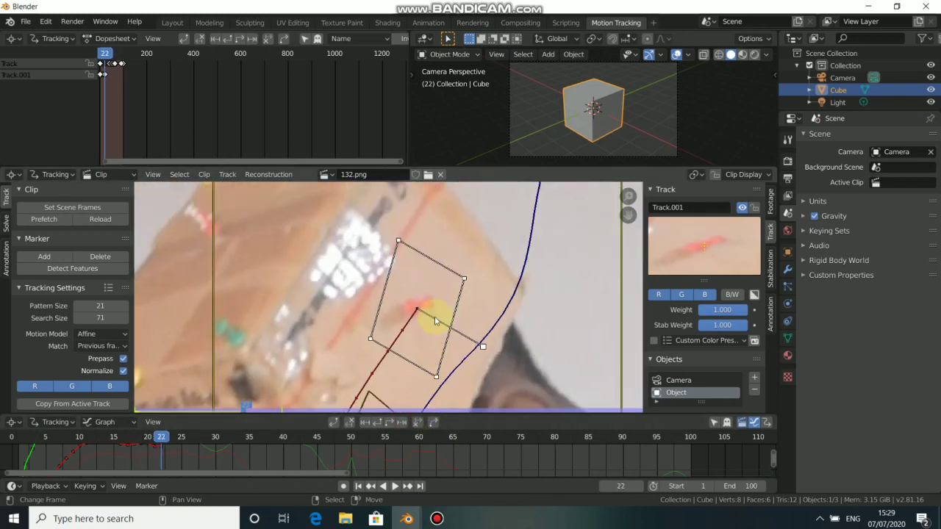
left_click(403, 423)
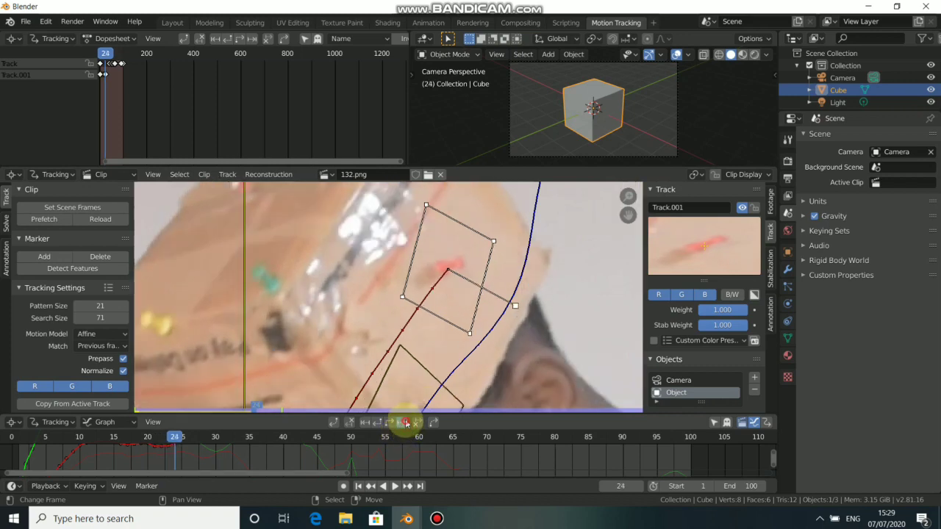
middle_click_drag(433, 339, 478, 334)
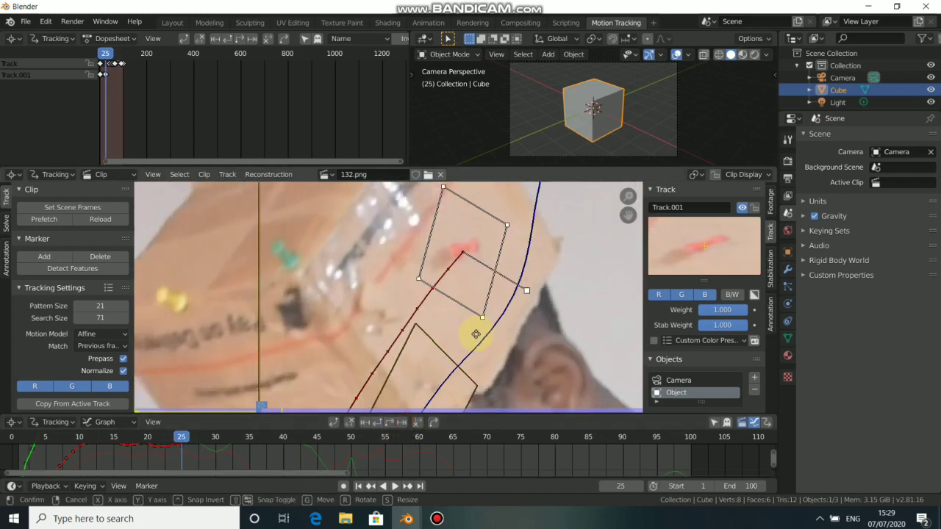
left_click(472, 332)
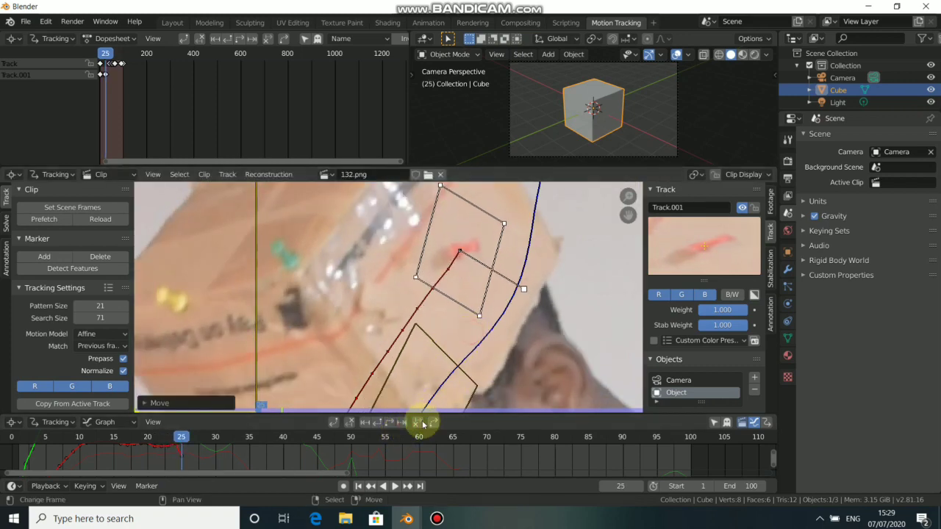
Continue tracking the red pin's marker to frame 34 and realign it with the tip of the pin.
left_click(401, 422)
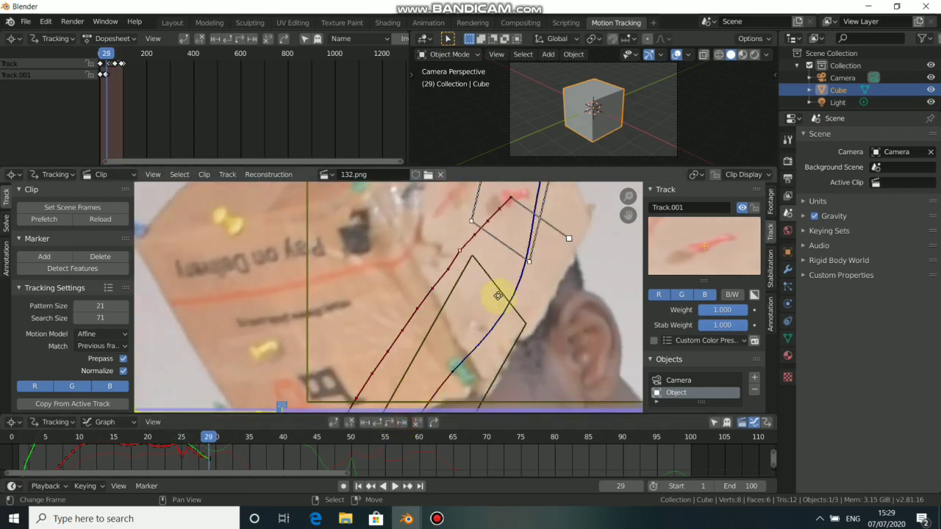
middle_click_drag(499, 295, 420, 378)
left_click(415, 422)
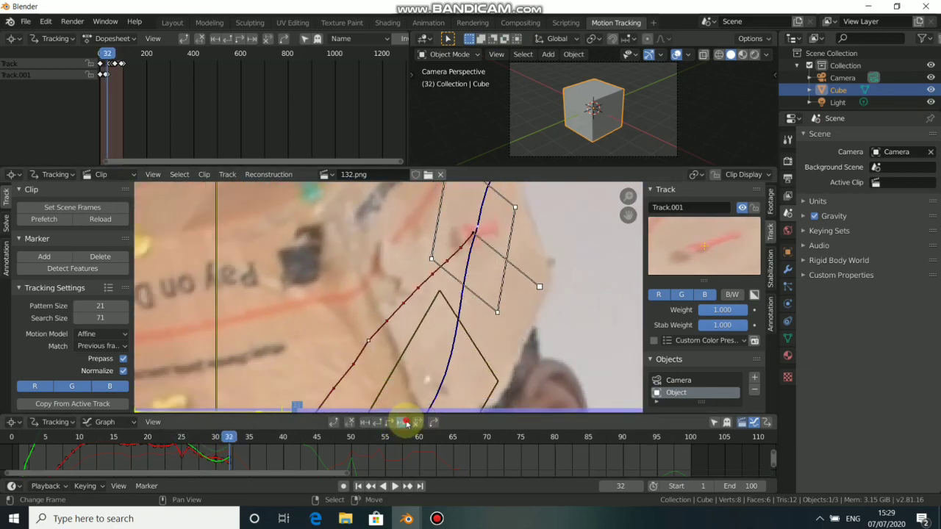
key("g")
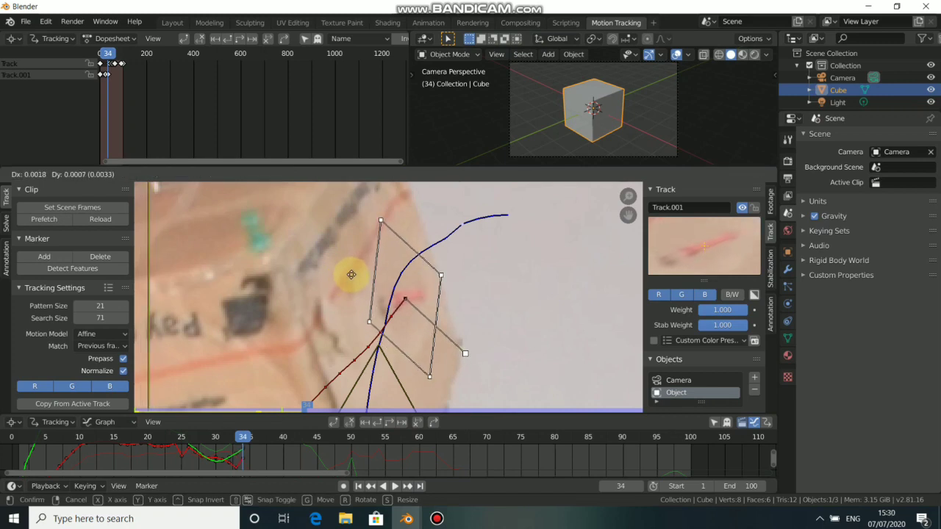
left_click(348, 273)
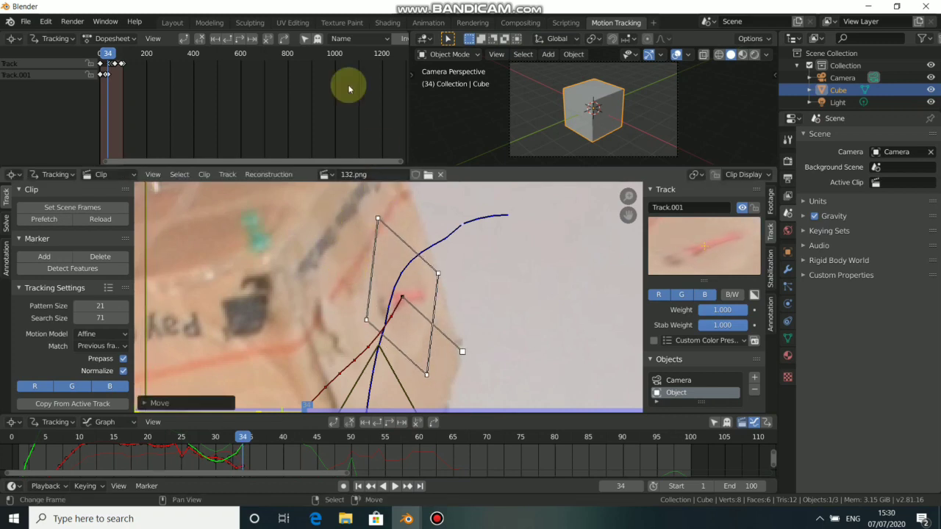
Track the red pin's marker on to frame 42, correcting its position on the pin at frames 39 and 42.
left_click(402, 425)
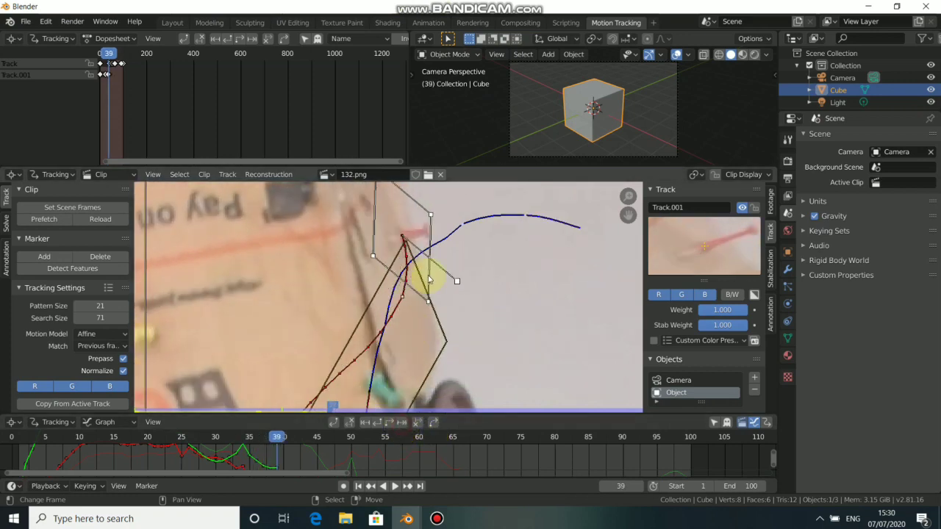
key("g")
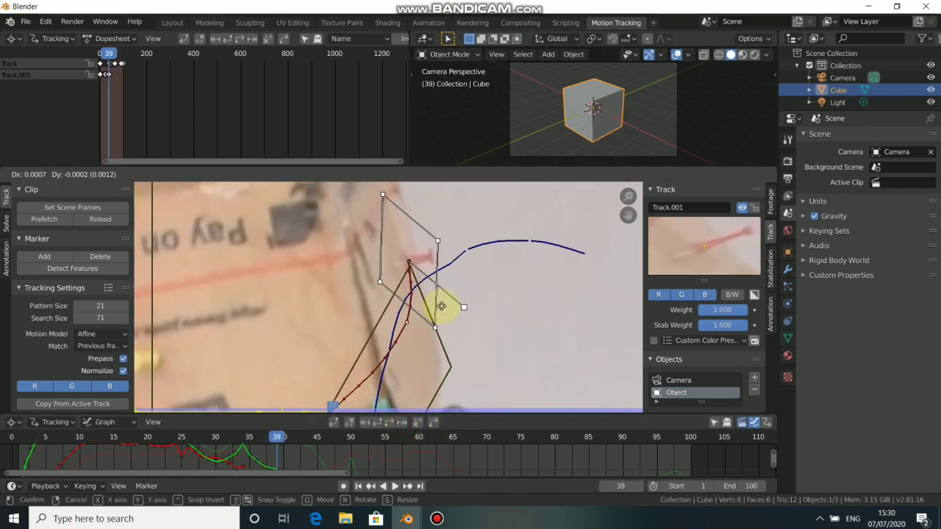
left_click(434, 347)
left_click(408, 426)
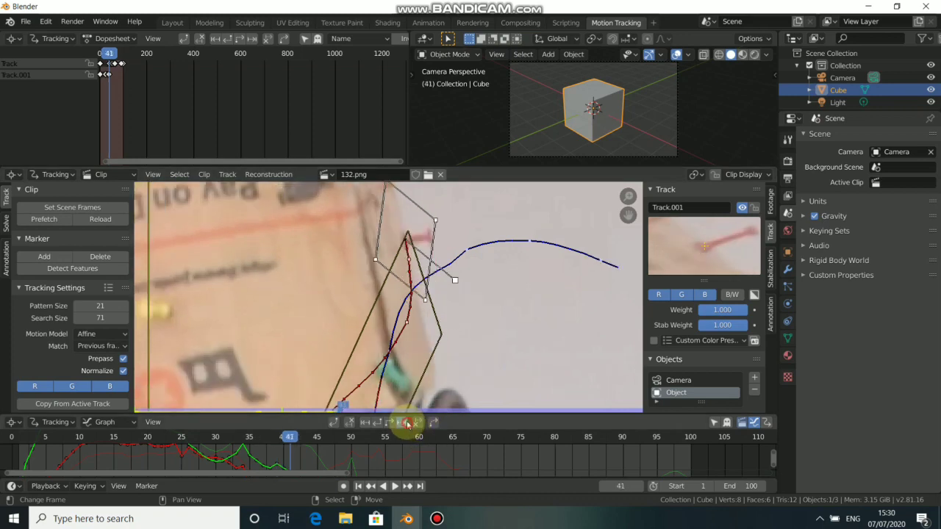
key("g")
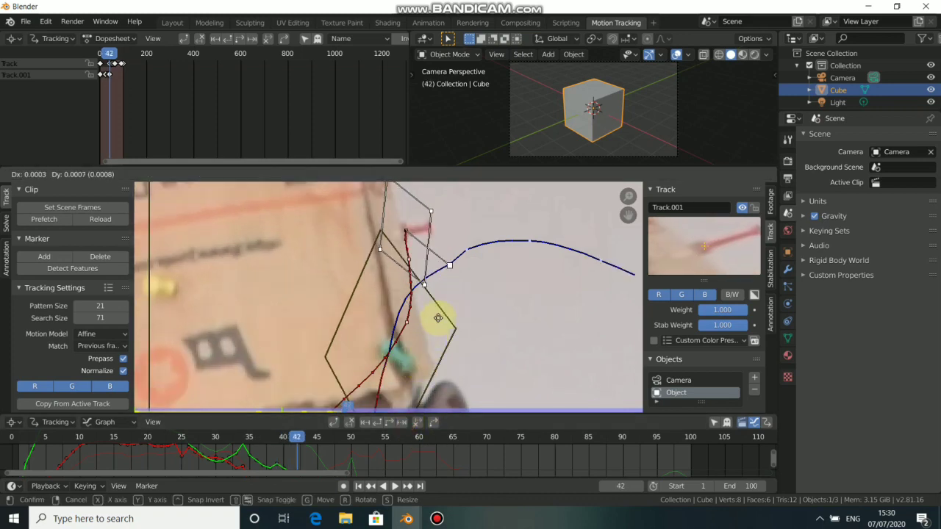
left_click(439, 317)
Track the red pin's marker to frame 48 with a correction at frame 45, and scrub ahead to frame 96 to check the pin's visibility.
left_click(401, 420)
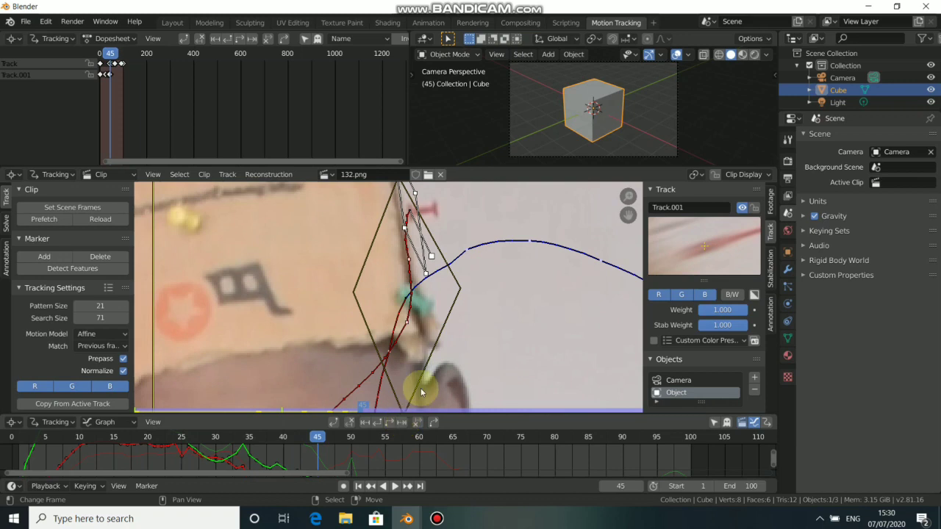
key("g")
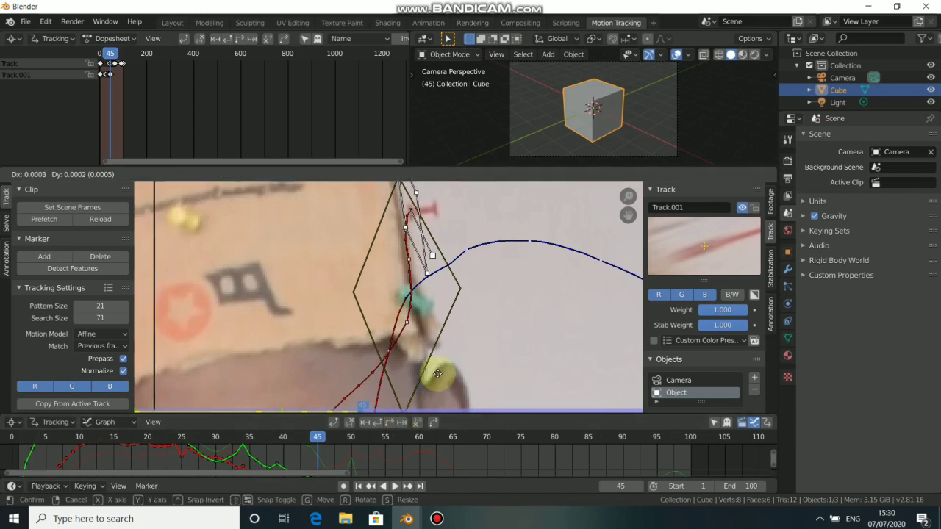
left_click(437, 373)
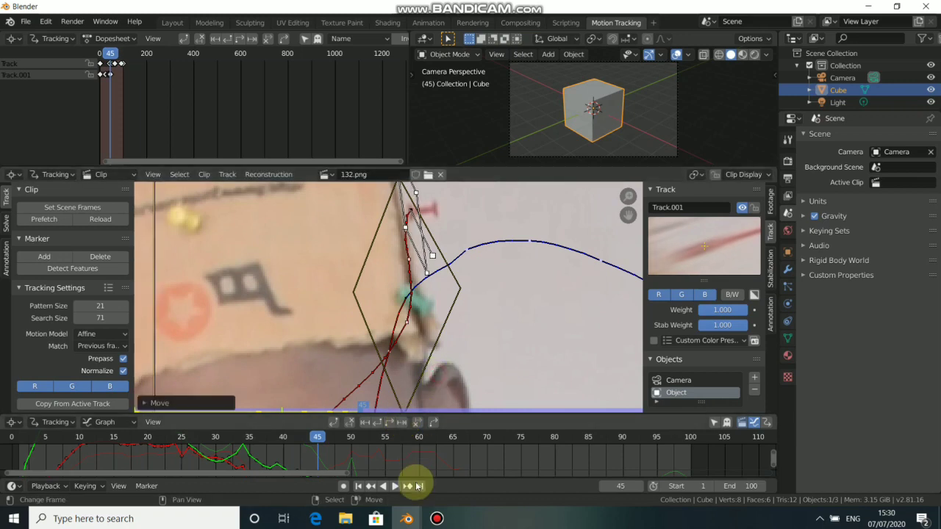
left_click(401, 424)
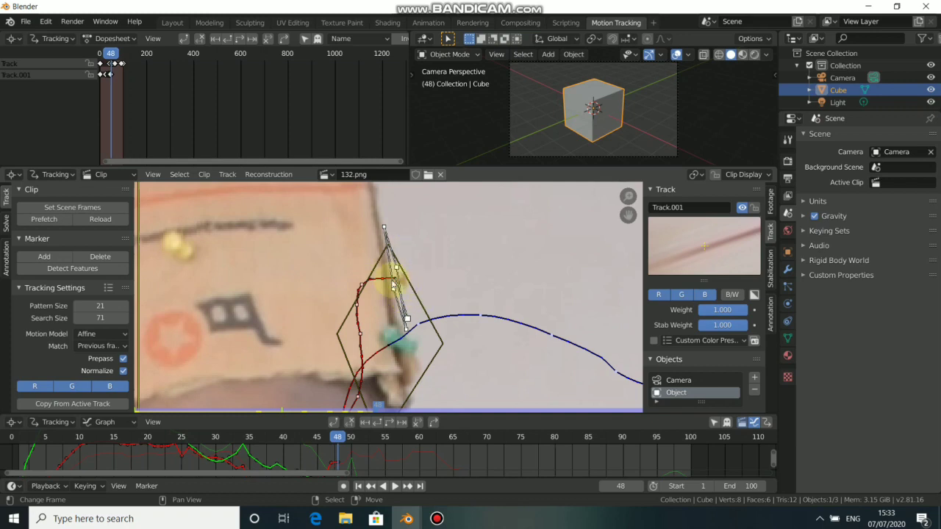
scroll(402, 270, "down", 5)
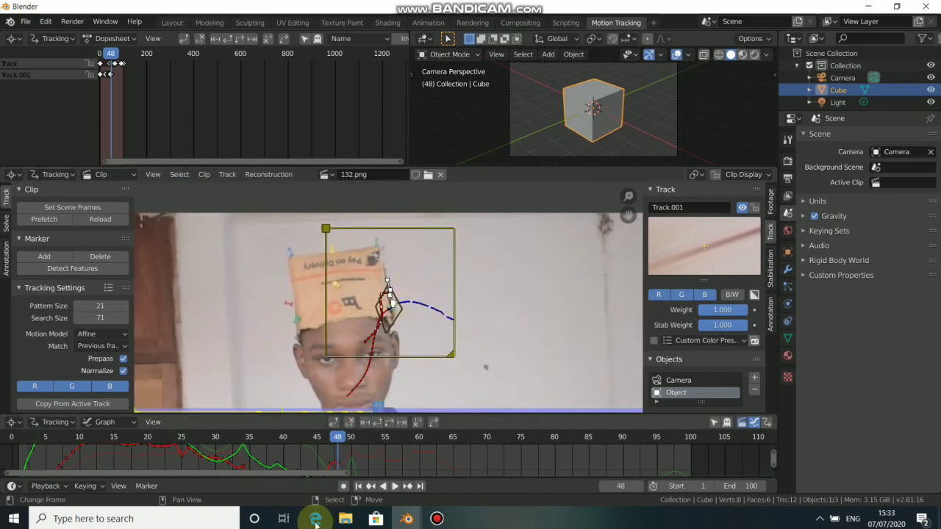
mouse_move(343, 448)
left_mouse_down()
mouse_move(515, 458)
mouse_move(587, 477)
mouse_move(693, 463)
mouse_move(664, 463)
left_mouse_up()
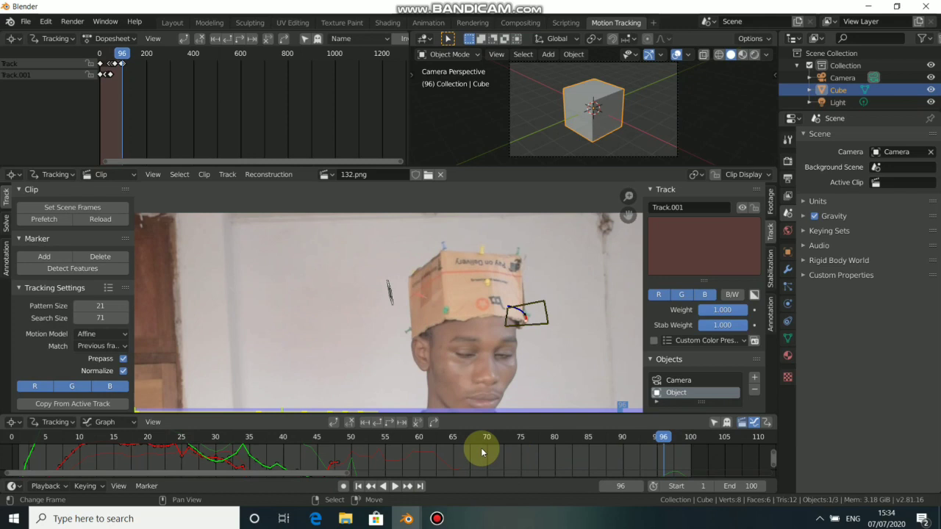
Add a third marker at frame 1 on the green pin beside the barcode label and enlarge its pattern area.
left_click(359, 486)
scroll(294, 383, "up", 4)
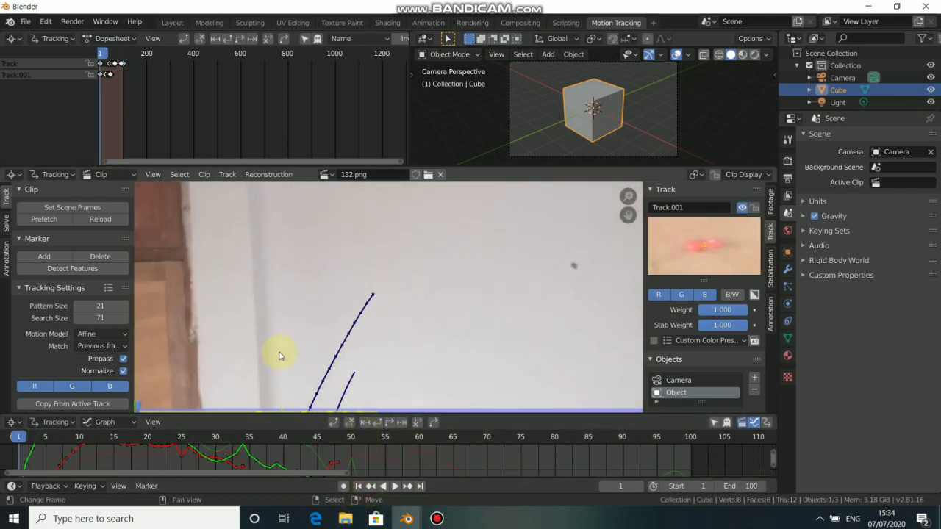
scroll(335, 316, "down", 2)
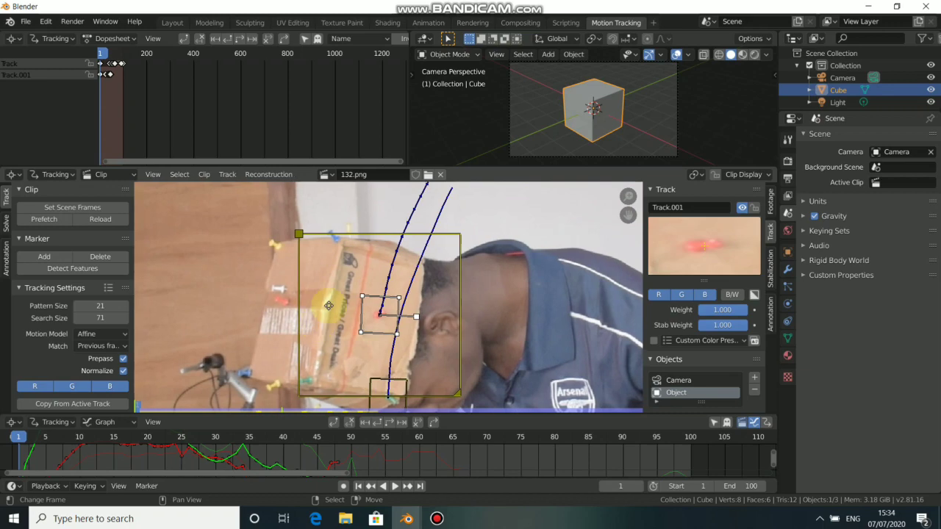
scroll(326, 382, "up", 1)
scroll(326, 401, "up", 3)
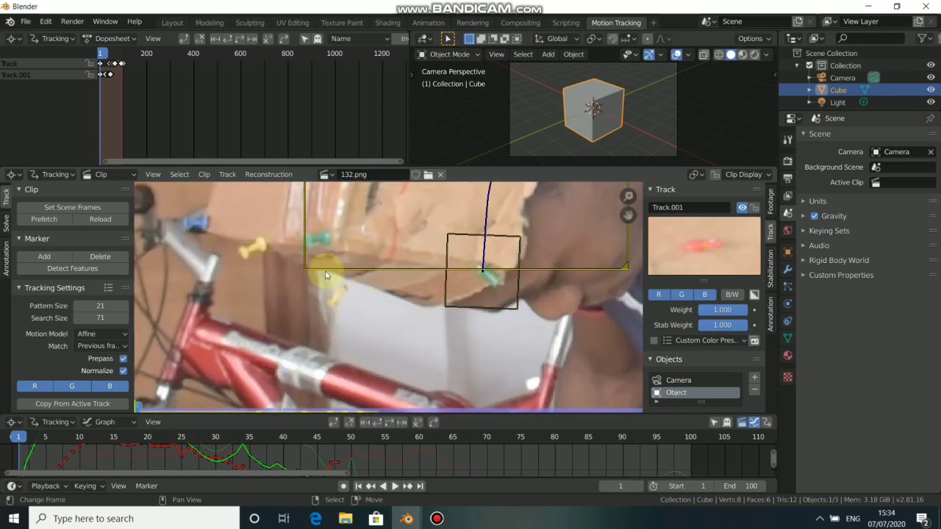
scroll(361, 327, "up", 2)
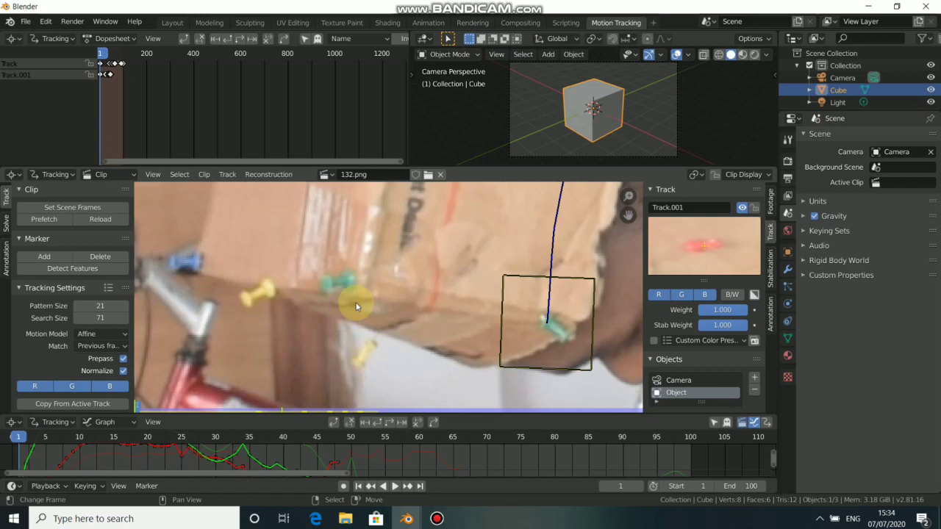
left_click(350, 279, "ctrl")
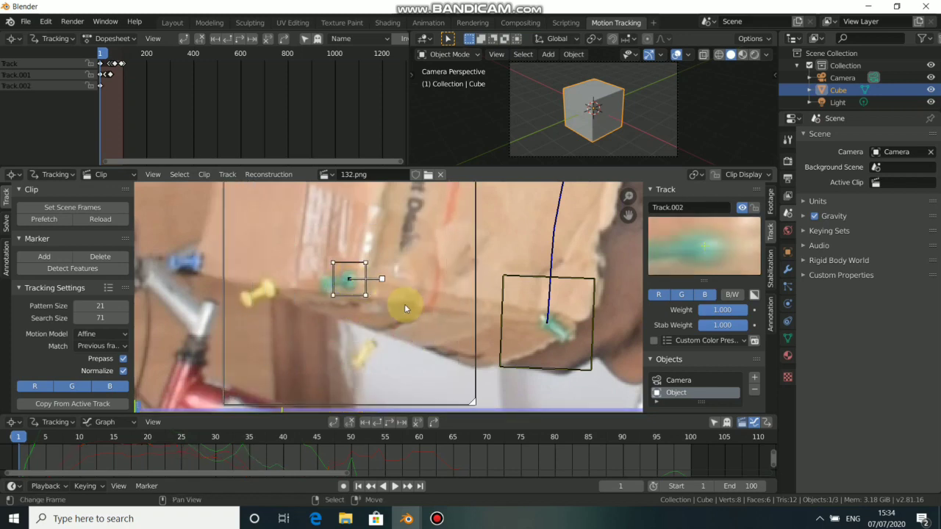
left_click_drag(380, 278, 409, 277)
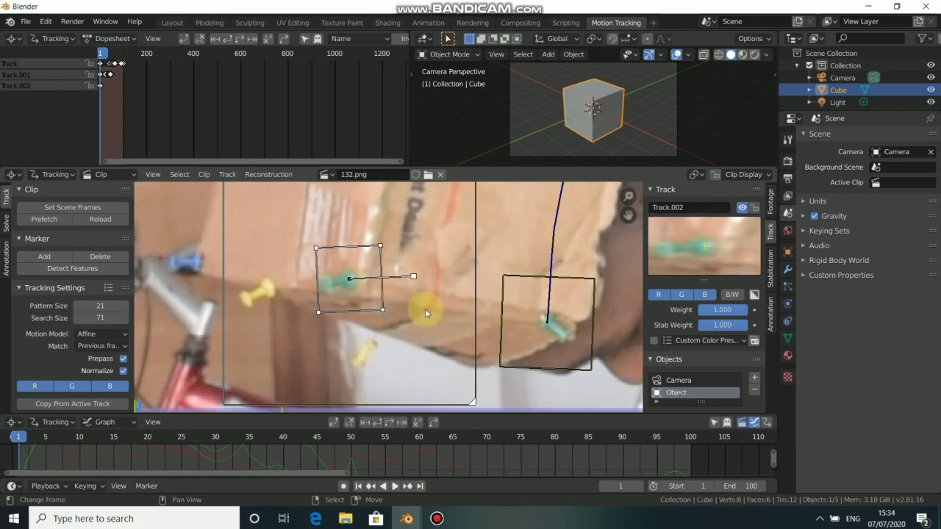
Track the green pin's marker forward frame by frame from frame 1 to frame 14.
left_click(402, 423)
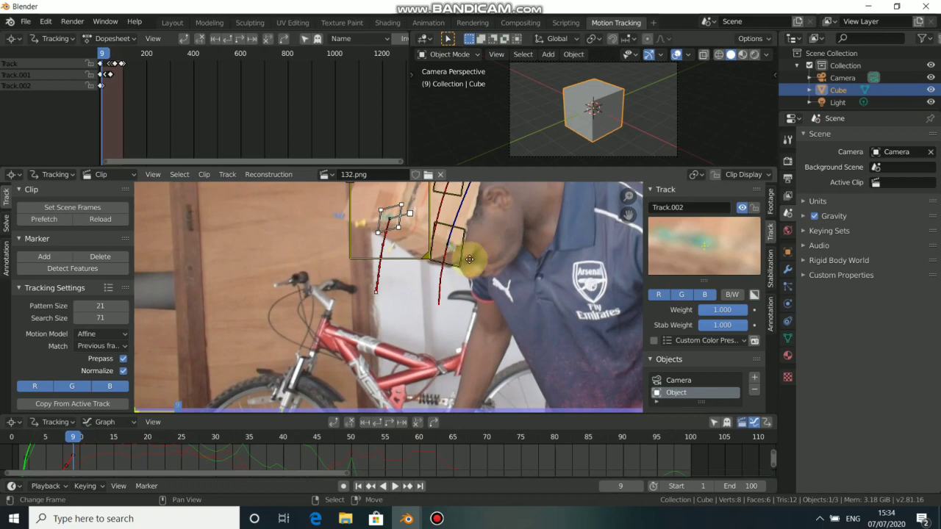
left_click(401, 423)
left_click(401, 423)
left_click(402, 423)
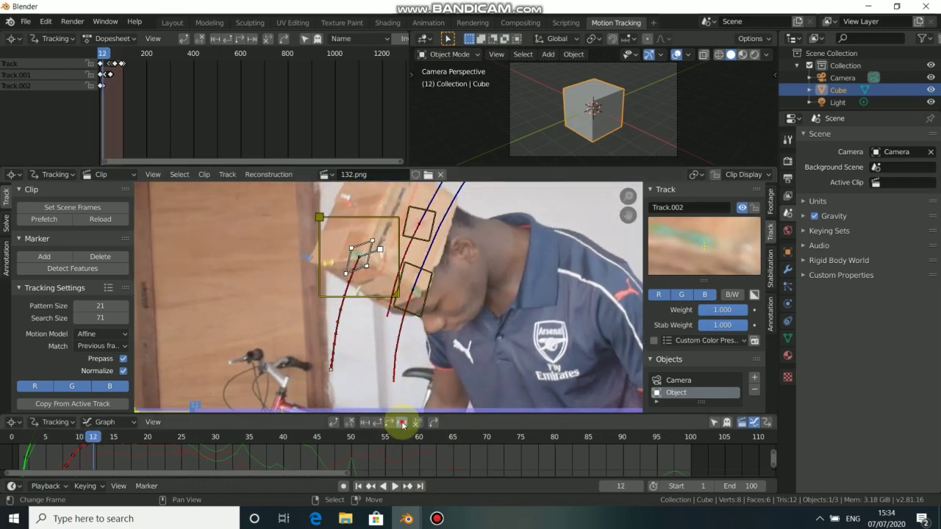
left_click(402, 423)
left_click(401, 423)
Move the marker back onto the green pin at frame 14 and widen its pattern area around the pin.
middle_click_drag(385, 308, 409, 353)
scroll(408, 331, "up", 3)
scroll(401, 316, "up", 1)
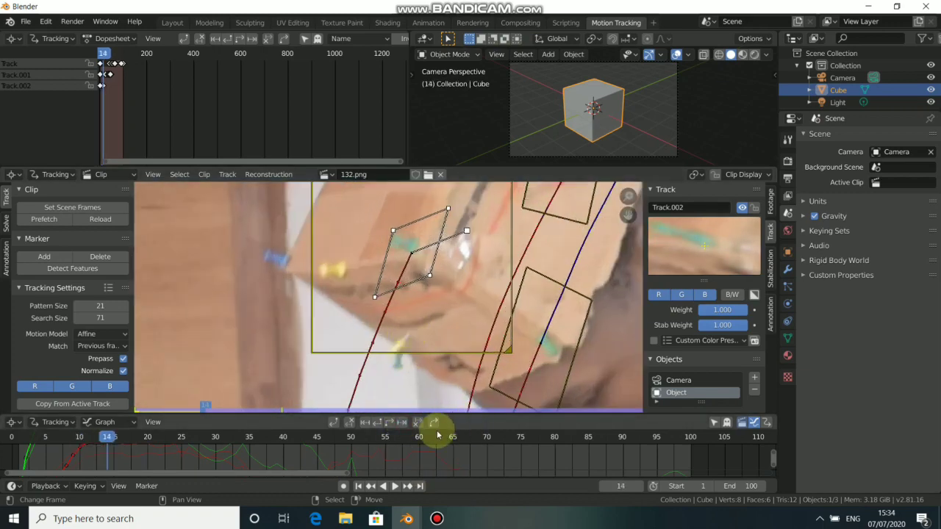
scroll(410, 299, "up", 2)
middle_click_drag(461, 271, 432, 346)
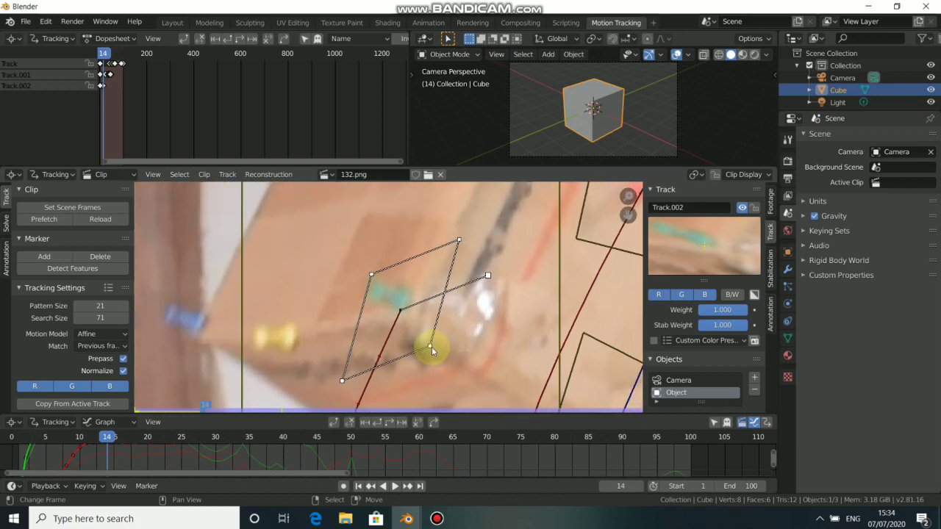
left_click_drag(449, 321, 449, 315)
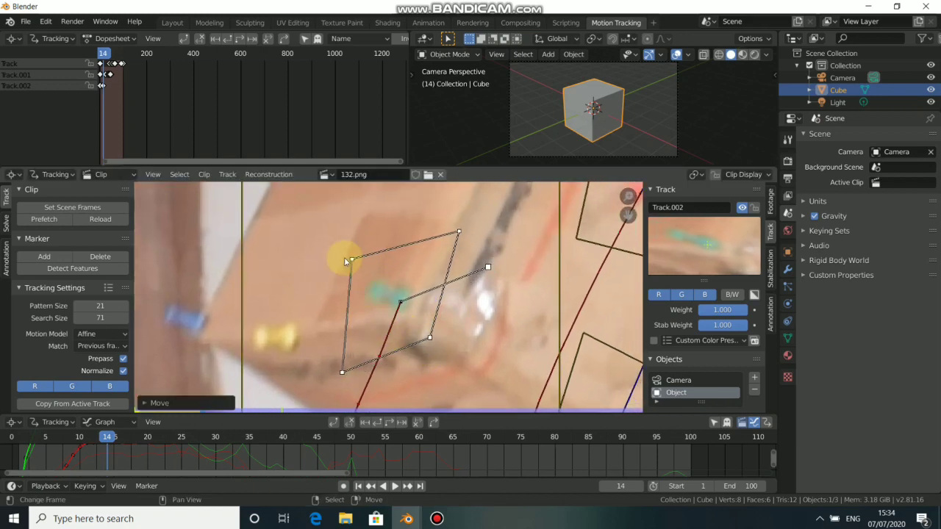
Track the green pin's marker to frame 18 and shift it slightly back onto the pin's tip.
left_click(398, 425)
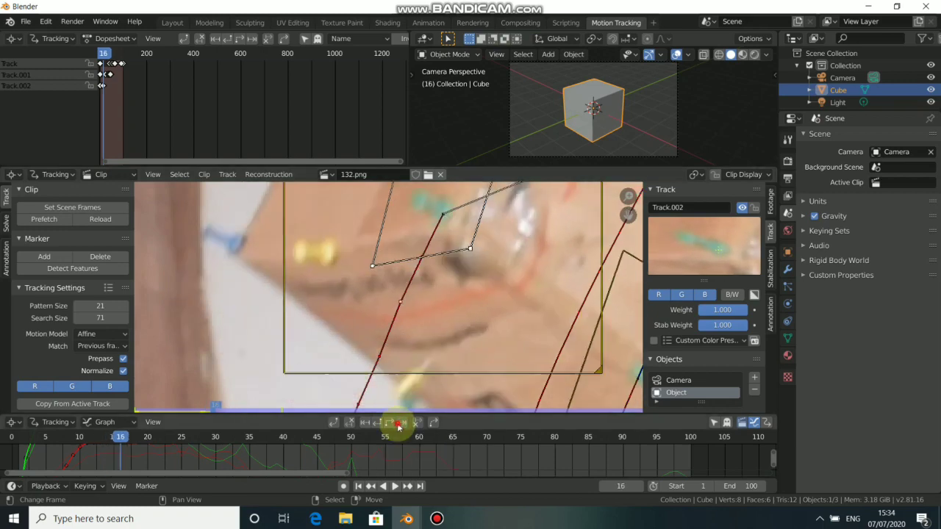
key("g")
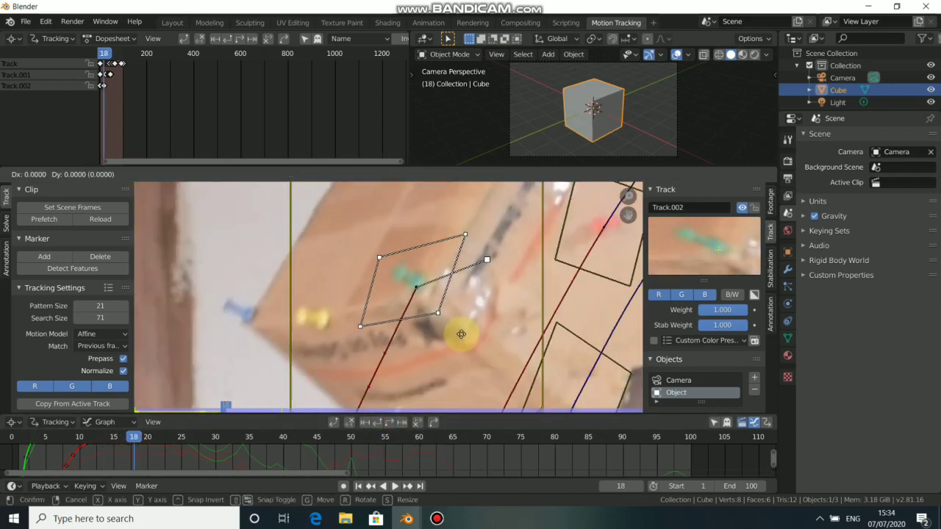
left_click(458, 330)
Continue tracking the green pin's marker to frame 26 and check its position on the pin closely.
left_click(392, 422)
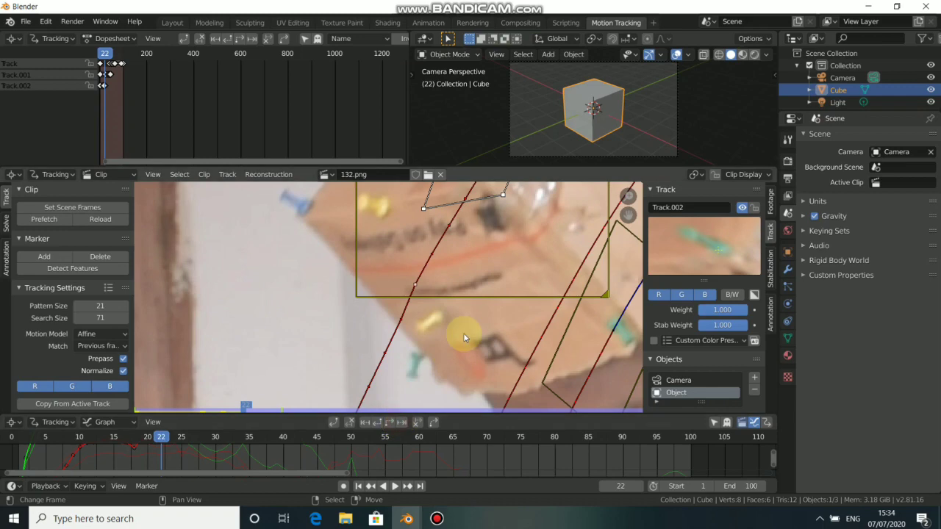
left_click(400, 425)
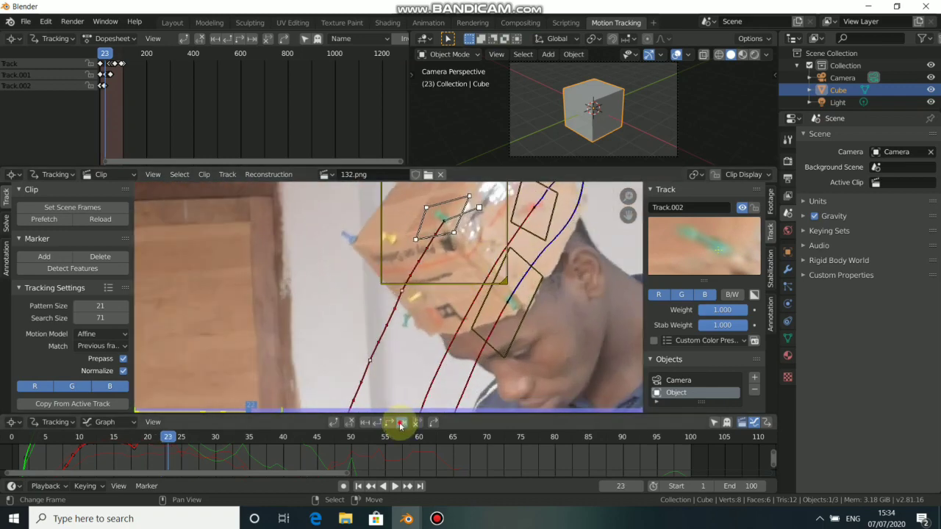
scroll(410, 361, "up", 6)
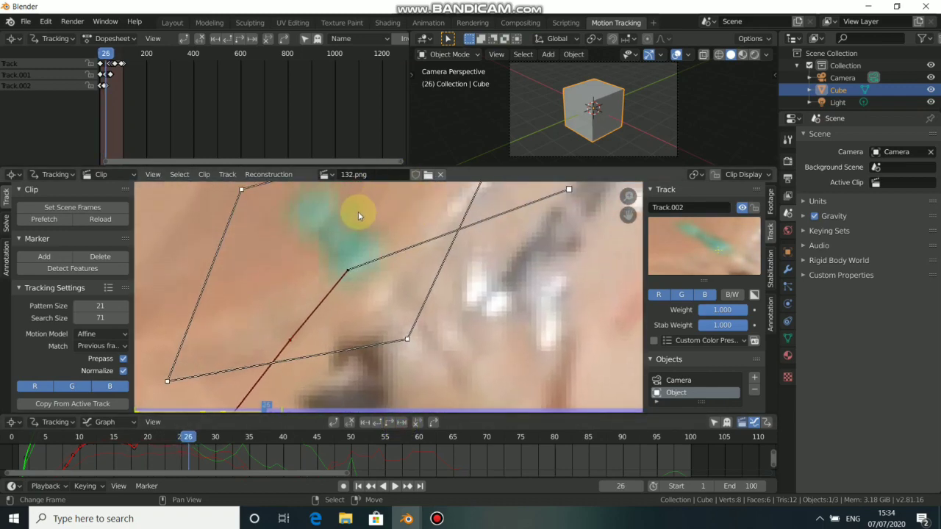
Nudge the green pin's marker into place at frame 26 and track it forward to frame 36.
scroll(358, 211, "down", 6)
key("g")
left_click(402, 234)
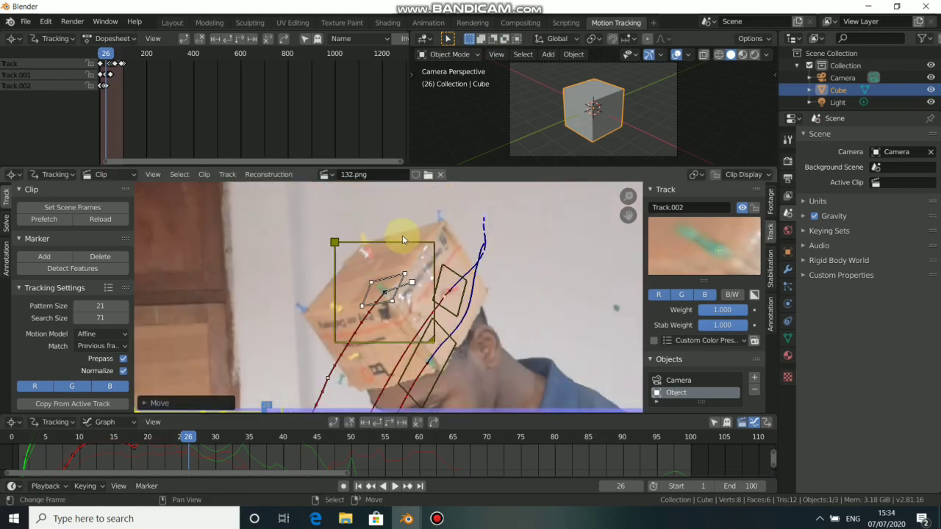
scroll(402, 235, "down", 2)
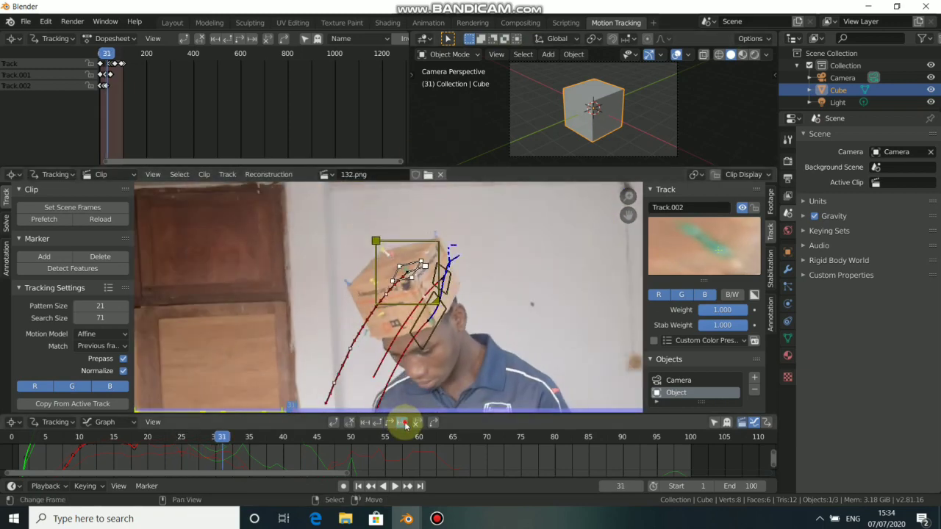
scroll(431, 259, "up", 3)
scroll(430, 259, "up", 5)
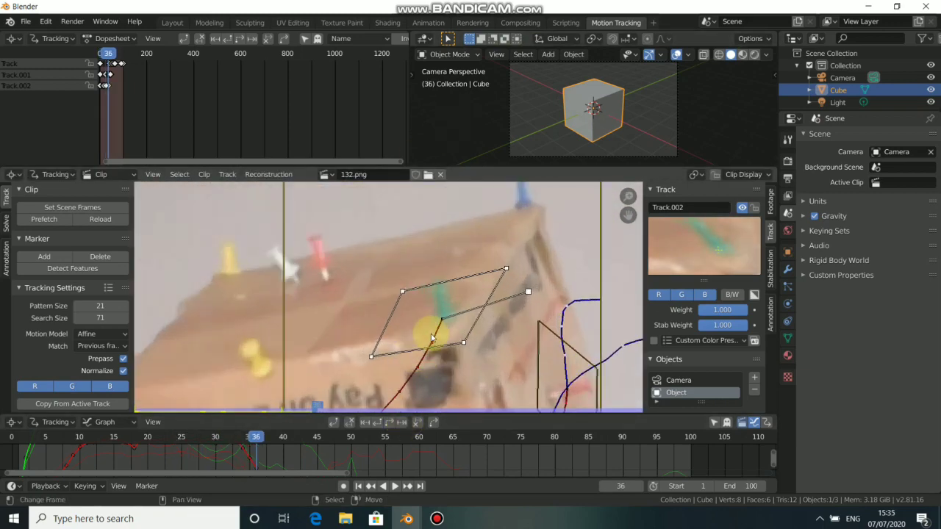
Realign the marker with the green pin at frame 36 and track it forward to frame 42.
key("g")
left_click(406, 325)
scroll(405, 326, "down", 5)
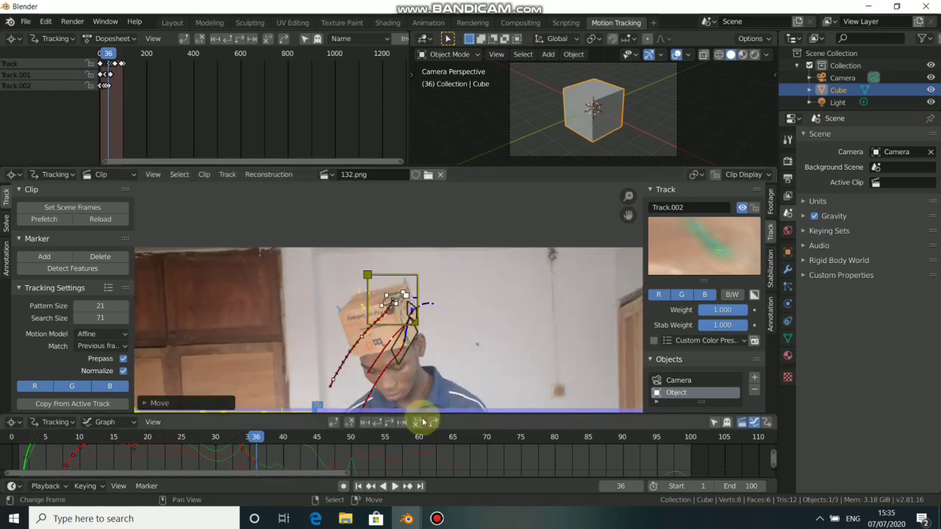
scroll(436, 285, "up", 4)
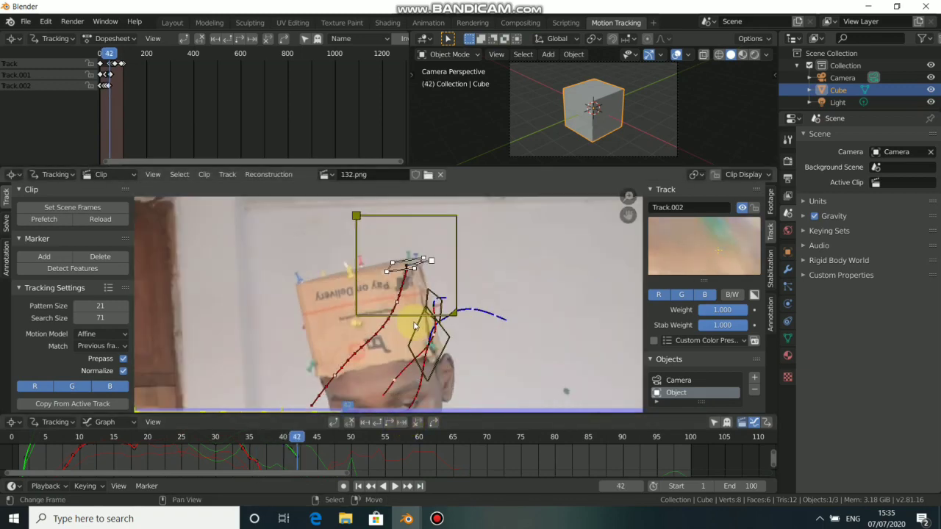
Move the marker back onto the green pin's tip at frame 42 and correct its position at frame 41.
middle_click_drag(436, 286, 375, 404)
scroll(416, 364, "down", 1)
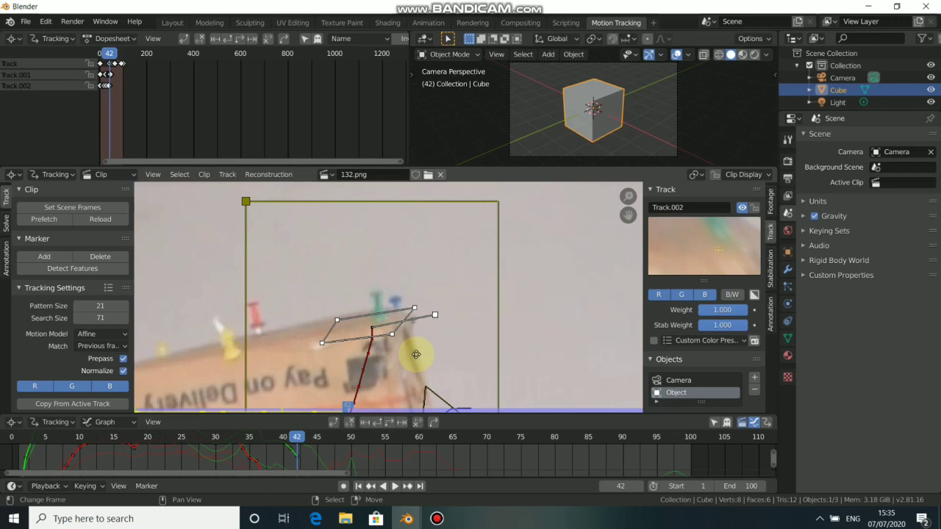
middle_click_drag(417, 358, 429, 347)
key("g")
left_click(432, 332)
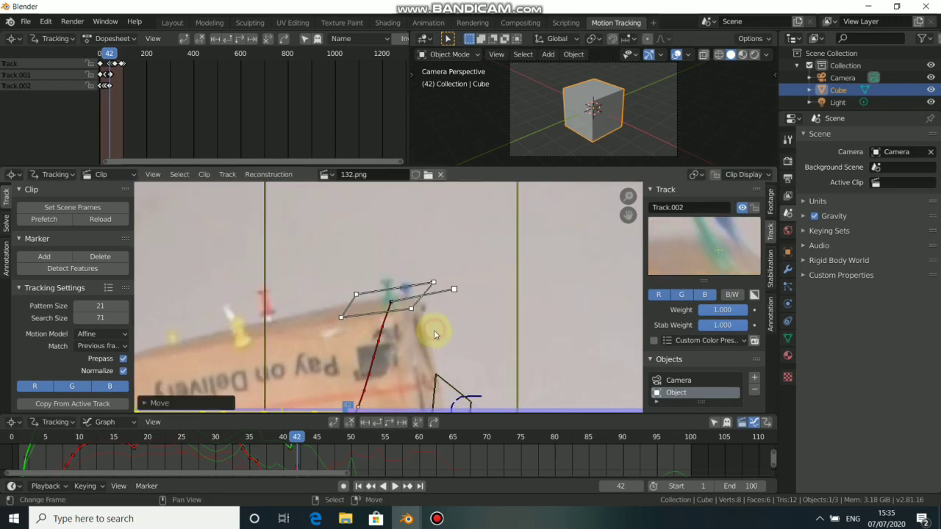
key("Left")
key("g")
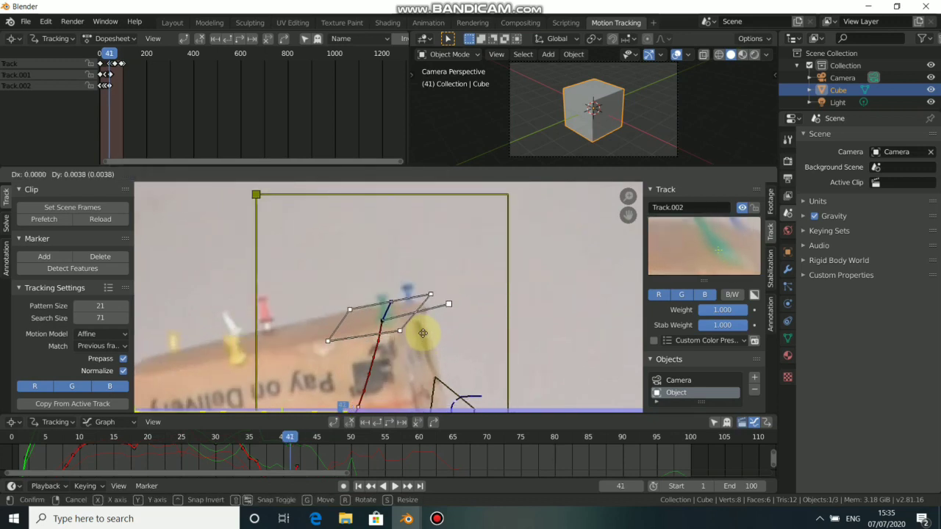
left_click(424, 338)
key("Right")
Enlarge the marker's pattern area around the whole green pin at frame 42 and track it forward to frame 58.
mouse_move(358, 301)
left_mouse_down()
mouse_move(379, 276)
mouse_move(426, 257)
left_mouse_up()
mouse_move(412, 310)
left_mouse_down()
mouse_move(434, 329)
mouse_move(404, 327)
mouse_move(425, 336)
left_mouse_up()
left_click(400, 424)
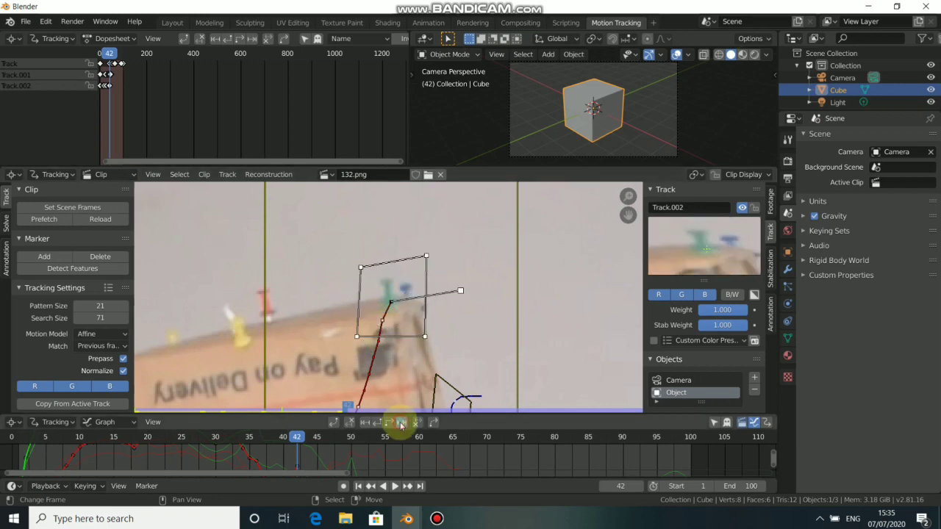
left_click(401, 424)
left_click(401, 424)
left_click(407, 424)
left_click(408, 424)
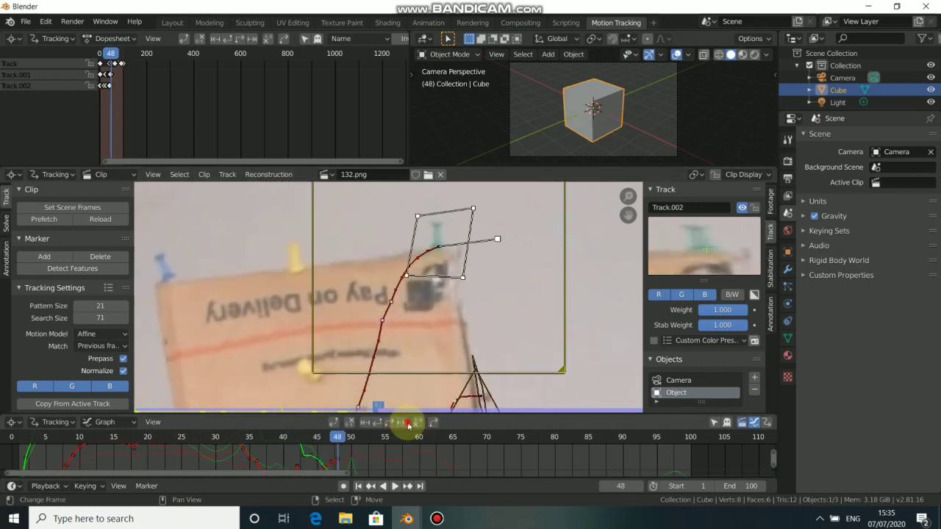
left_click(408, 425)
left_click(408, 424)
left_click(407, 425)
left_click(408, 424)
left_click(408, 424)
left_click(408, 424)
left_click(408, 424)
left_click(408, 425)
left_click(409, 424)
left_click(408, 424)
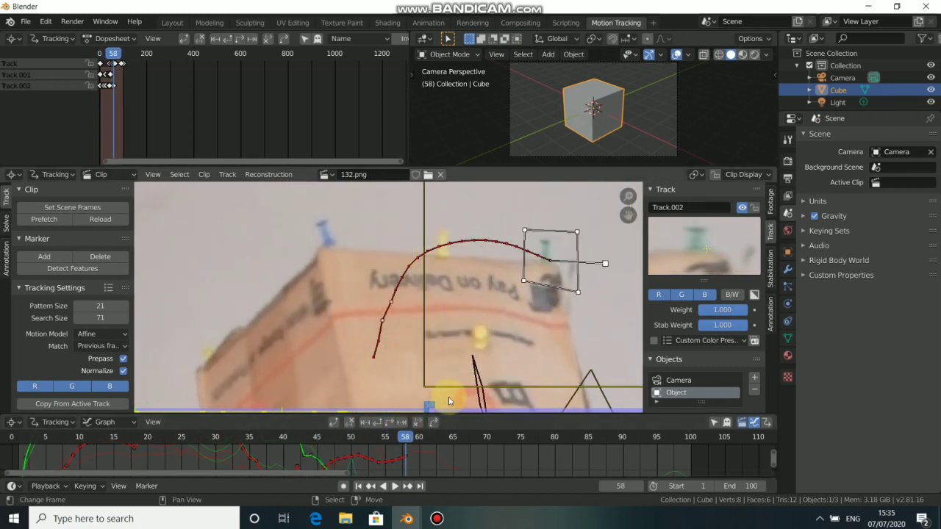
Fine-tune the marker's position on the green pin at frame 58 and track it forward to frame 68.
scroll(488, 336, "up", 1)
middle_click_drag(488, 335, 442, 353)
key("g")
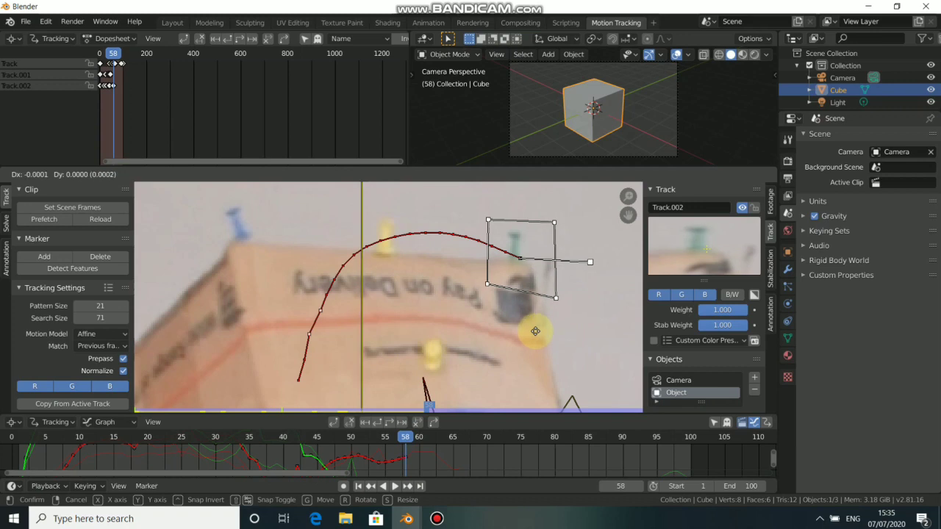
left_click(534, 331)
left_click(406, 425)
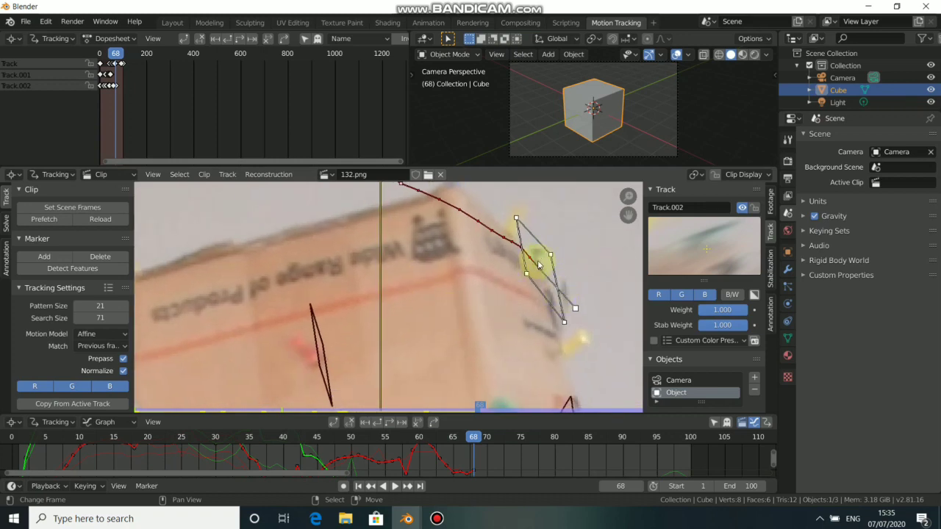
Skip ahead to frame 86 and move the marker back onto the green pin at the box's far edge.
middle_click_drag(529, 297, 439, 277)
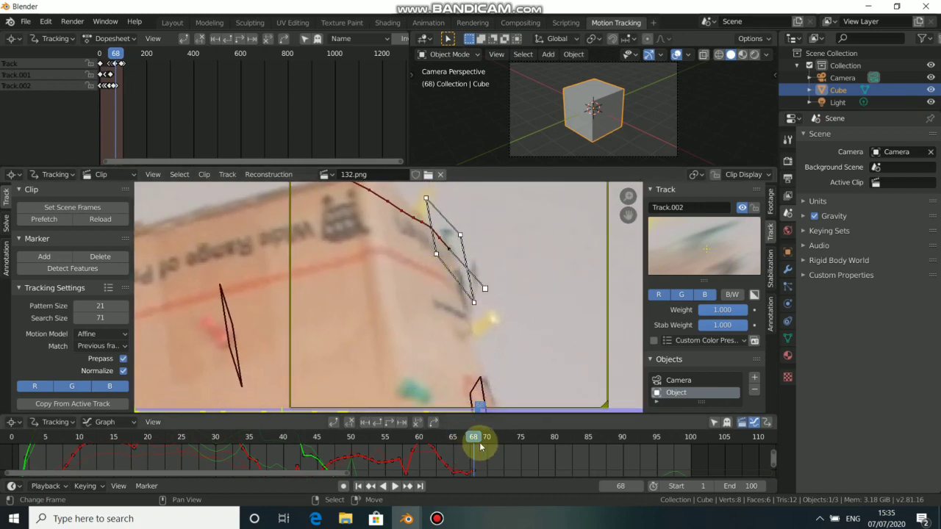
left_click_drag(478, 437, 595, 441)
scroll(514, 339, "down", 3)
scroll(460, 313, "up", 5)
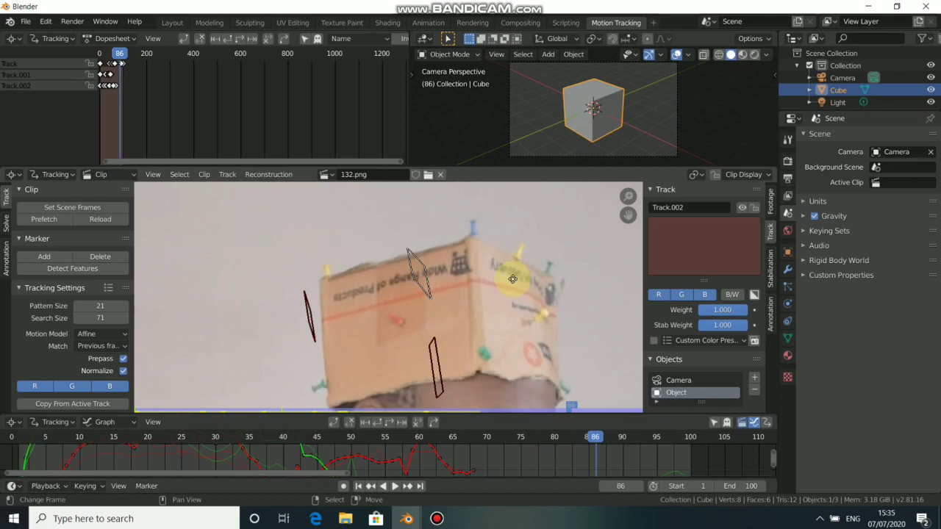
key("g")
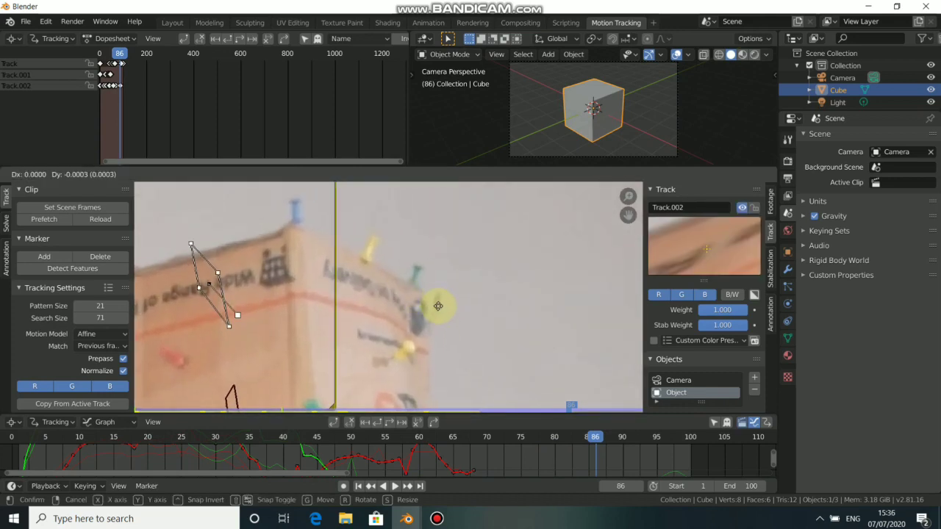
left_click(135, 304)
Widen the pattern area around the green pin at frame 86 and track the marker forward past frame 93.
left_click_drag(422, 271, 452, 267)
left_click_drag(404, 287, 387, 290)
left_click(399, 425)
left_click_drag(507, 330, 510, 331)
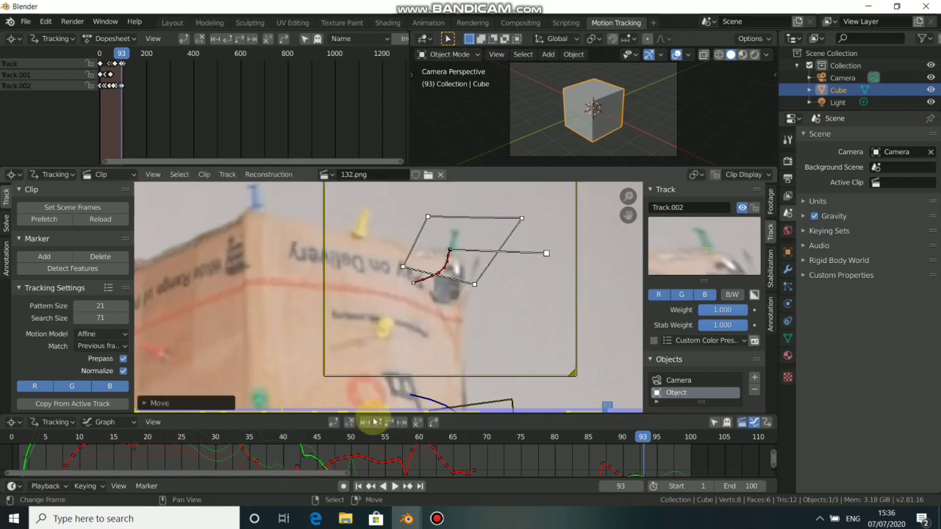
left_click(399, 424)
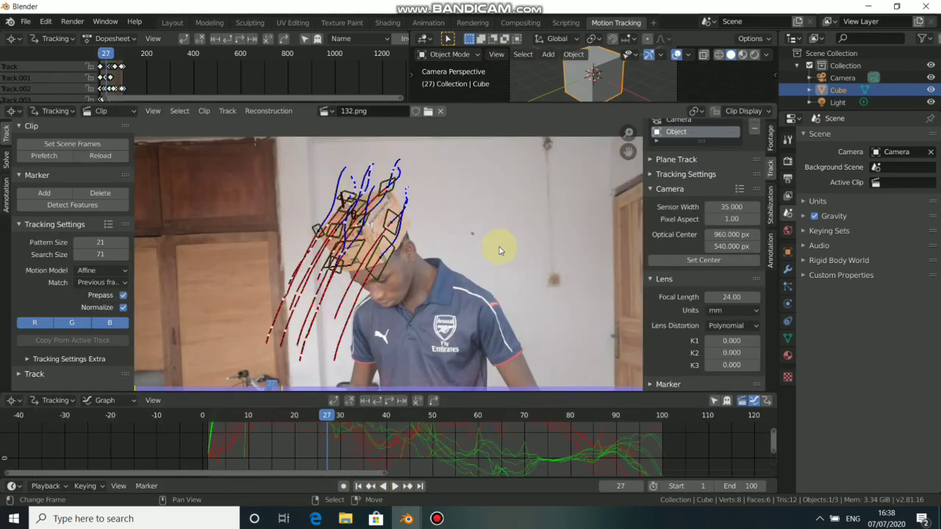
Add a marker on the man's ear at frame 34 and enlarge its search and pattern areas.
scroll(477, 264, "down", 2)
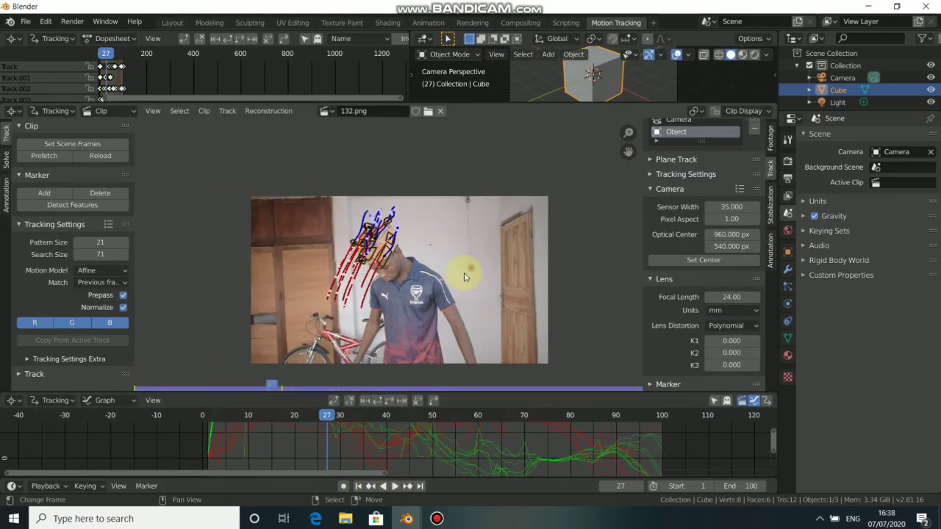
left_click_drag(340, 423, 621, 448)
left_click_drag(489, 450, 358, 441)
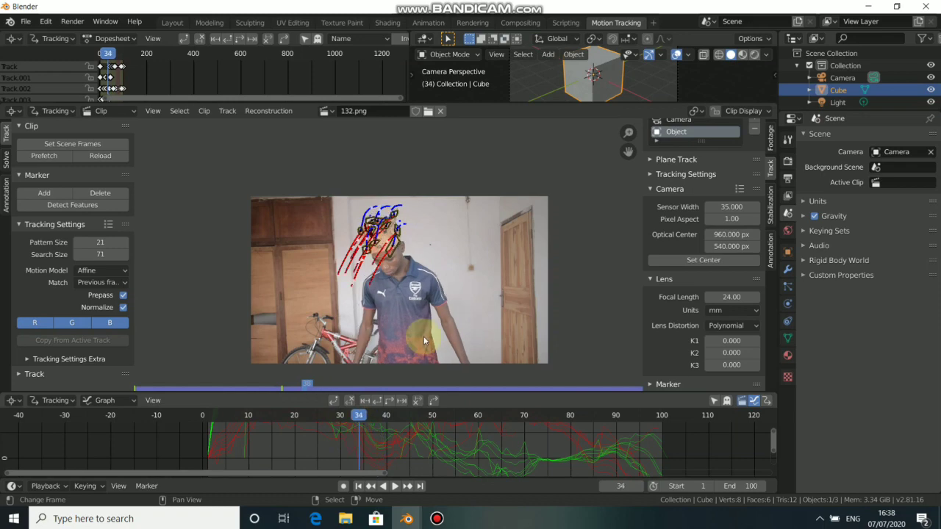
scroll(446, 309, "up", 3)
scroll(447, 308, "up", 6)
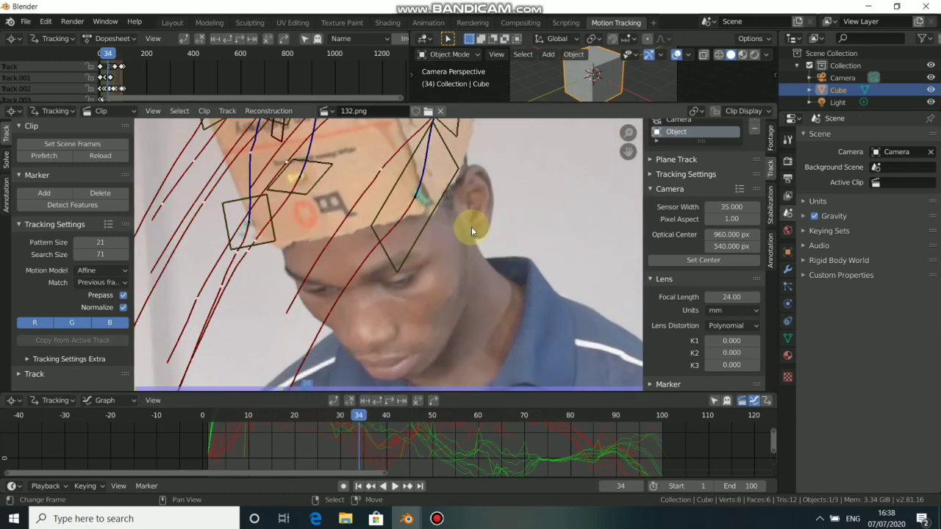
middle_click_drag(406, 266, 402, 277)
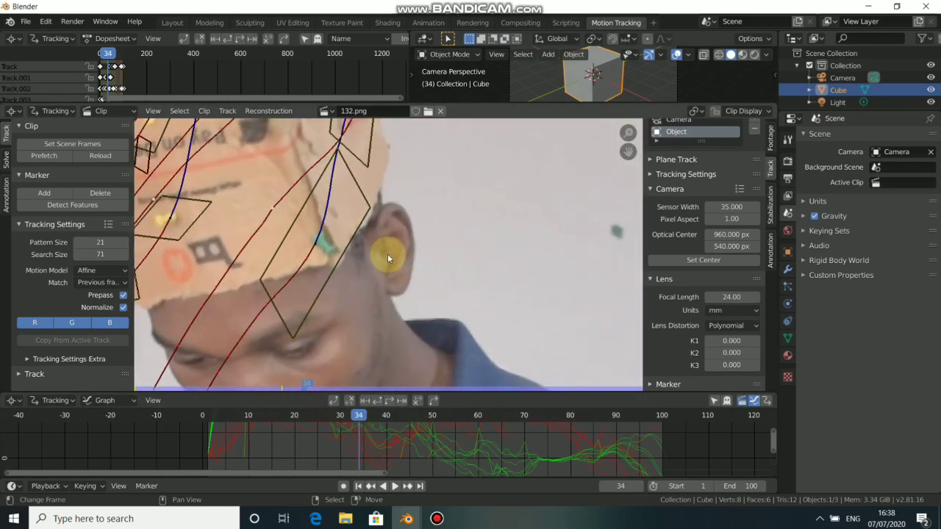
left_click(387, 254, "ctrl")
left_click_drag(433, 302, 506, 372)
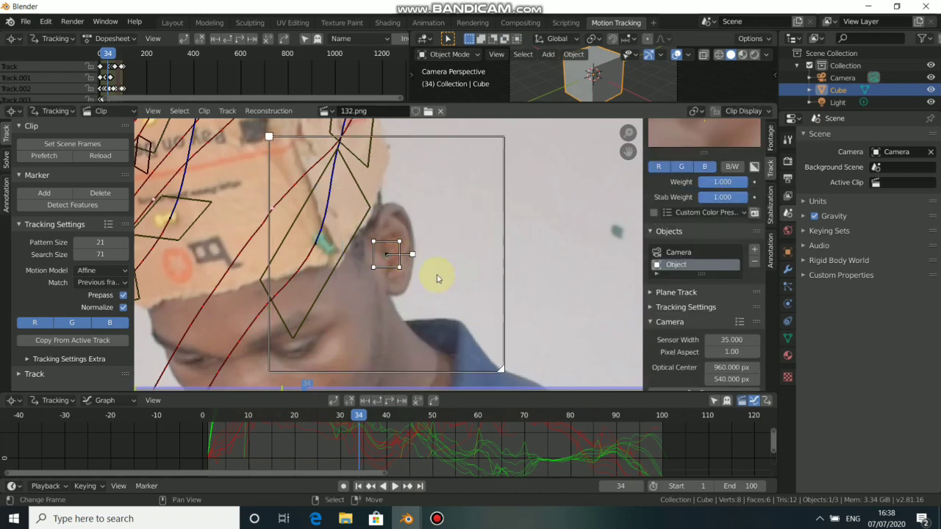
left_click_drag(413, 254, 460, 254)
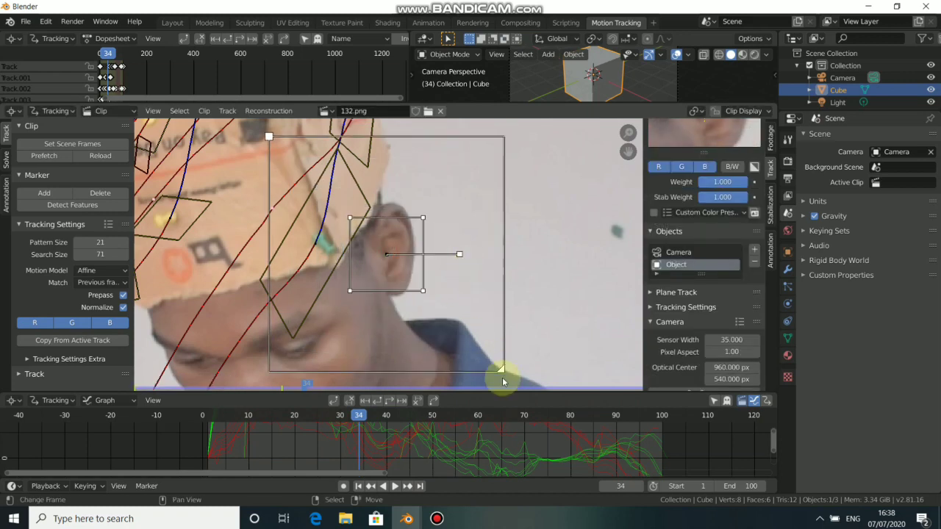
Track the ear marker forward from frame 34 to 47 and backward from frame 34 to 26.
left_click(406, 402)
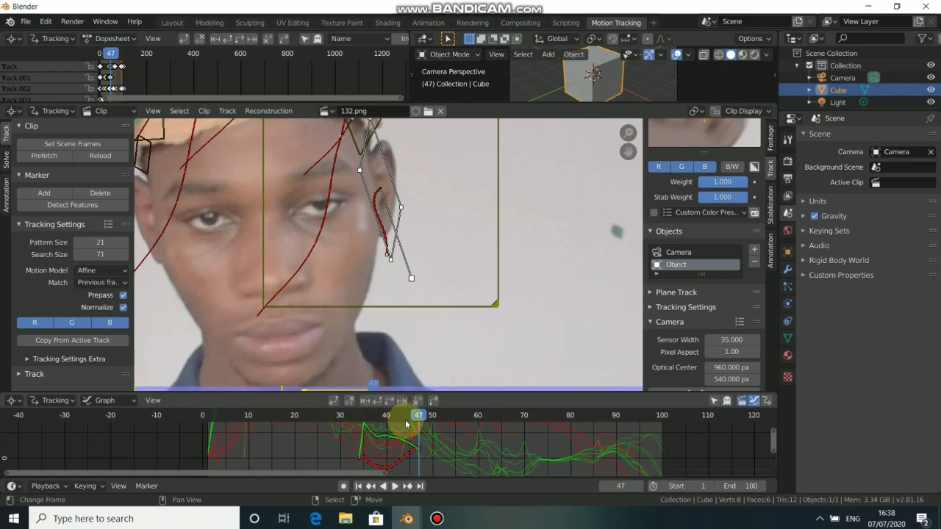
left_click(356, 455)
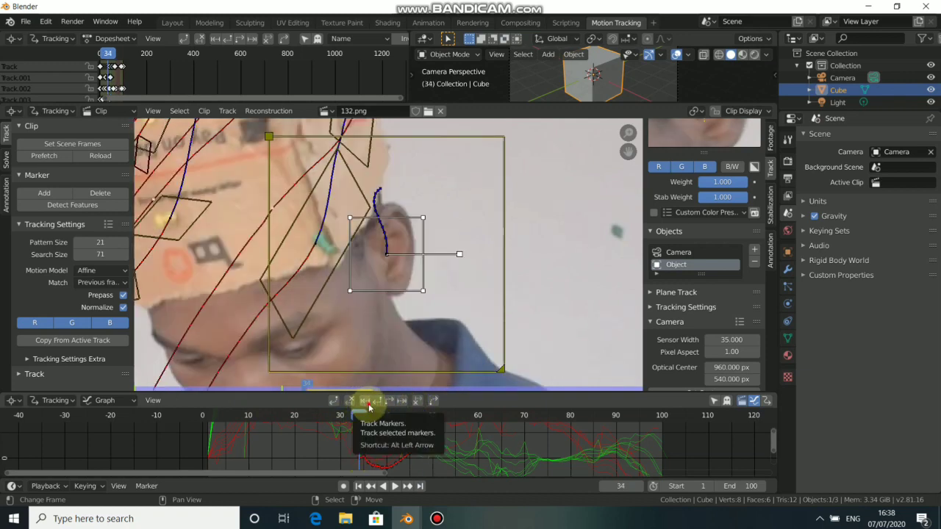
left_click(368, 402)
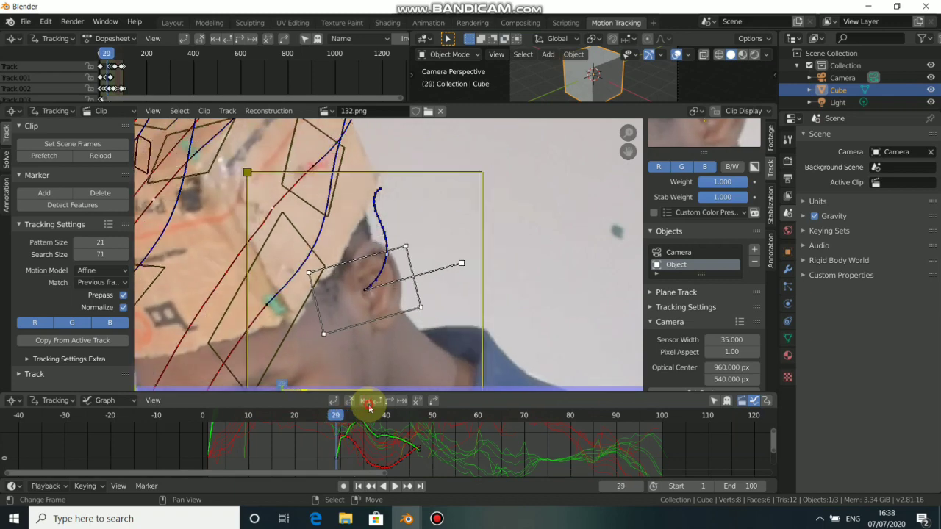
Move the marker back onto the ear at frame 26 and track it backward to frame 21.
key("g")
left_click(423, 302)
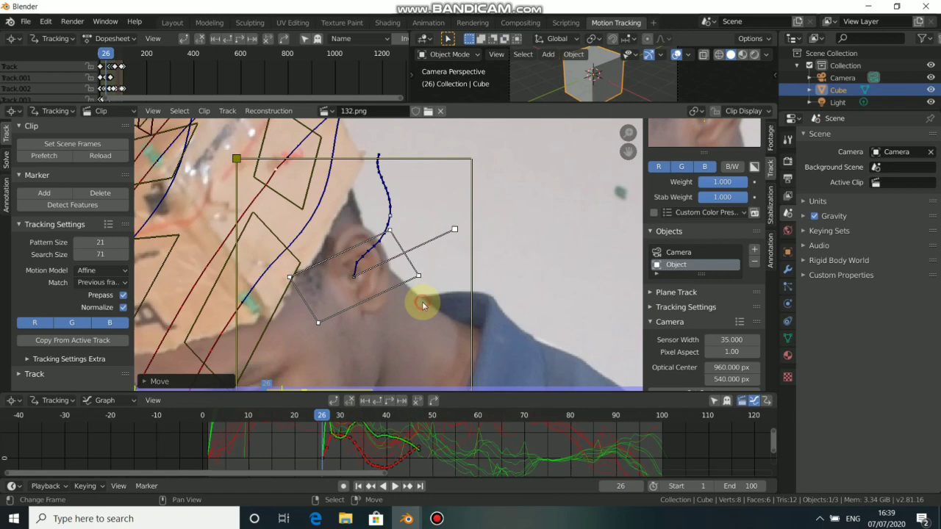
left_click(366, 402)
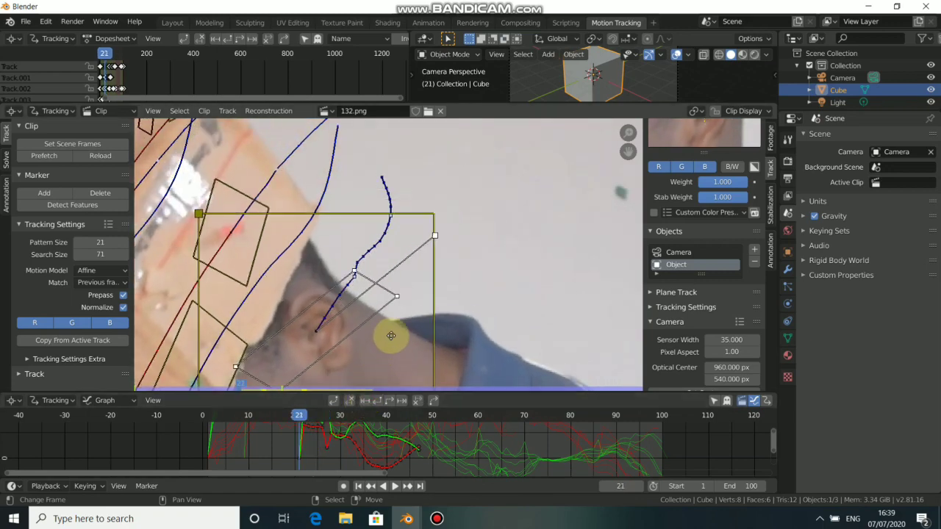
Reshape the ear marker's pattern area at frame 21 so its corners frame the ear.
middle_click_drag(388, 341, 414, 274)
left_click_drag(389, 213, 320, 218)
left_click_drag(331, 319, 397, 321)
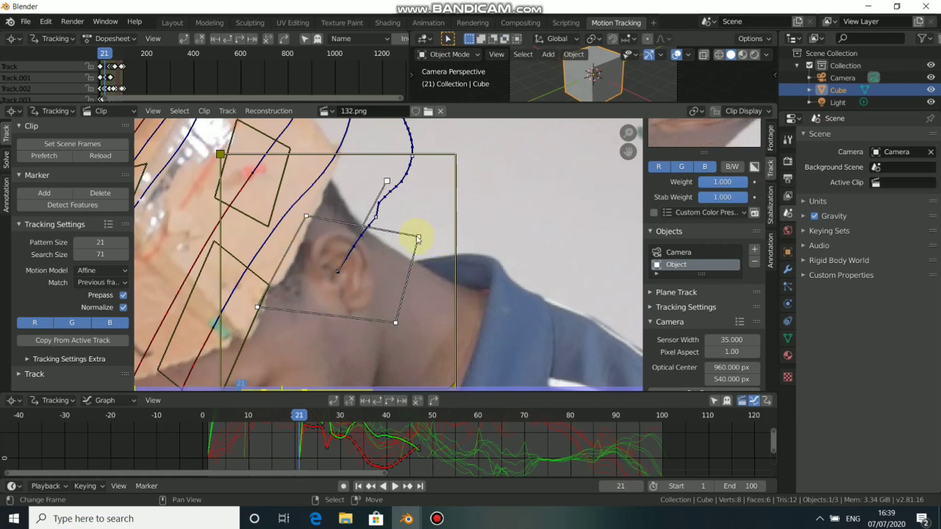
left_click_drag(418, 237, 404, 231)
left_click(246, 331)
left_click_drag(274, 315, 282, 316)
Track the ear marker backward from frame 21 to frame 10.
left_click(361, 420)
left_click(367, 403)
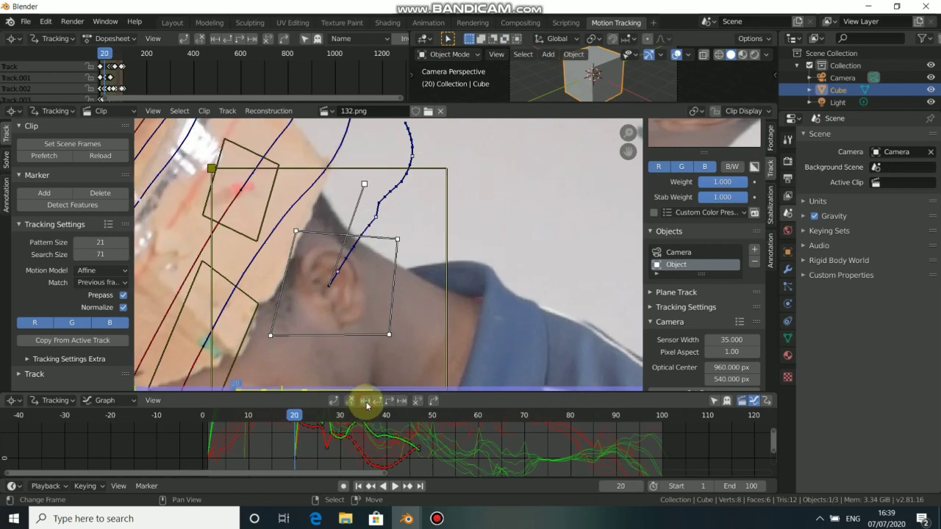
scroll(424, 266, "down", 3)
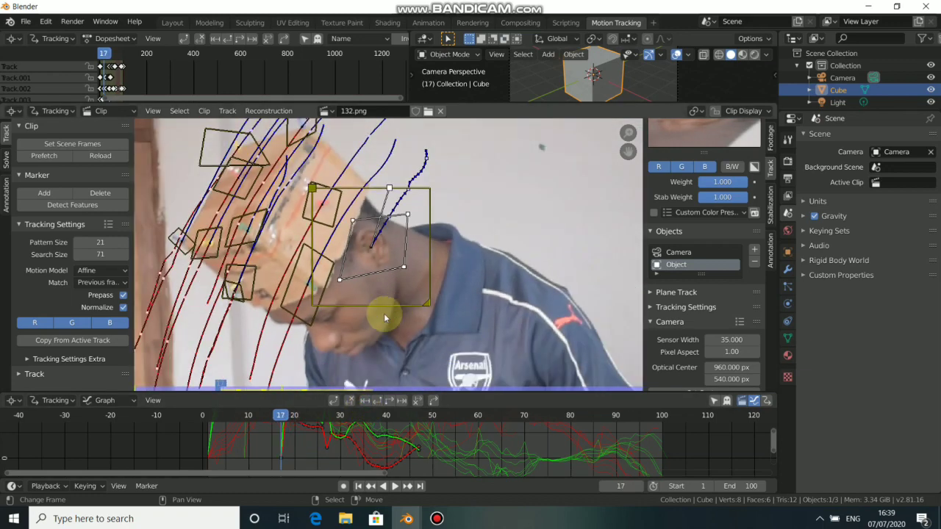
left_click(374, 406)
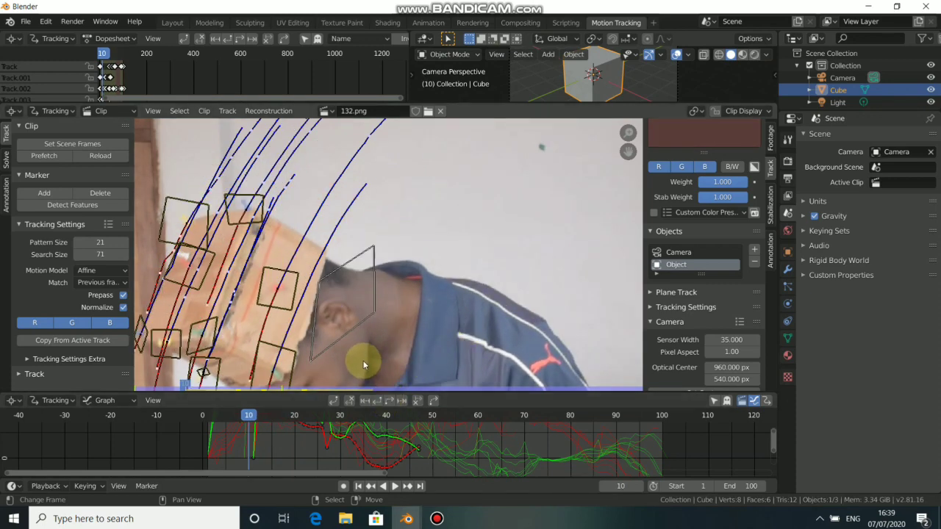
Move the marker back onto the ear at frame 10 and shrink its pattern area to the ear's size.
scroll(399, 326, "up", 2)
key("g")
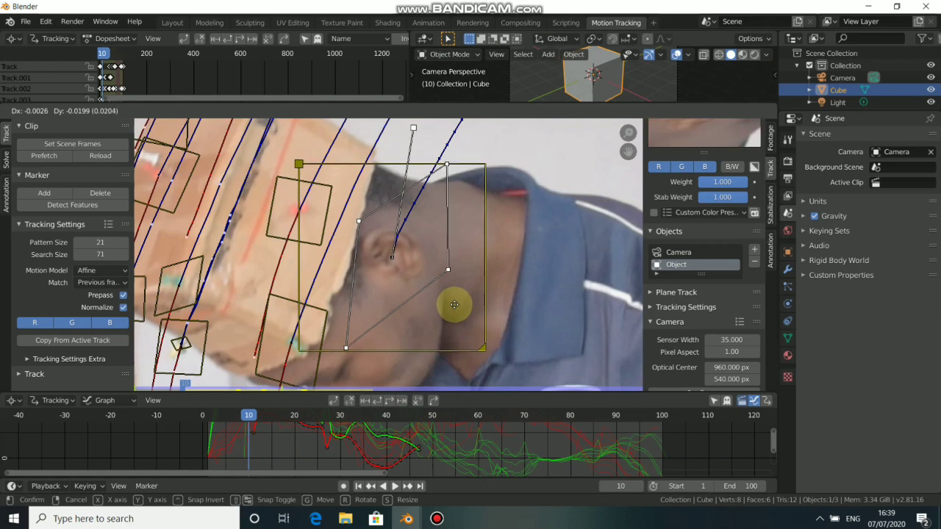
left_click(453, 302)
left_click_drag(414, 130, 406, 203)
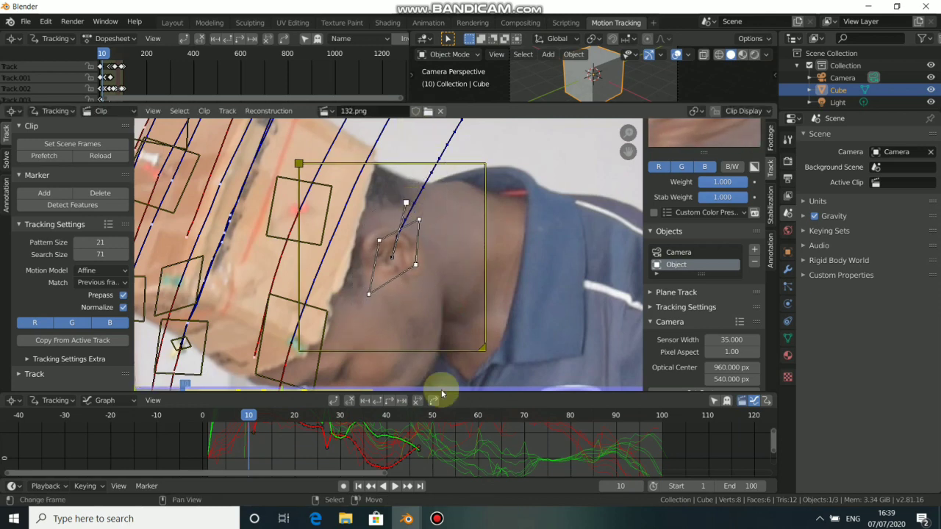
Track the ear marker backward from frame 10 to frame 1.
left_click(374, 406)
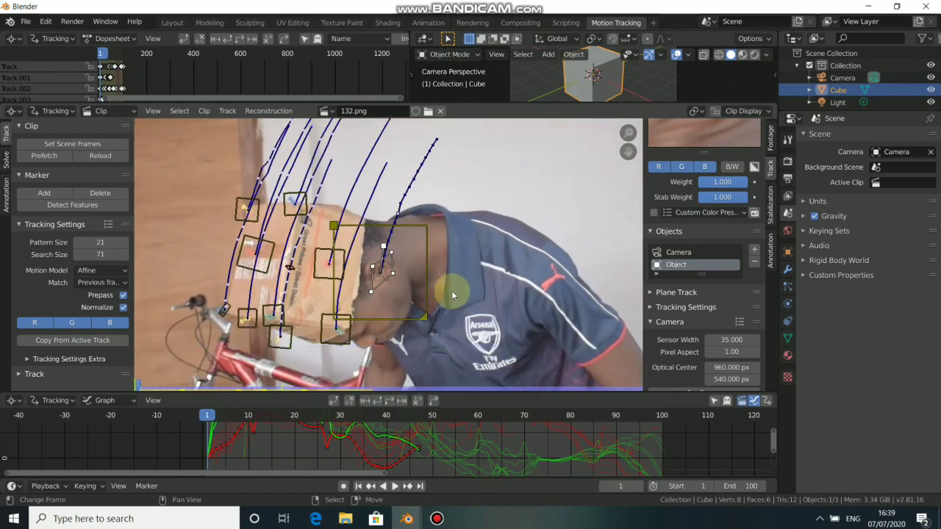
Add a marker on the ear at frame 56, enlarge its pattern area to cover the ear, and track it forward to frame 66.
left_click_drag(231, 420, 463, 393)
middle_click_drag(398, 322, 436, 236)
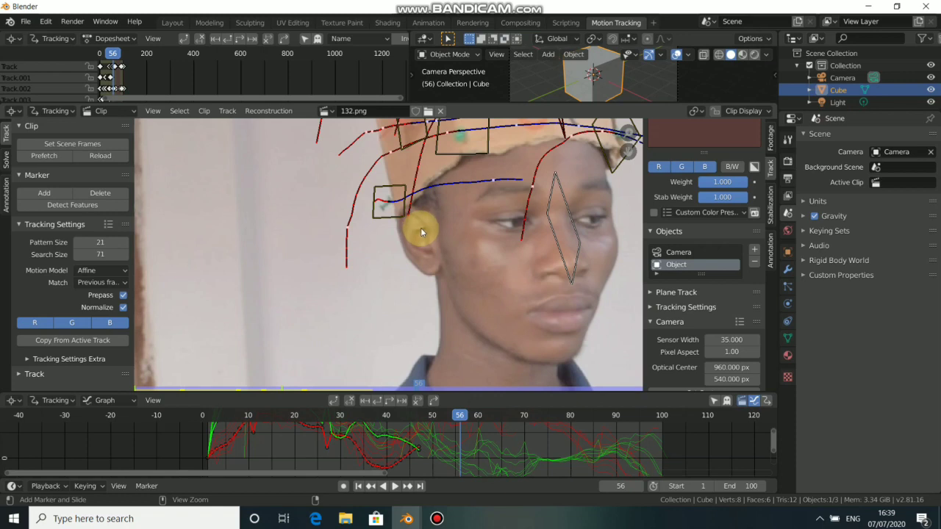
left_click(421, 231, "ctrl")
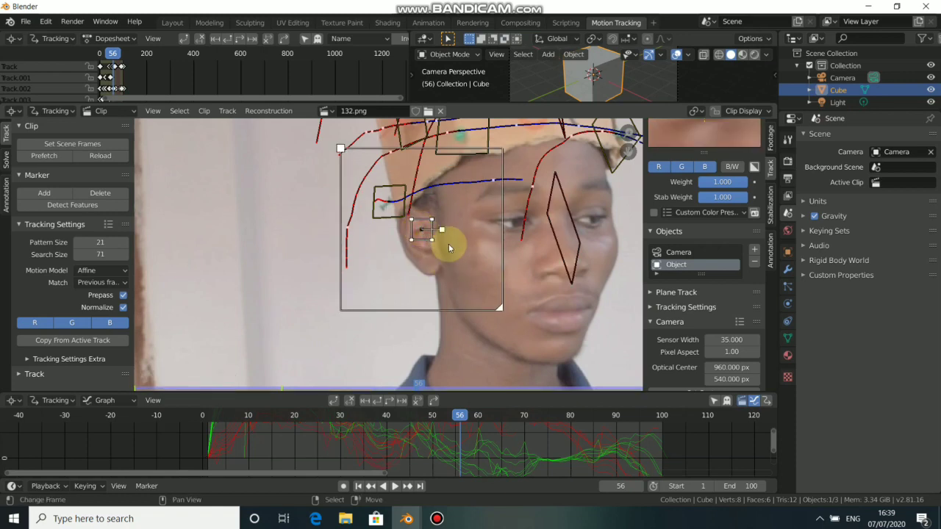
left_click_drag(442, 229, 473, 252)
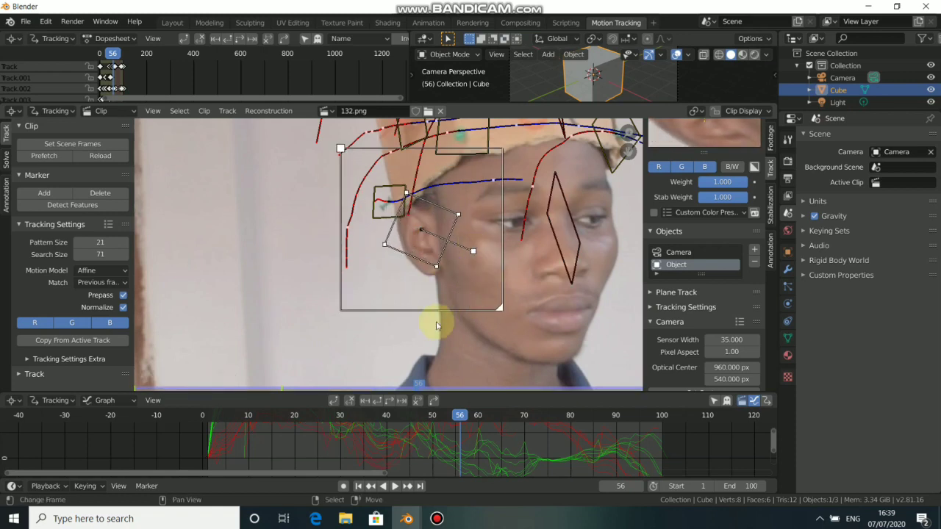
left_click(401, 401)
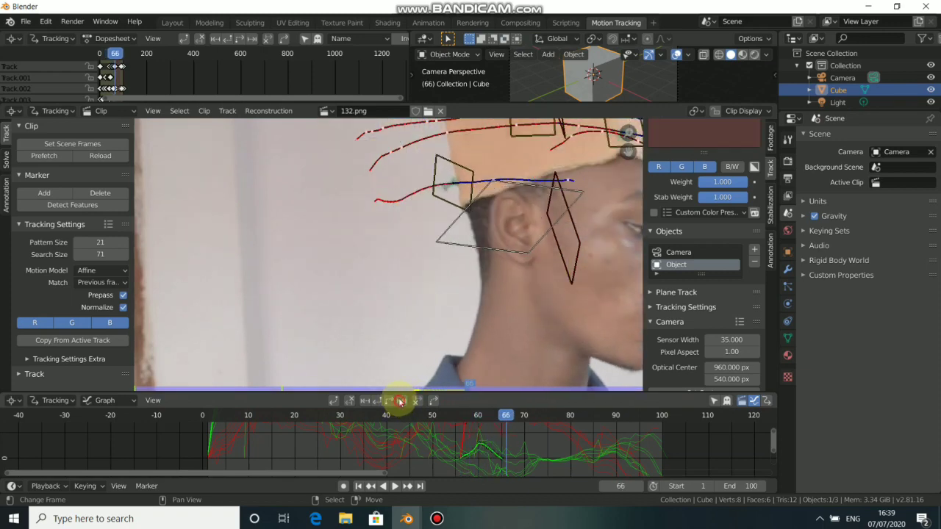
Scale the ear marker's pattern area to about 0.48 at frame 65 and track it forward to frame 101.
middle_click_drag(521, 304, 457, 287)
key("Left")
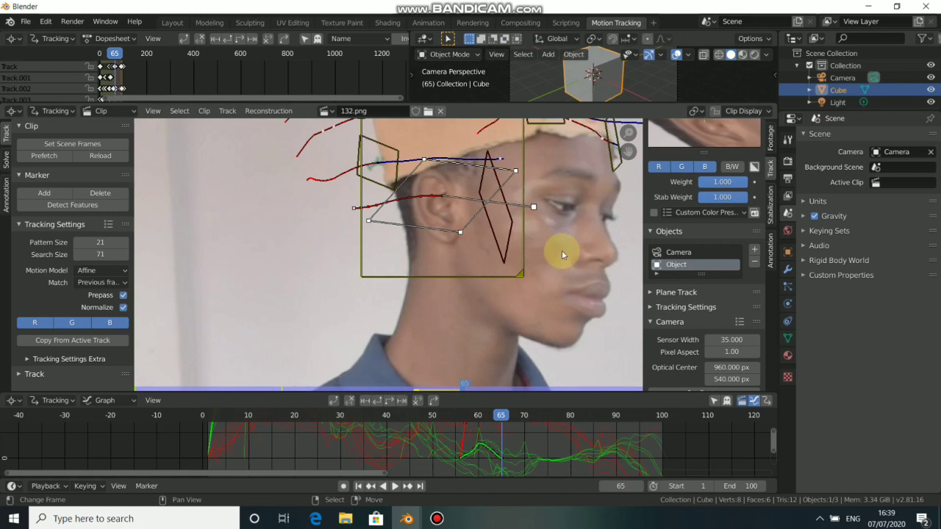
key("s")
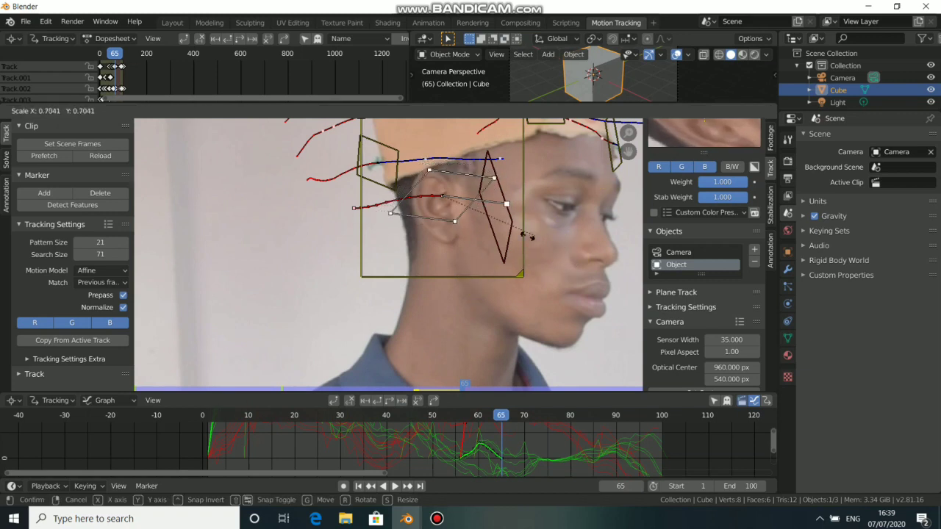
left_click(499, 227)
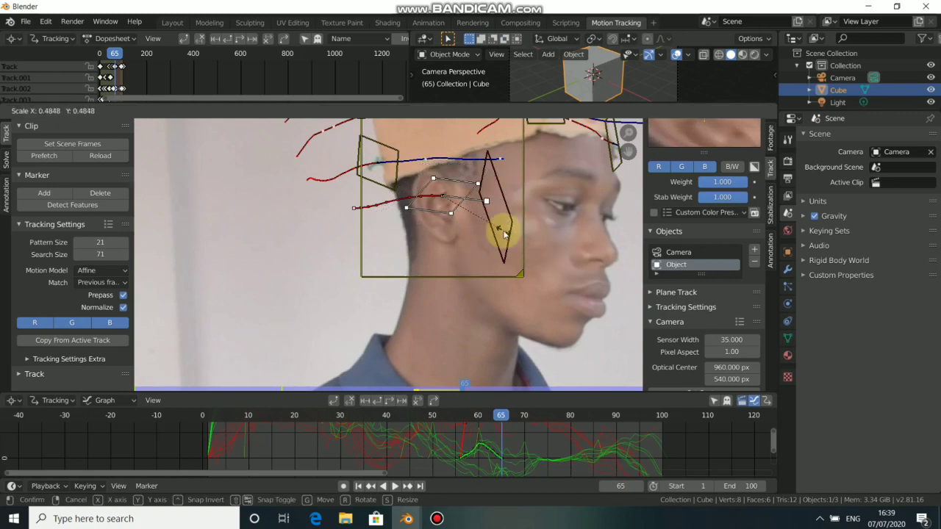
left_click(404, 402)
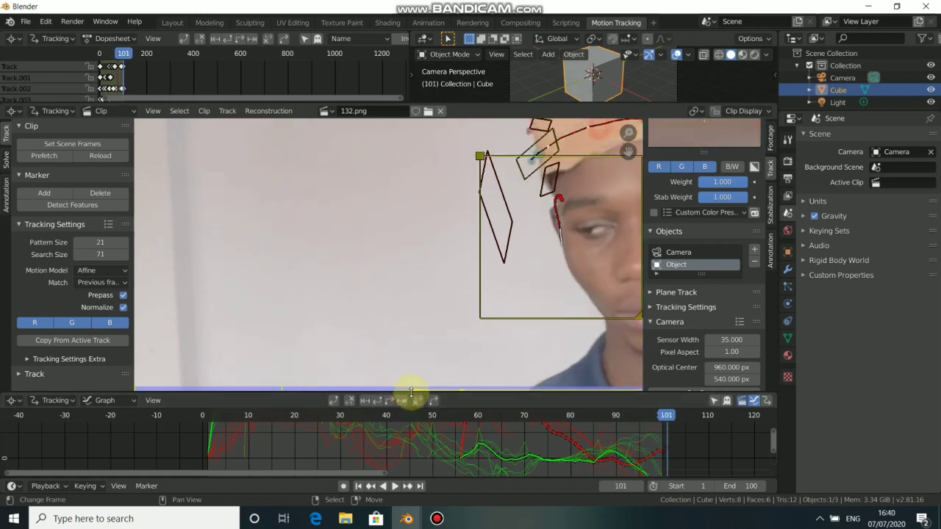
Step back from frame 101 to frame 90 to check how well the marker follows the ear.
key("Left")
key("Left")
key("Left")
key("Left")
key("Left")
key("Left")
key("Left")
key("Left")
key("Left")
key("Left")
key("Left")
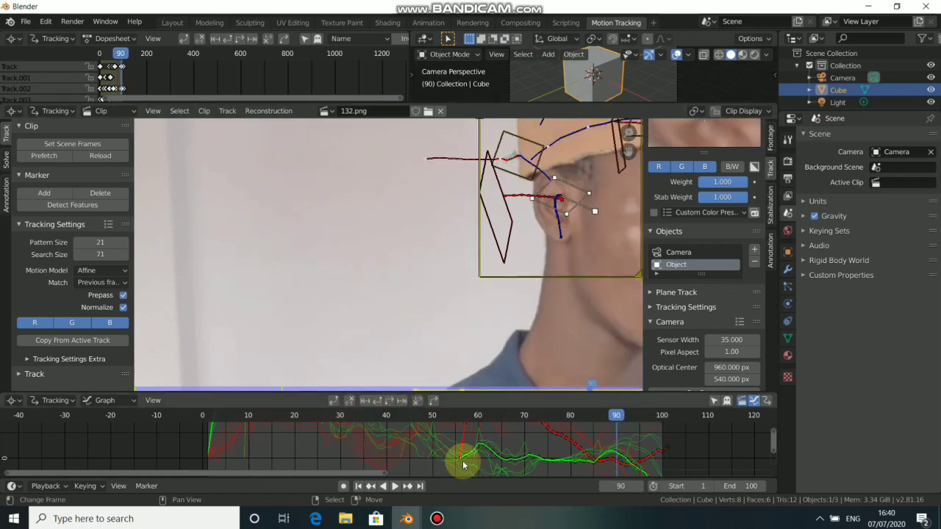
Track the new ear marker backward from frame 57 and clear its path before frame 48.
left_click(463, 461)
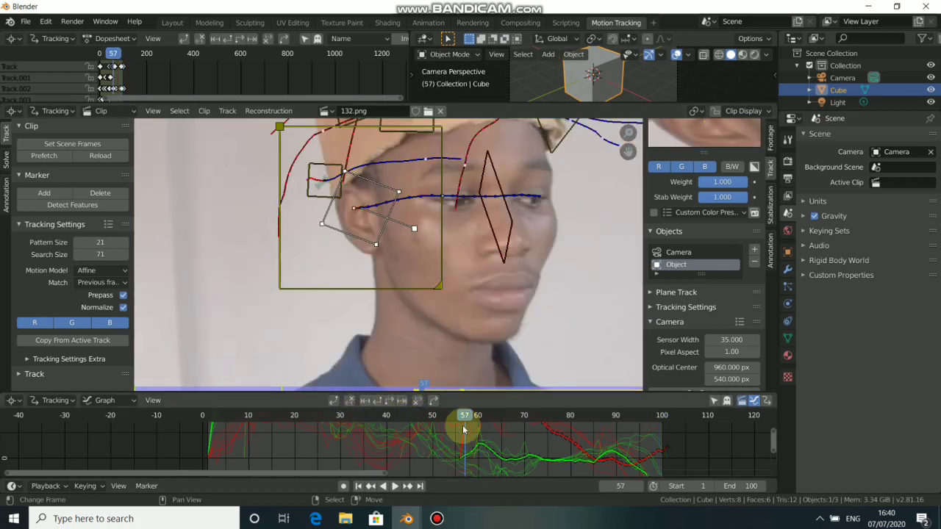
left_click(370, 403)
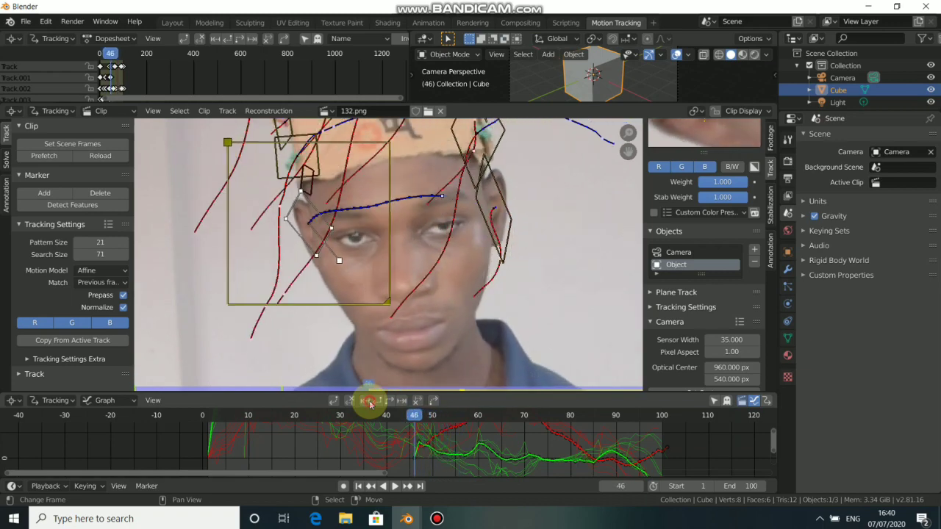
key("Right")
key("Right")
key("Right")
key("Right")
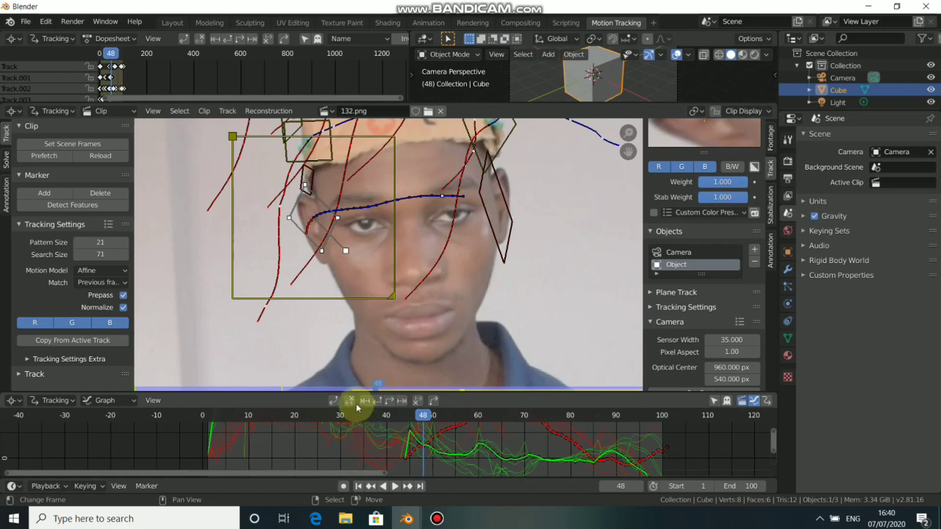
scroll(412, 331, "down", 3)
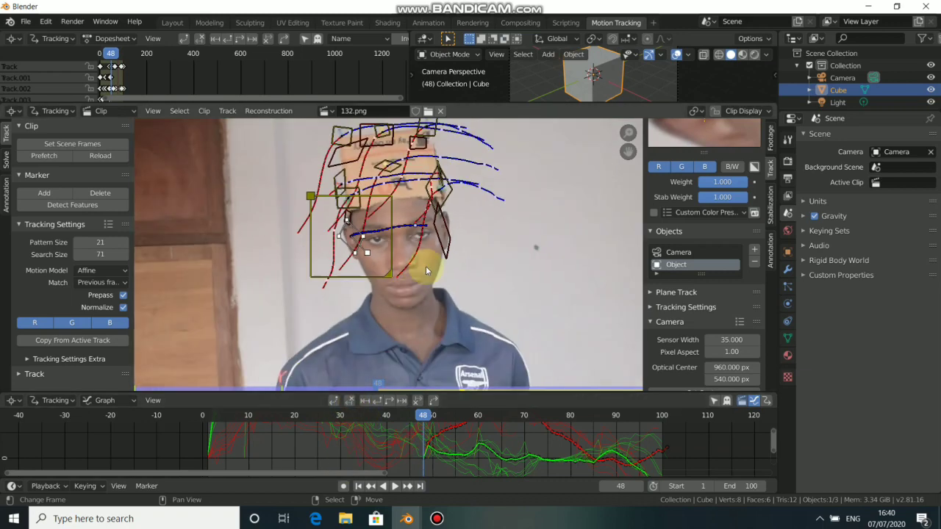
scroll(442, 253, "down", 2)
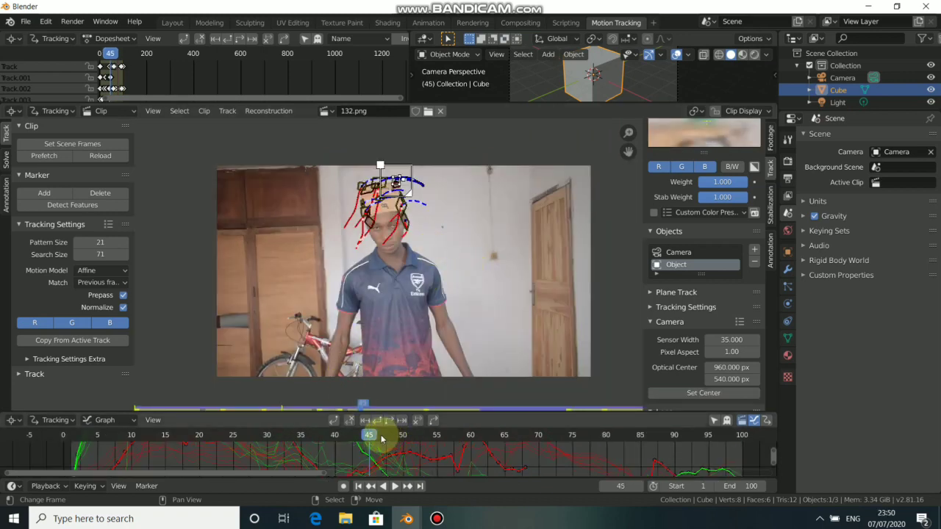
Enlarge the graph editor and zoom out until the tracking curves for all 100 frames fit across its width.
left_click_drag(367, 439, 220, 441)
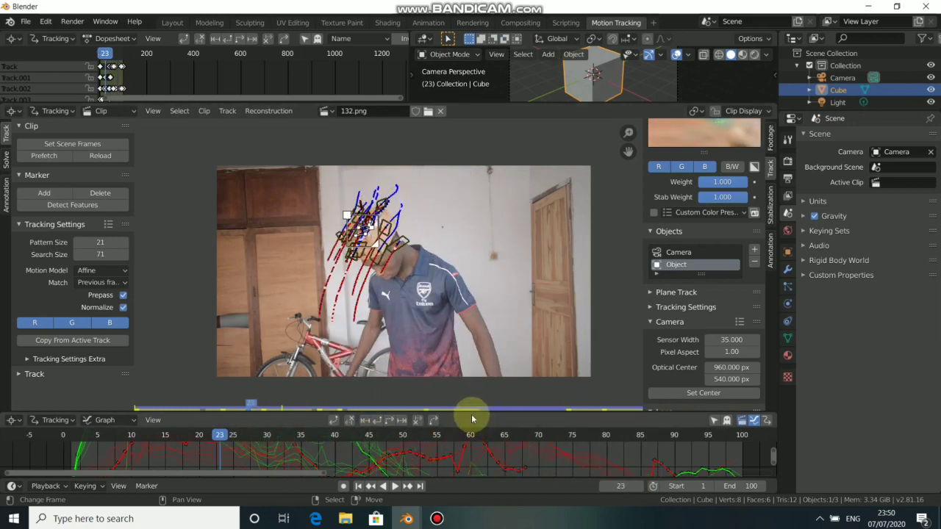
left_click_drag(471, 414, 506, 256)
scroll(344, 402, "down", 5)
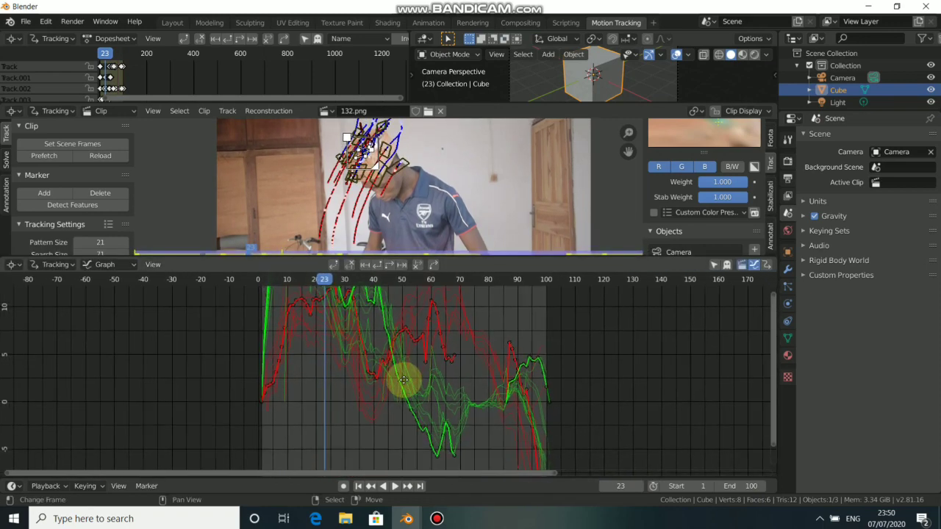
left_click(328, 279)
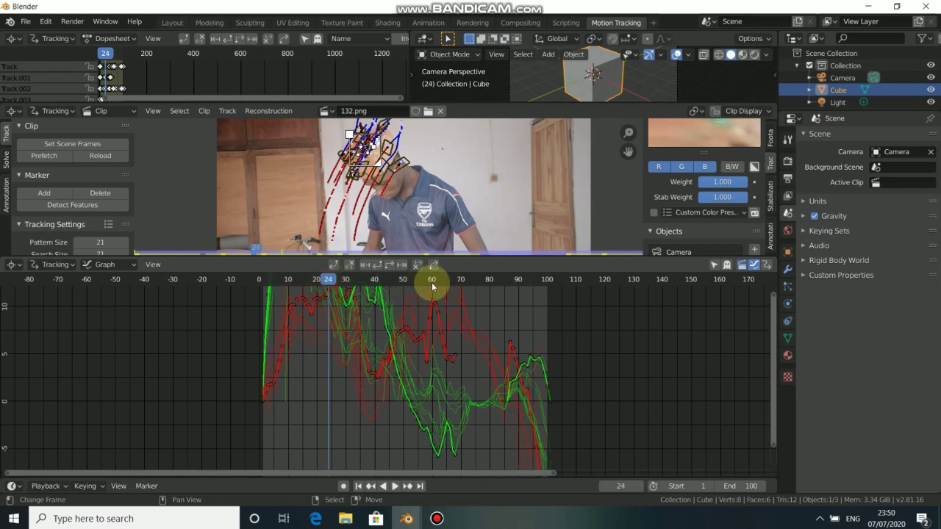
left_click_drag(432, 287, 441, 314)
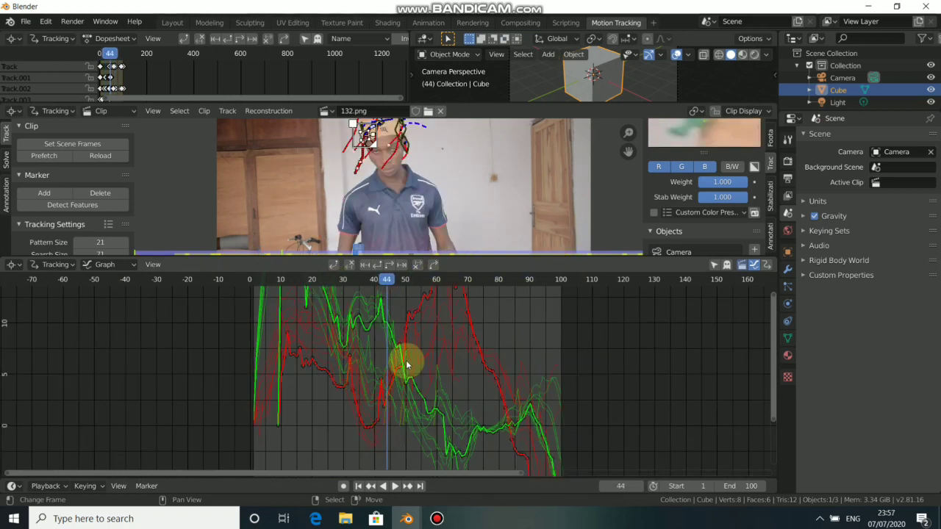
Delete the stray points around frames 42 to 46 on the selected track's red curve so it rises smoothly.
middle_click_drag(395, 330, 411, 347)
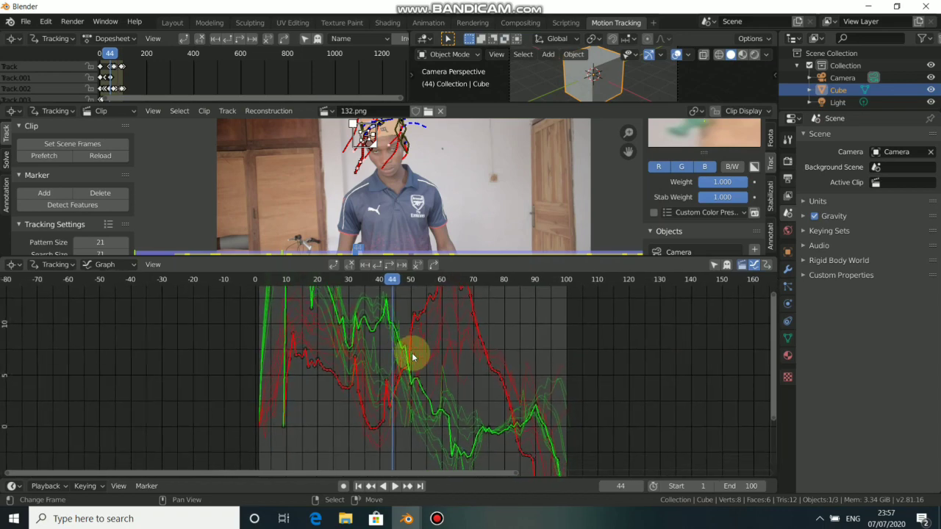
mouse_move(395, 370)
left_mouse_down()
mouse_move(492, 378)
mouse_move(380, 373)
left_mouse_up()
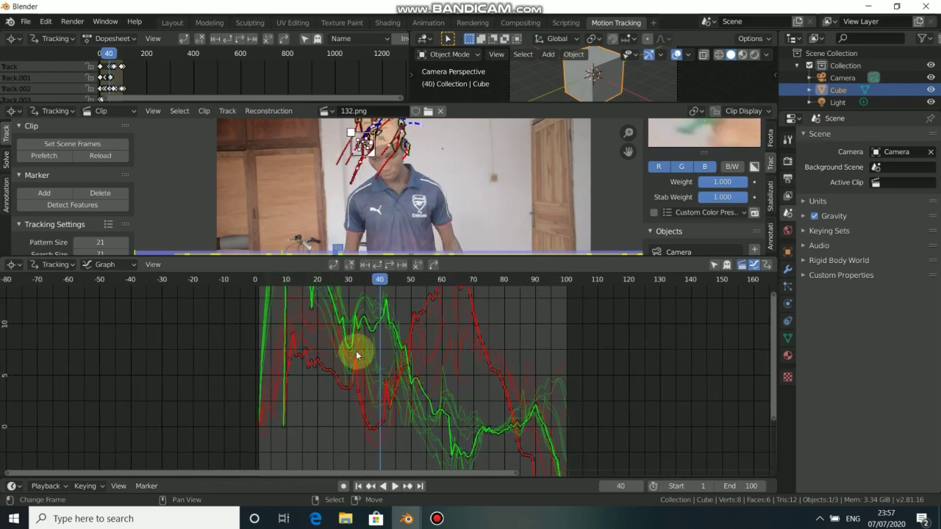
scroll(357, 357, "up", 3)
middle_click_drag(377, 349, 402, 341)
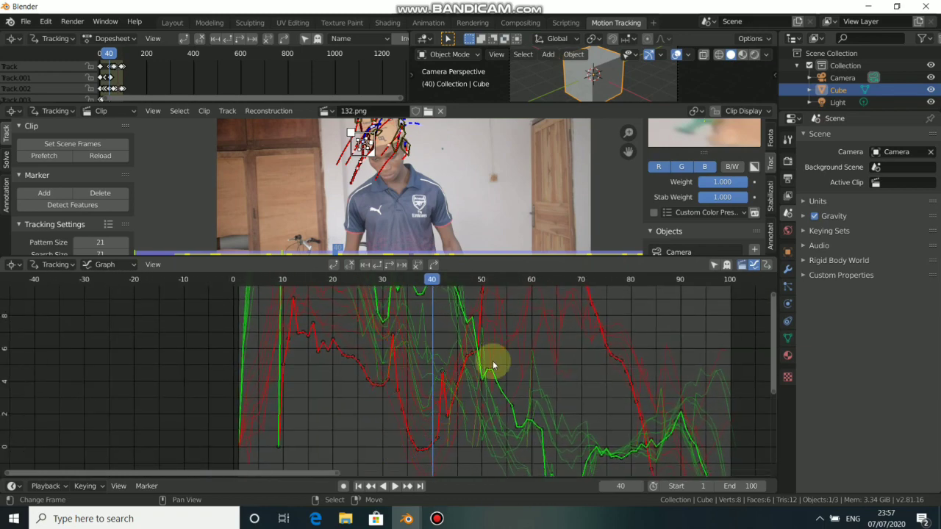
scroll(507, 358, "down", 1)
middle_click_drag(545, 342, 441, 336)
middle_click_drag(388, 322, 442, 339)
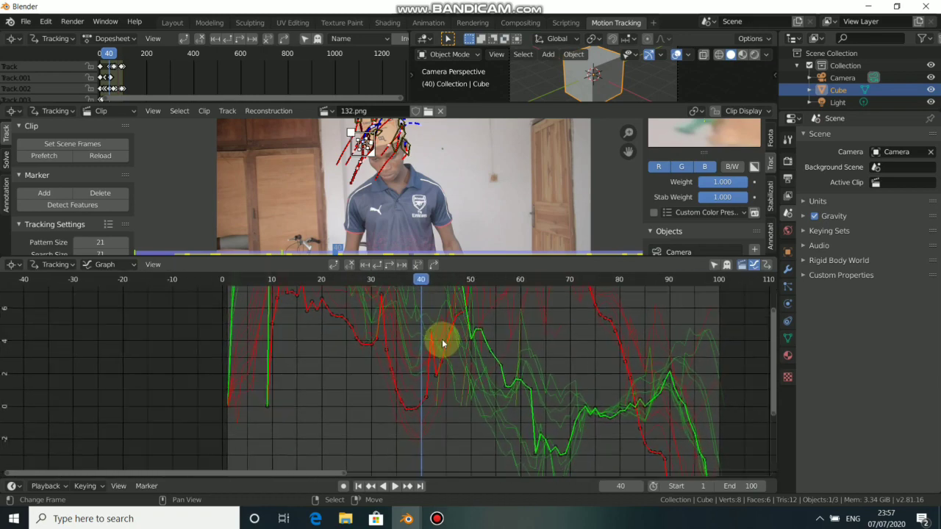
left_click_drag(430, 333, 439, 372)
mouse_move(439, 373)
left_mouse_down()
mouse_move(438, 385)
mouse_move(436, 363)
left_mouse_up()
left_click_drag(429, 401, 453, 362)
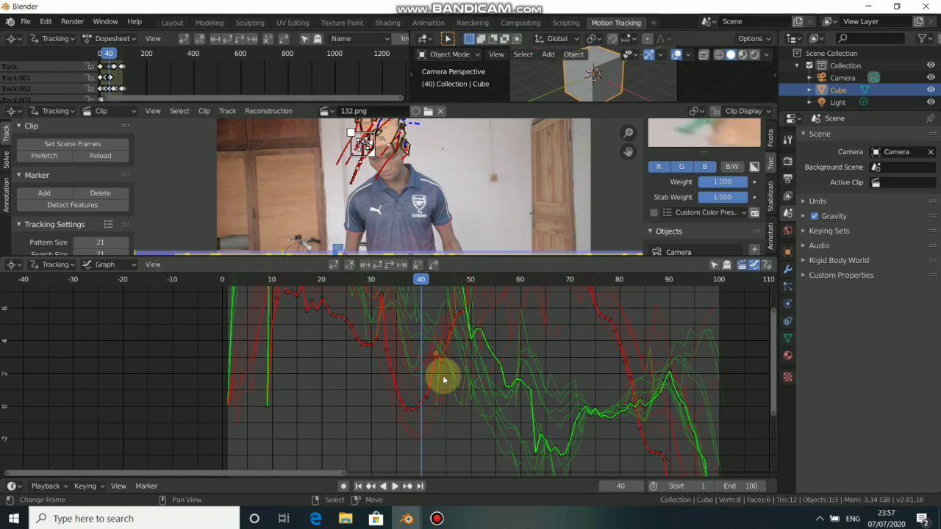
left_click(445, 381)
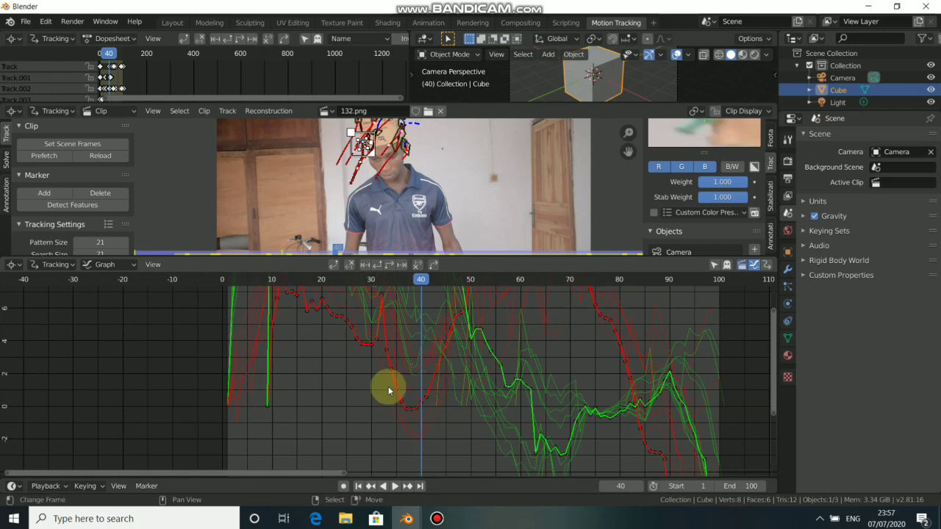
Delete the dip points at about frames 18 and 19 on the selected track's green curve.
middle_click_drag(275, 375, 374, 372)
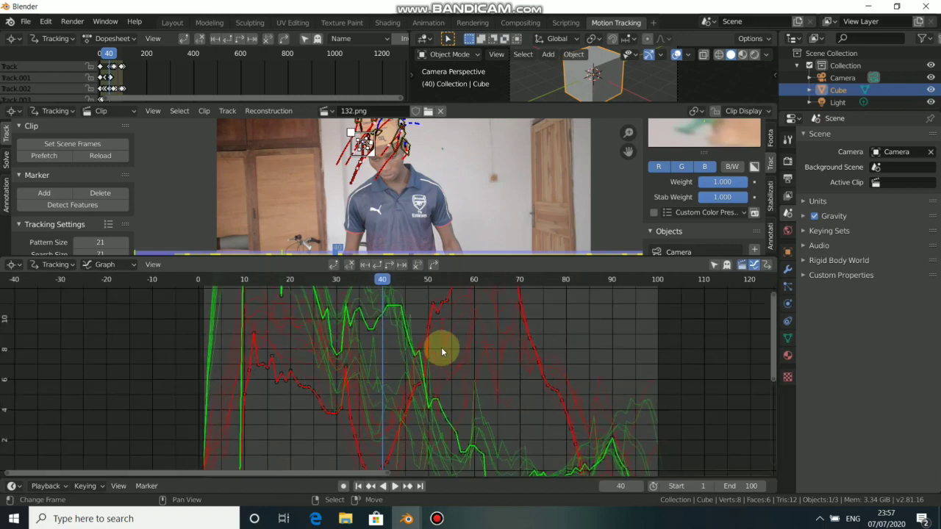
middle_click_drag(462, 339, 415, 387)
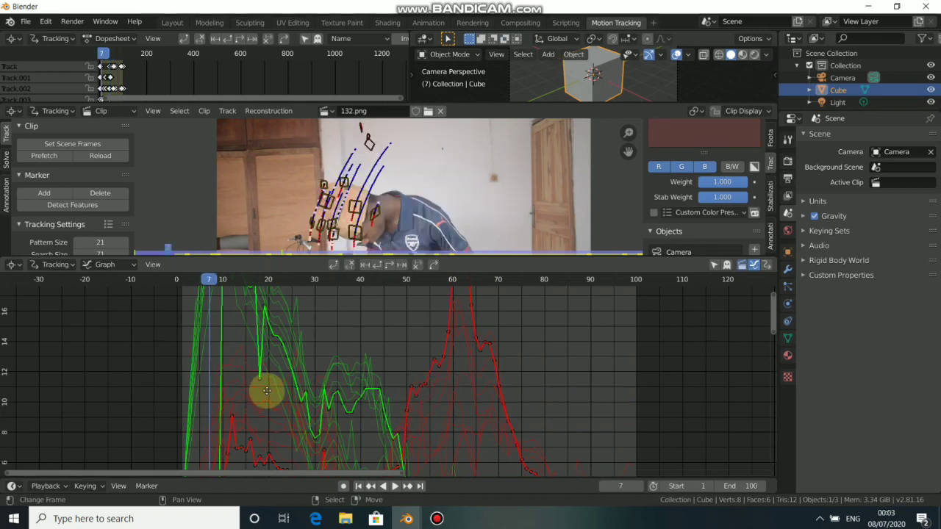
middle_click_drag(262, 389, 372, 387)
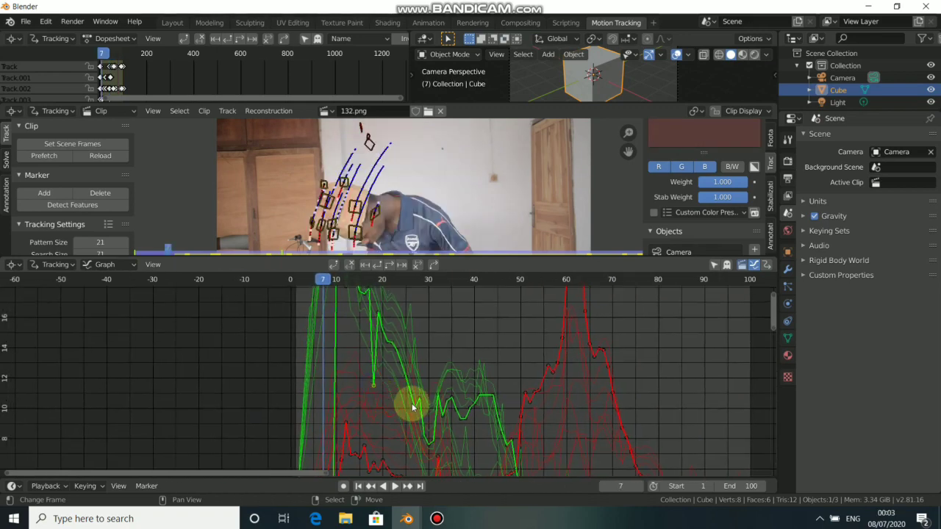
key("shift+x")
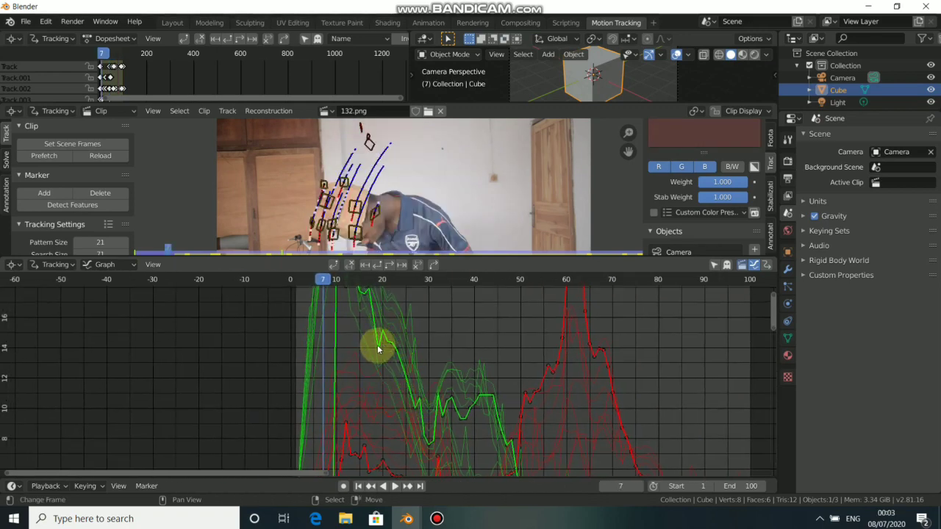
left_click(379, 350)
key("shift+x")
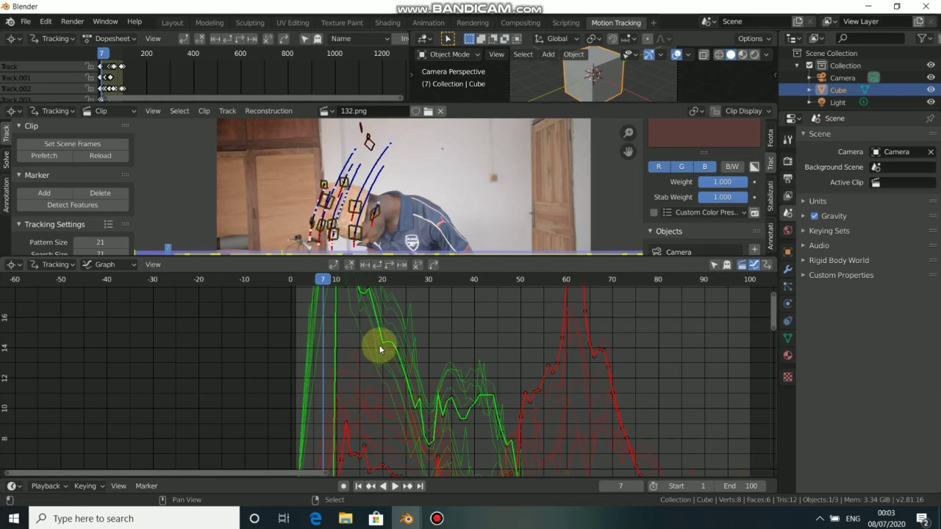
Delete the spike points around frames 12 to 16 and at about frame 32 on the selected track's red curve.
middle_click_drag(379, 416, 346, 343)
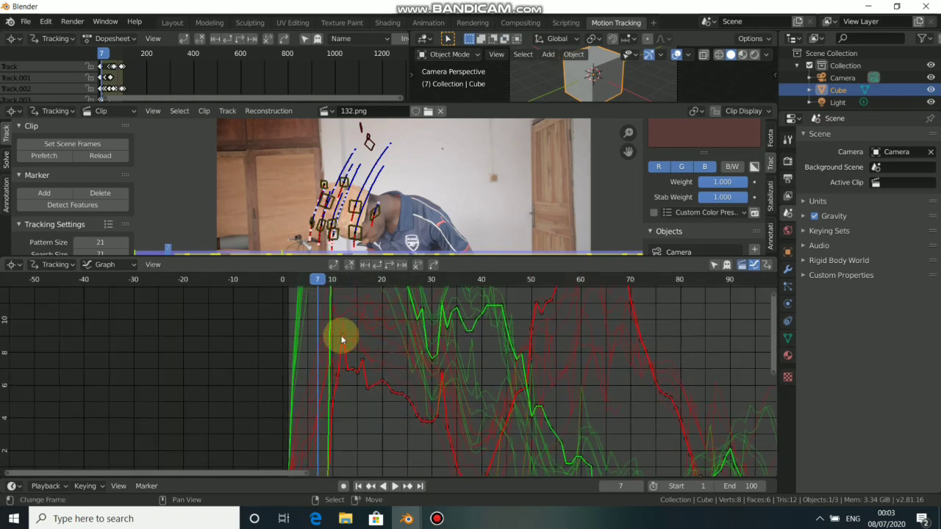
left_click(362, 359)
mouse_move(362, 358)
left_mouse_down()
mouse_move(364, 384)
mouse_move(347, 354)
left_mouse_up()
scroll(393, 393, "up", 1)
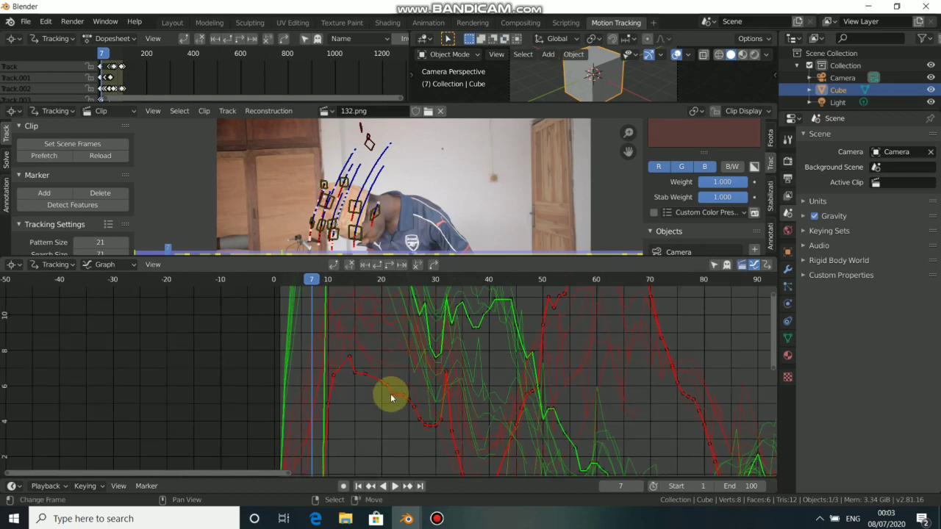
middle_click_drag(434, 390, 405, 358)
left_click_drag(418, 338, 426, 372)
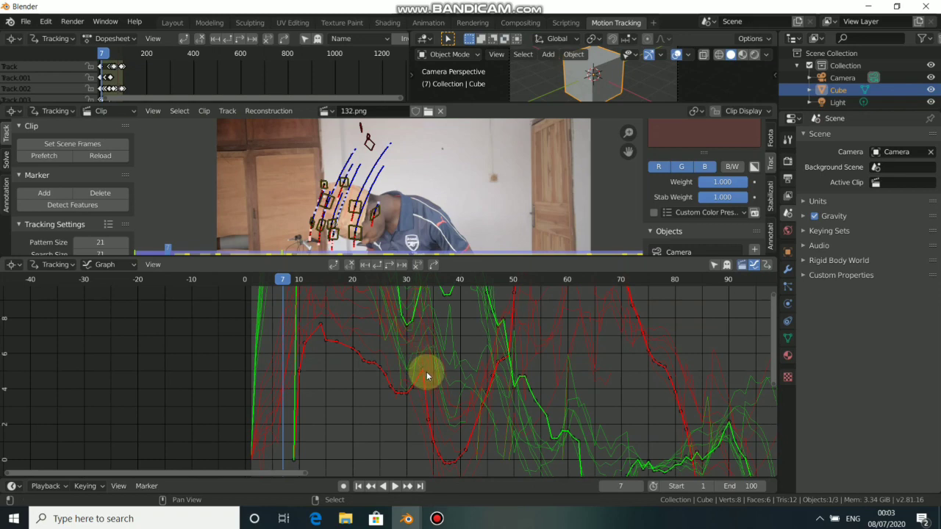
Select another box track's curve and delete the sharp dip point at about frame 58 on its red curve.
right_click(501, 400)
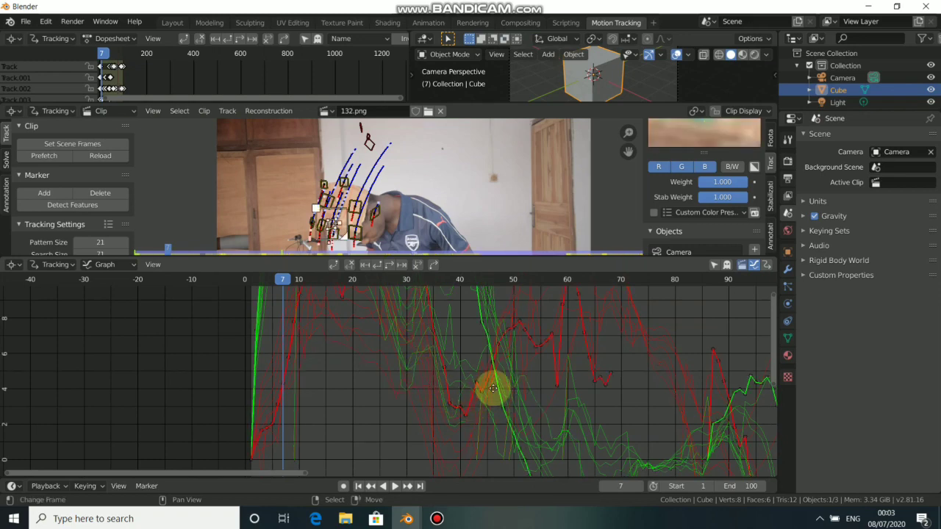
middle_click_drag(493, 389, 454, 405)
key("shift+x")
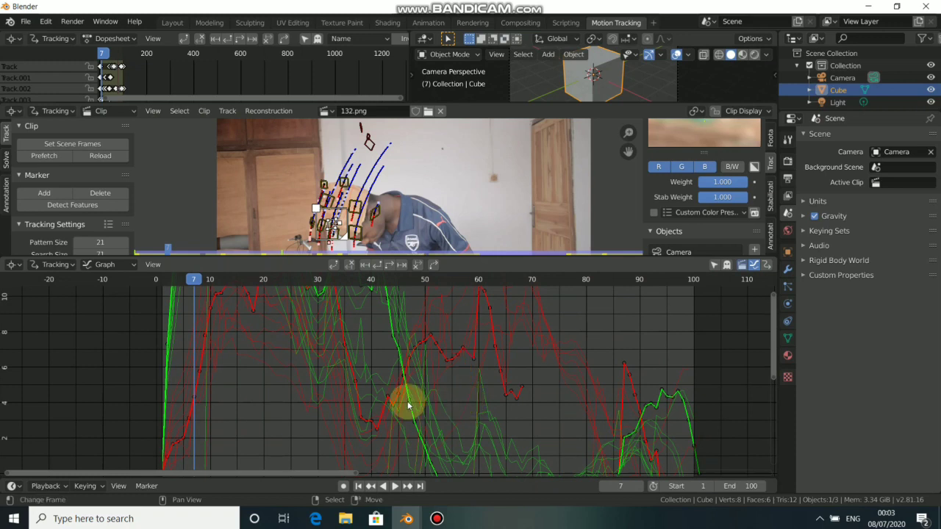
Select the box track with the jagged red curve and delete its outlier points around frames 52 and 53.
left_click(436, 410)
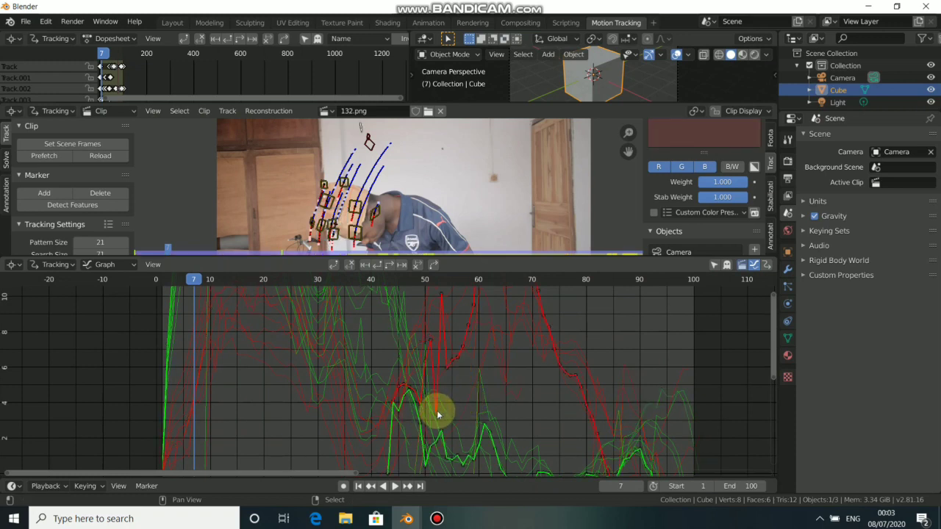
key("shift+x")
right_click(442, 378)
middle_click_drag(435, 375, 409, 381)
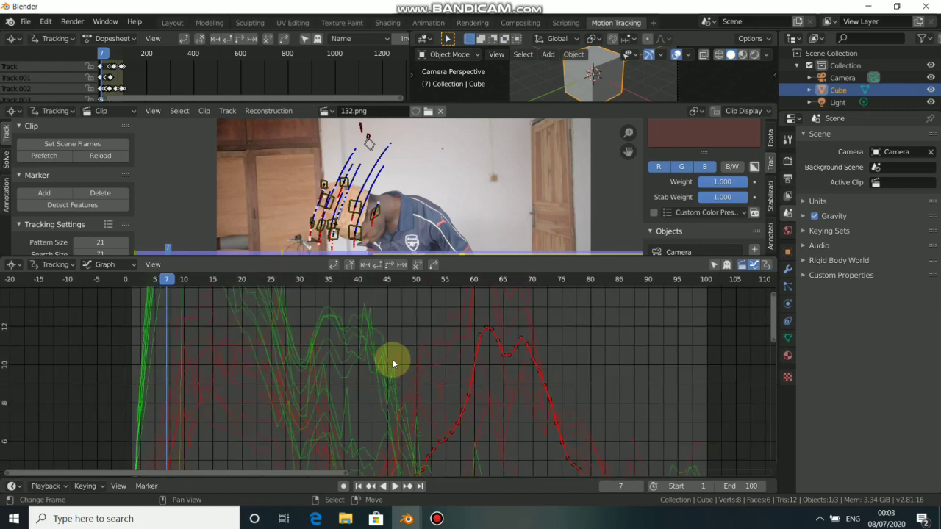
Select the track whose green curve spikes near frame 38 and delete the spike points around frames 38 to 40.
left_click(393, 364)
left_click(384, 362)
left_click_drag(381, 358, 391, 406)
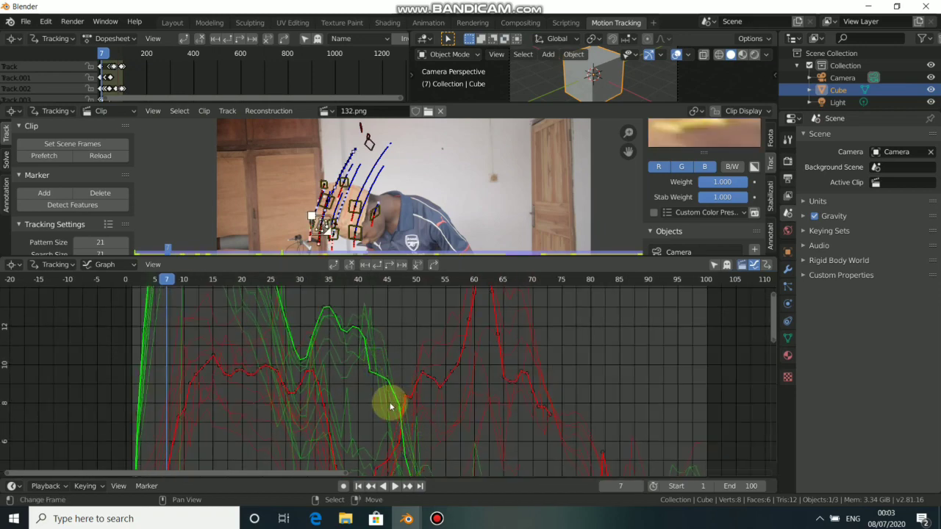
left_click(346, 391)
left_click(350, 386)
left_click(348, 391)
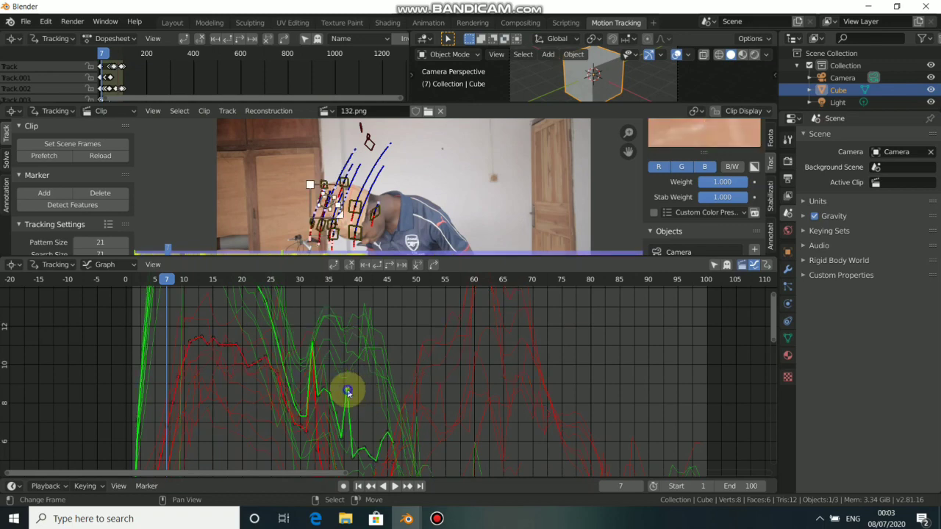
middle_click_drag(361, 426, 370, 374)
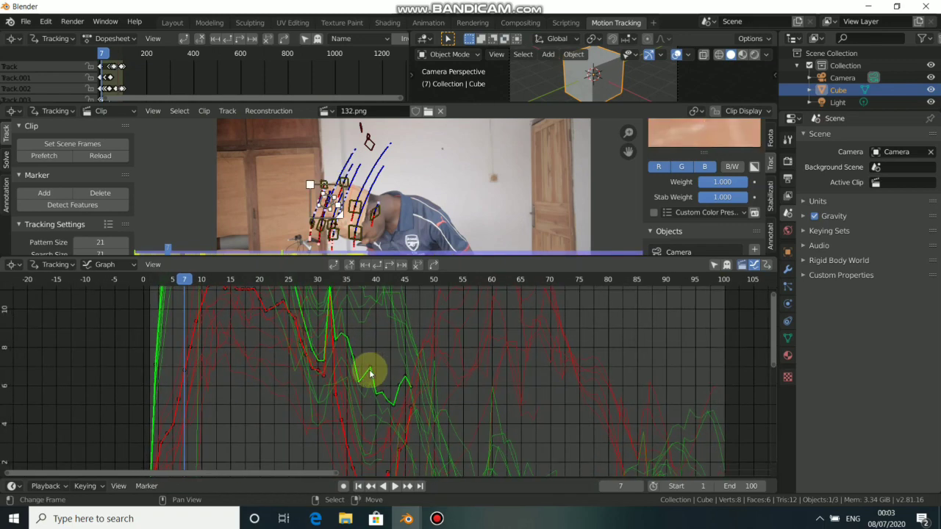
right_click_drag(370, 366, 399, 384)
middle_click_drag(380, 362, 322, 275)
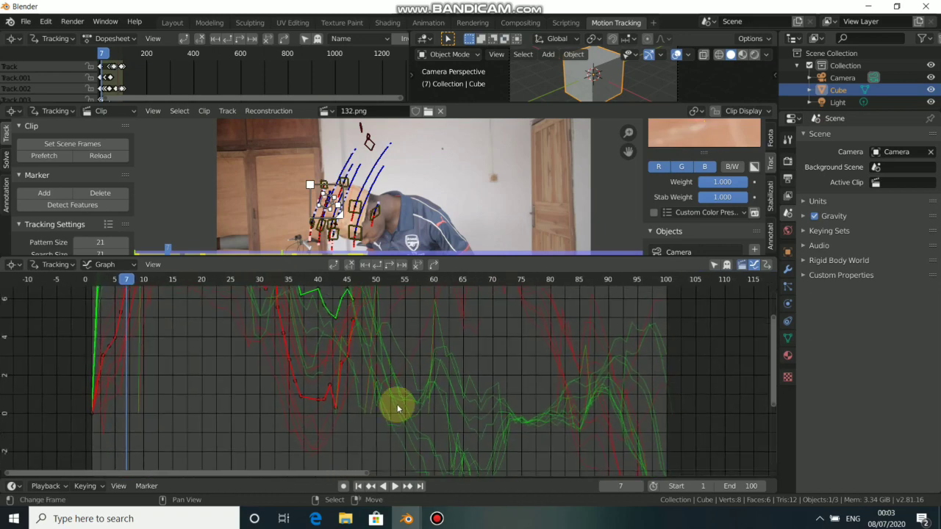
Select the track whose curves fall steeply near the end and delete the outlier point at about frame 97 on its red curve.
scroll(418, 357, "down", 3)
middle_click_drag(423, 342, 502, 298)
middle_click_drag(496, 335, 491, 401)
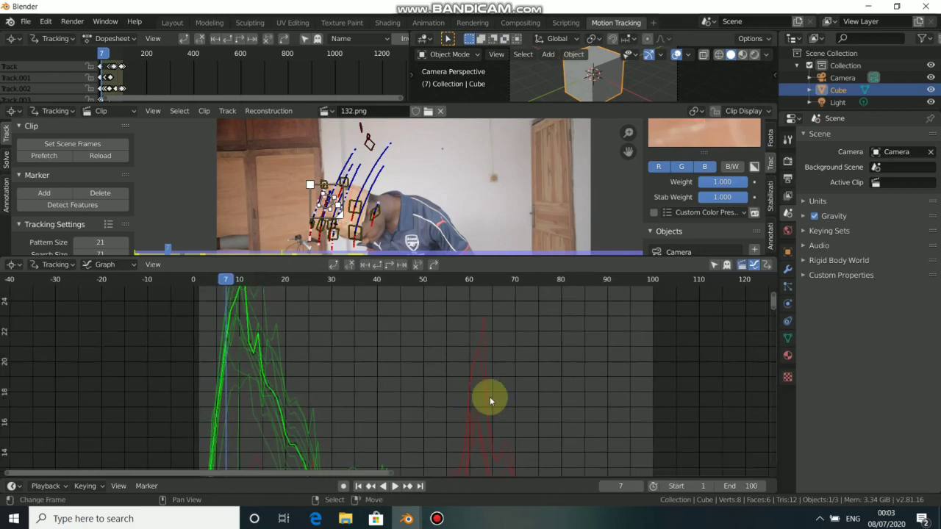
left_click(482, 321)
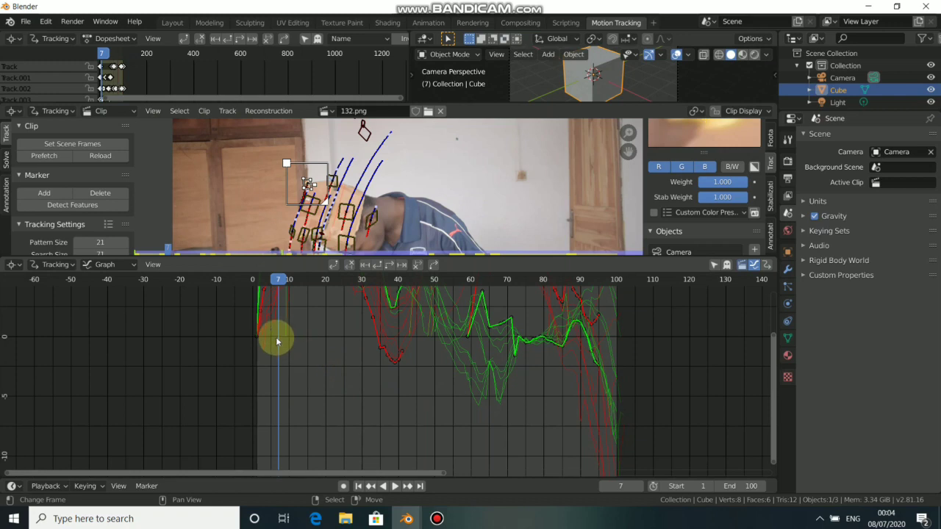
left_click(263, 351)
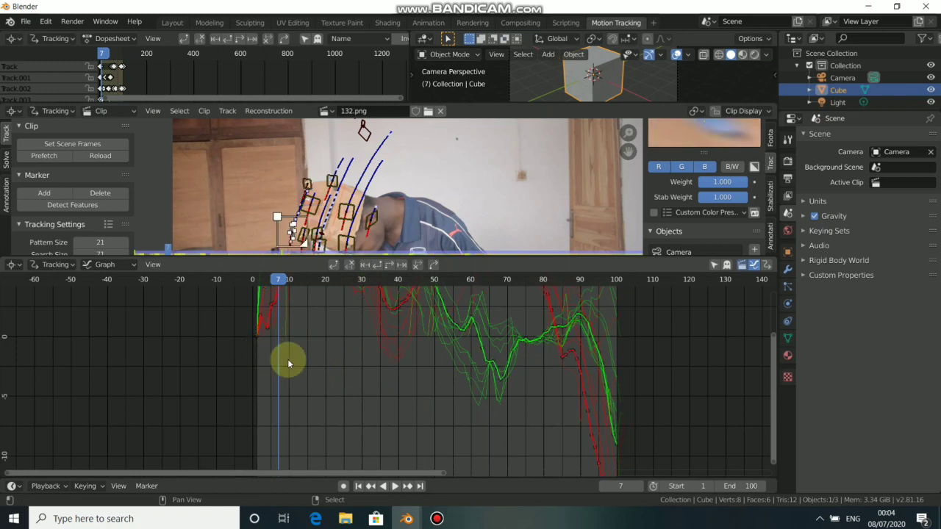
left_click(580, 419)
left_click(596, 406)
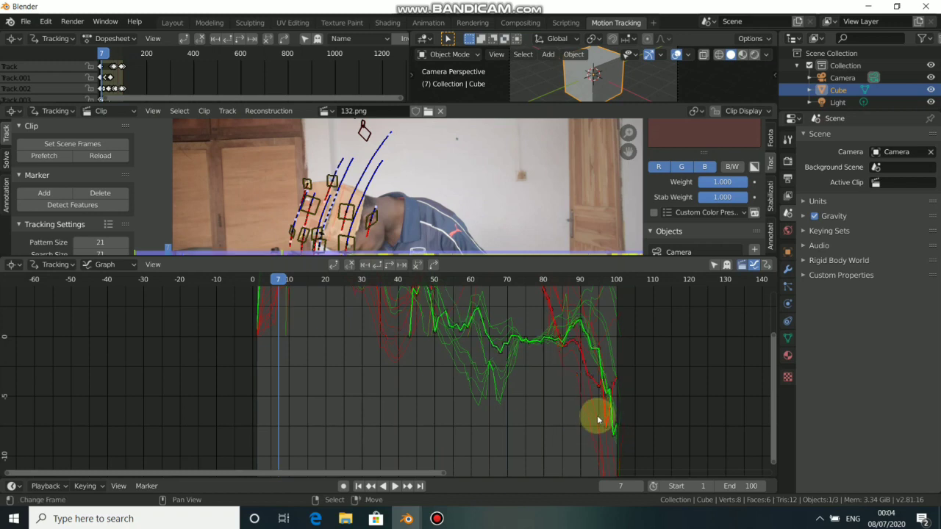
left_click(610, 430)
left_click(611, 428)
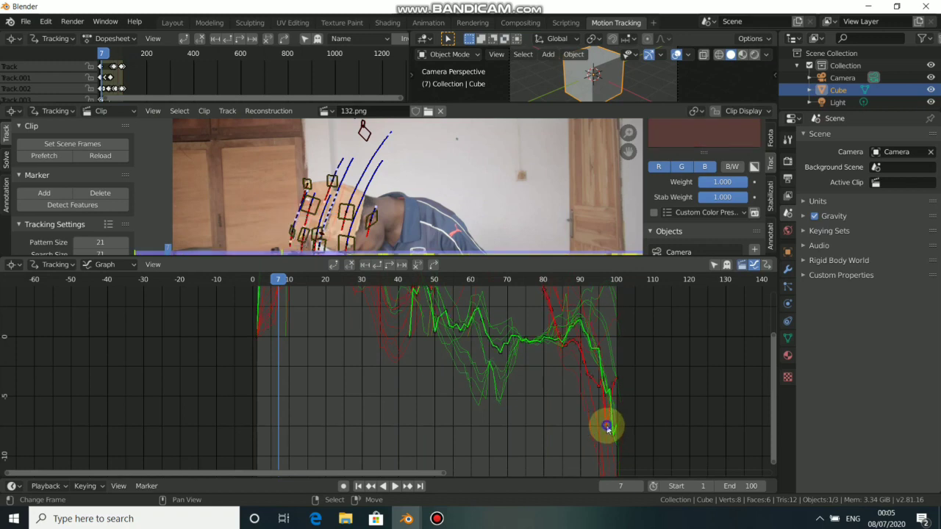
left_click(572, 409)
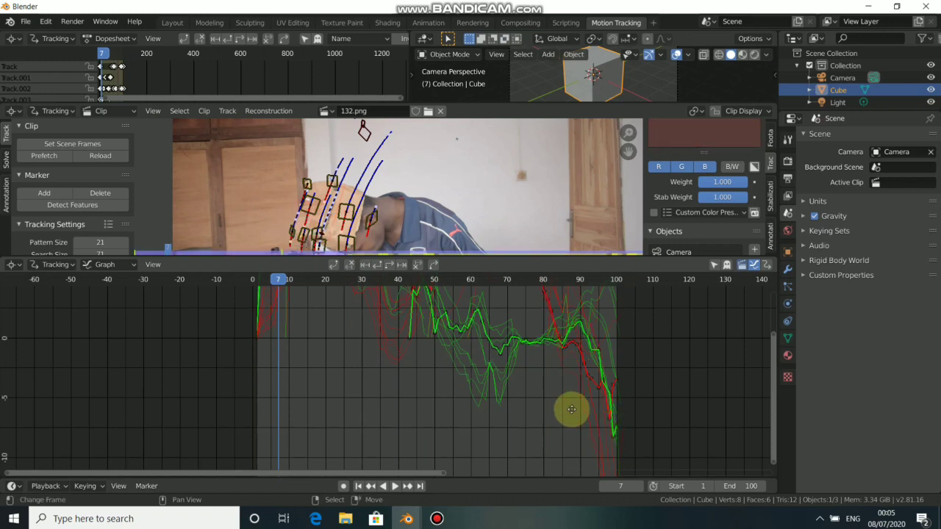
Check the track curves around frames 85 to 87 for remaining spikes, selecting several tracks in turn.
left_click(574, 356)
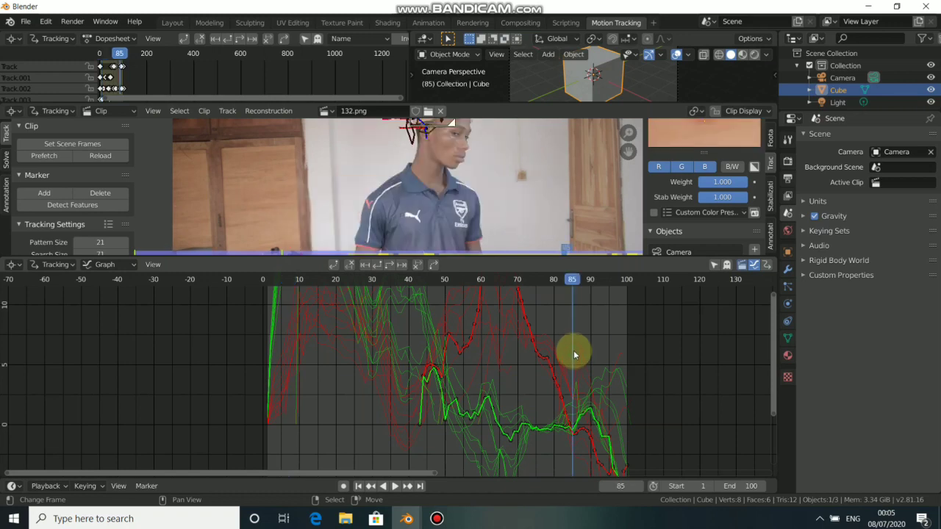
left_click(577, 353)
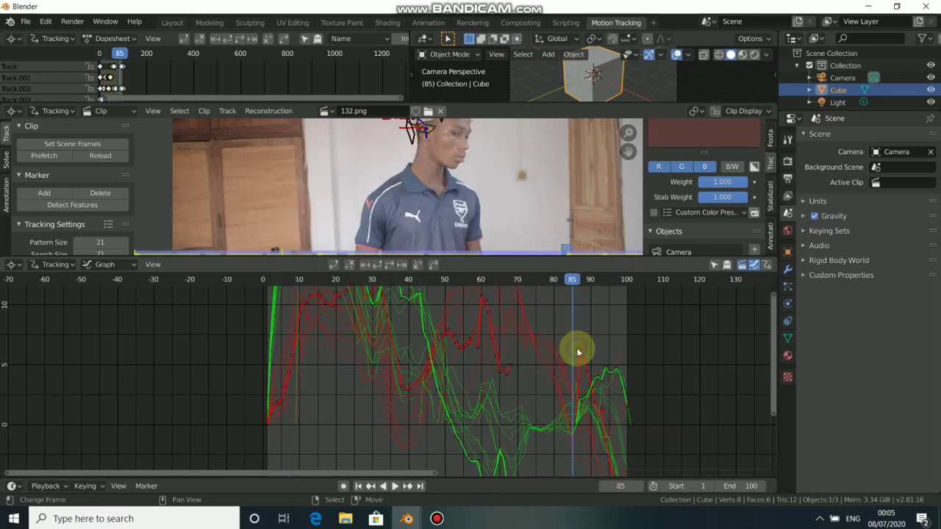
left_click(581, 396)
left_click(577, 389)
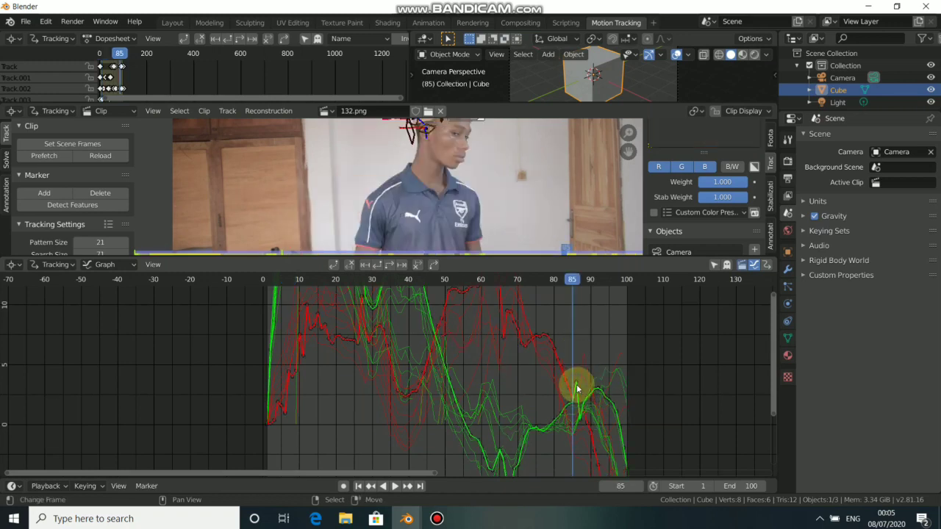
right_click(503, 300)
scroll(503, 300, "up", 2)
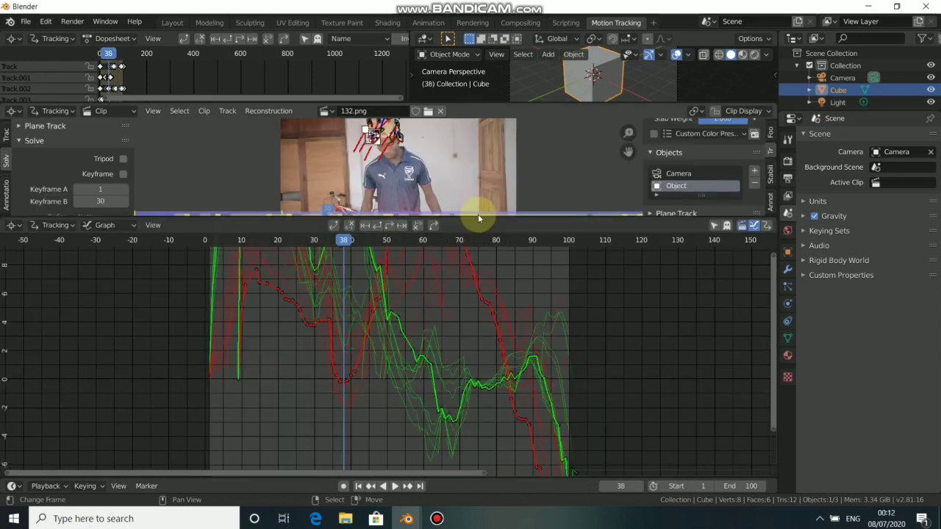
Go to frame 68 and enlarge the clip view until the whole footage image fits in it.
left_click(478, 215)
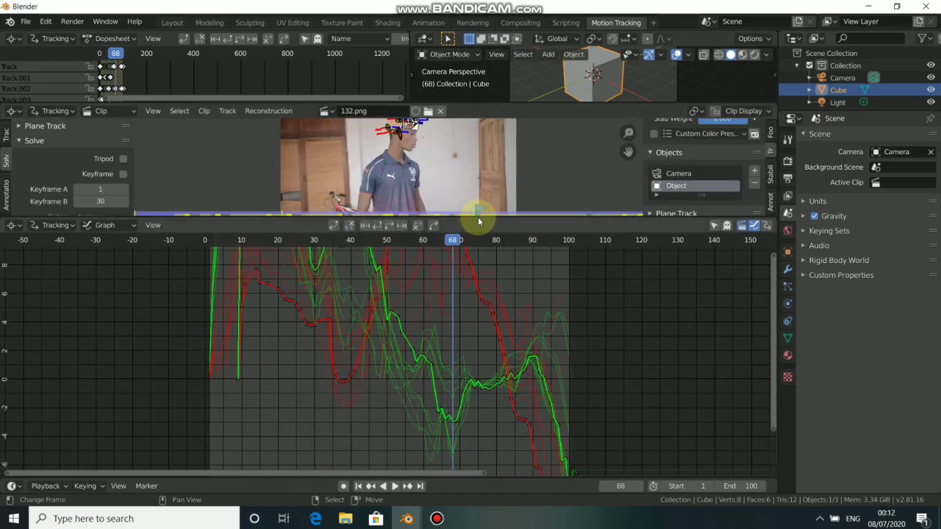
left_click_drag(479, 215, 485, 401)
scroll(467, 242, "up", 3)
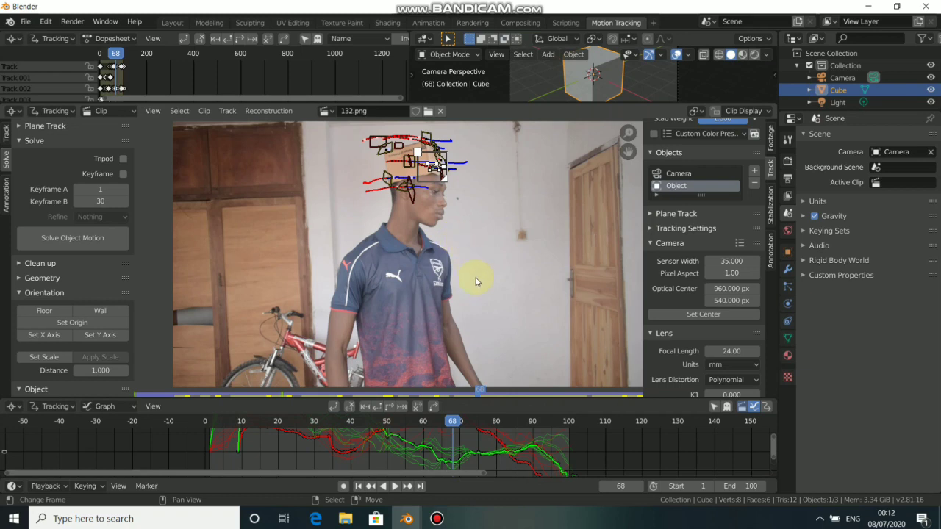
scroll(441, 278, "down", 2)
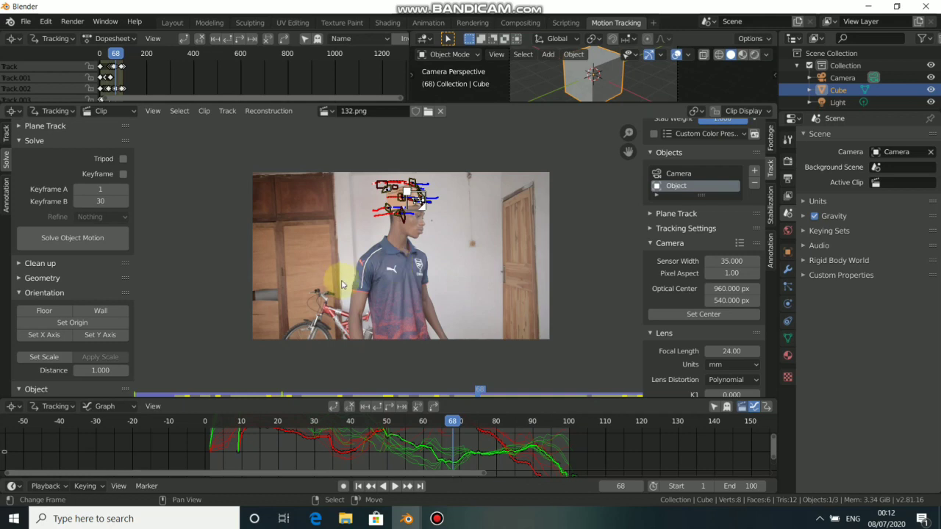
Set the tracking camera's sensor width to 23.5 and its focal length to 18 mm.
left_click(671, 244)
left_click(671, 244)
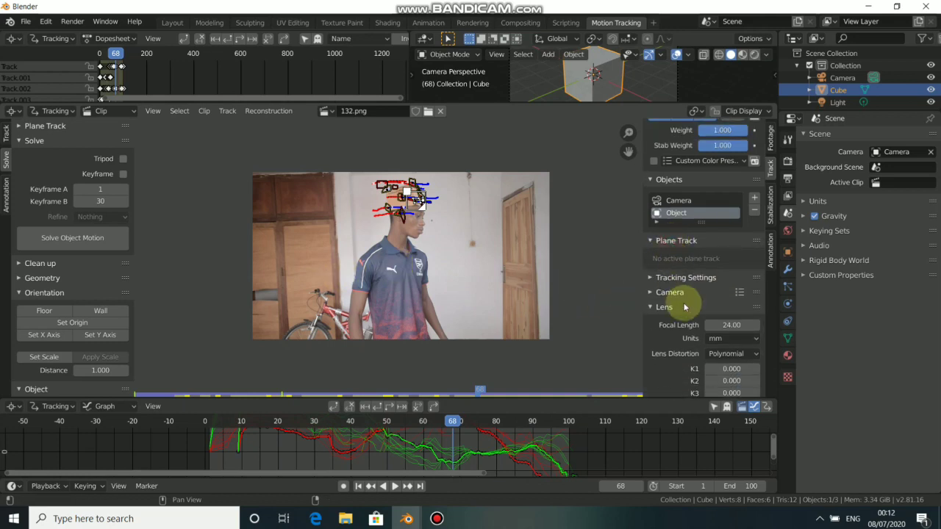
left_click(665, 292)
scroll(702, 321, "down", 1)
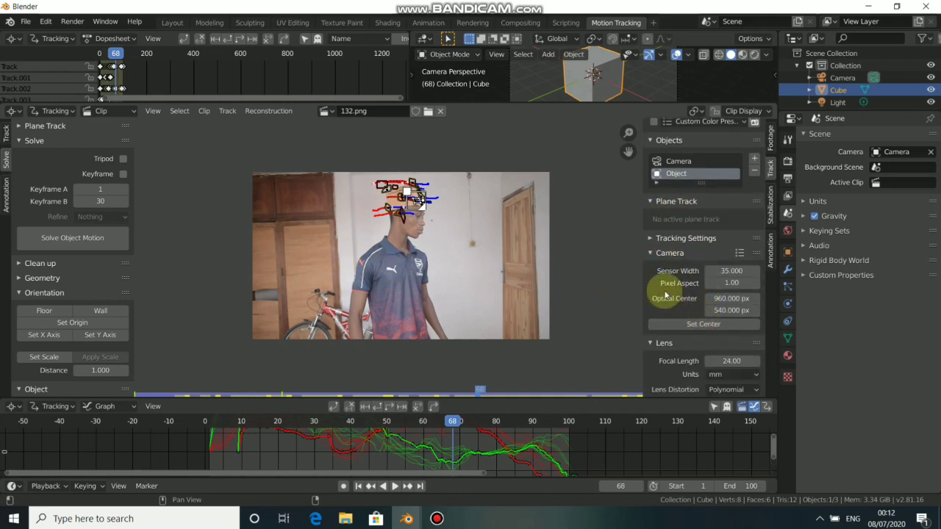
left_click(732, 271)
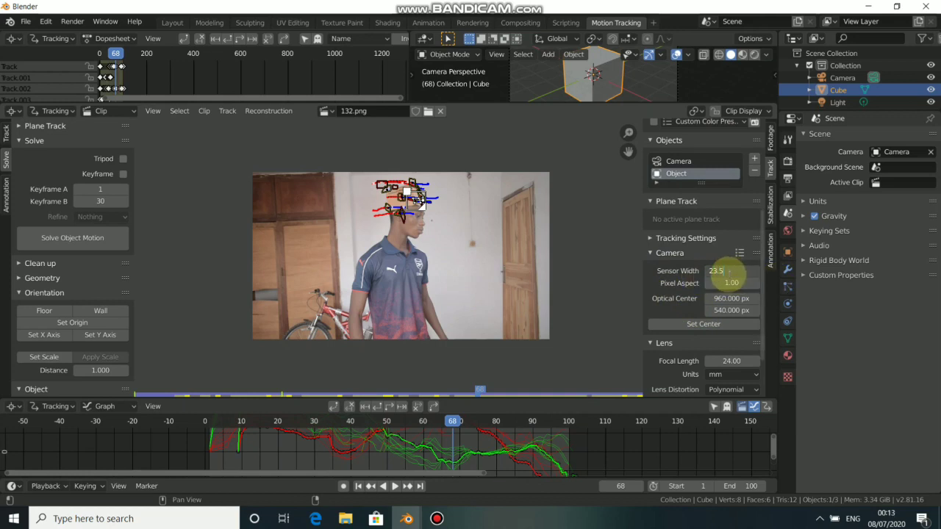
key("Return")
scroll(724, 285, "down", 2)
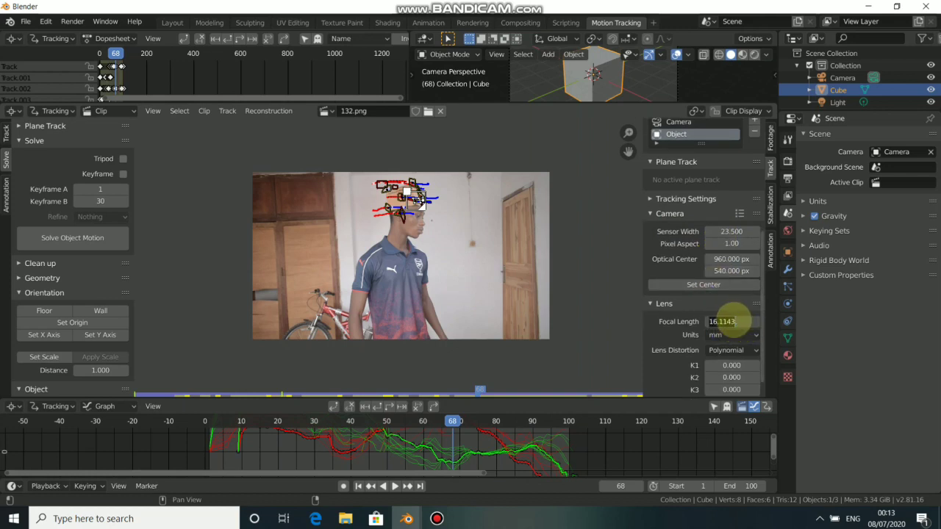
key("Return")
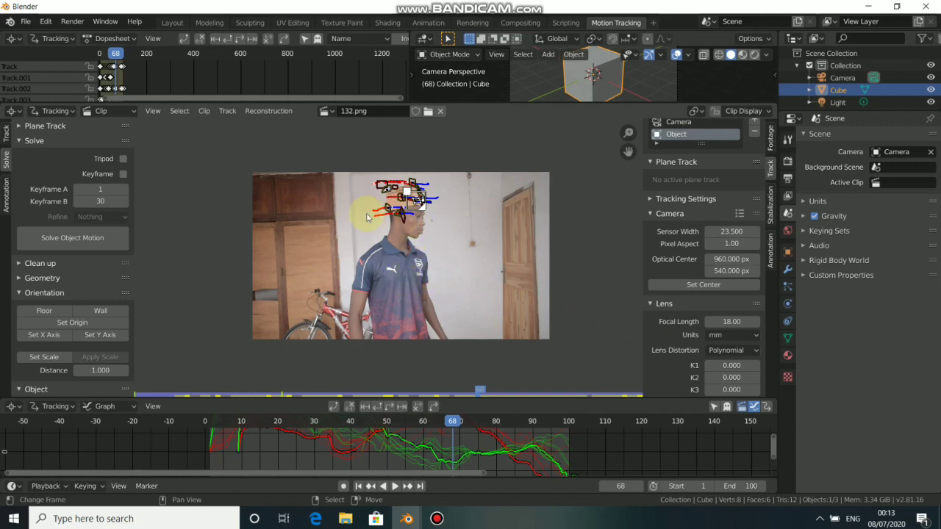
Enable automatic keyframe selection and solve the object motion.
left_click(124, 175)
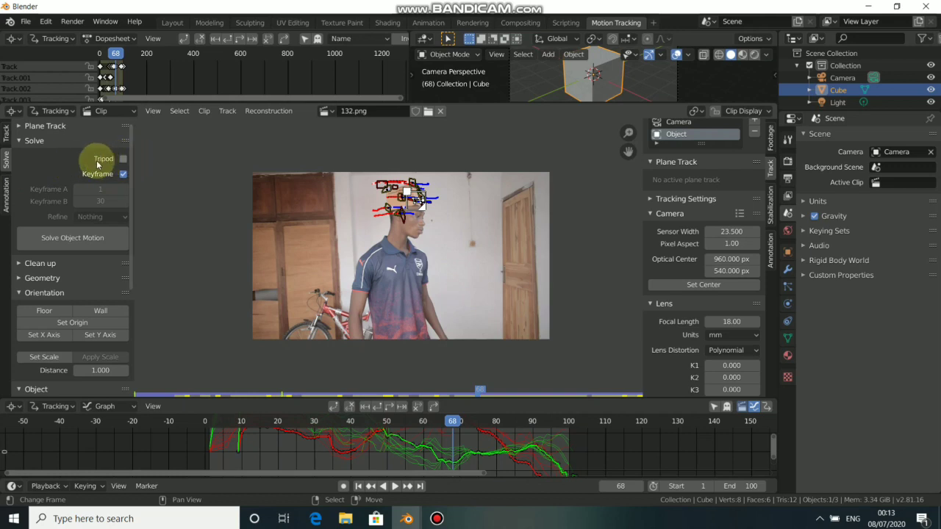
left_click(79, 240)
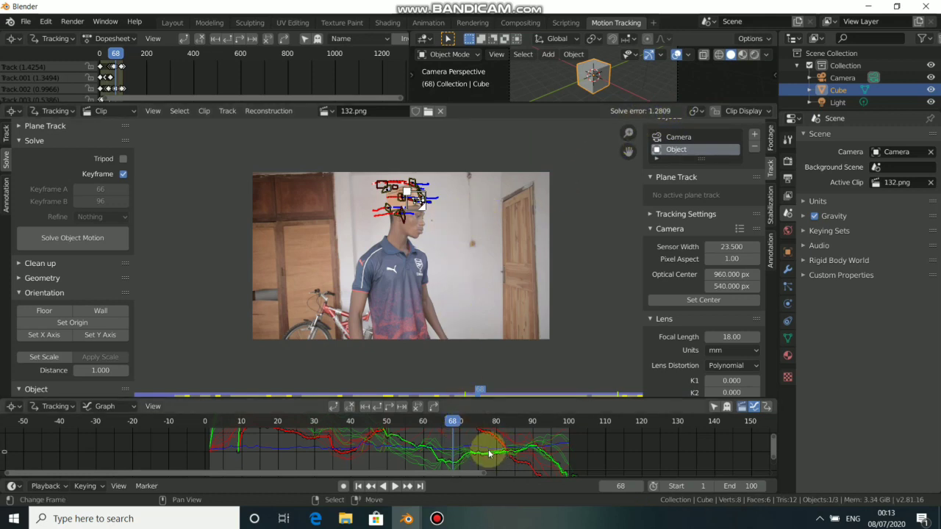
Go to frame 60 and fit the whole footage image with the box markers in the clip view.
scroll(463, 456, "up", 2)
scroll(458, 457, "up", 2)
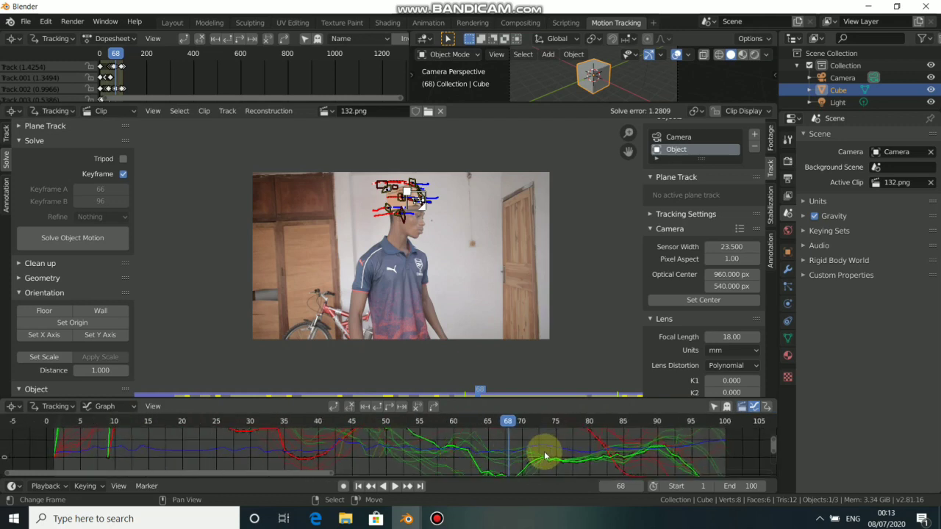
left_click_drag(479, 415, 542, 435)
left_click_drag(600, 440, 419, 435)
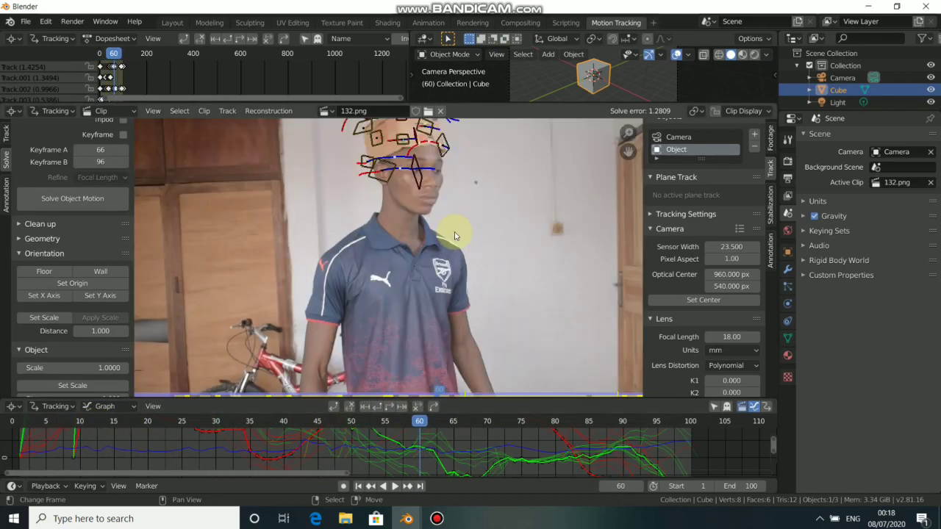
scroll(454, 235, "down", 1)
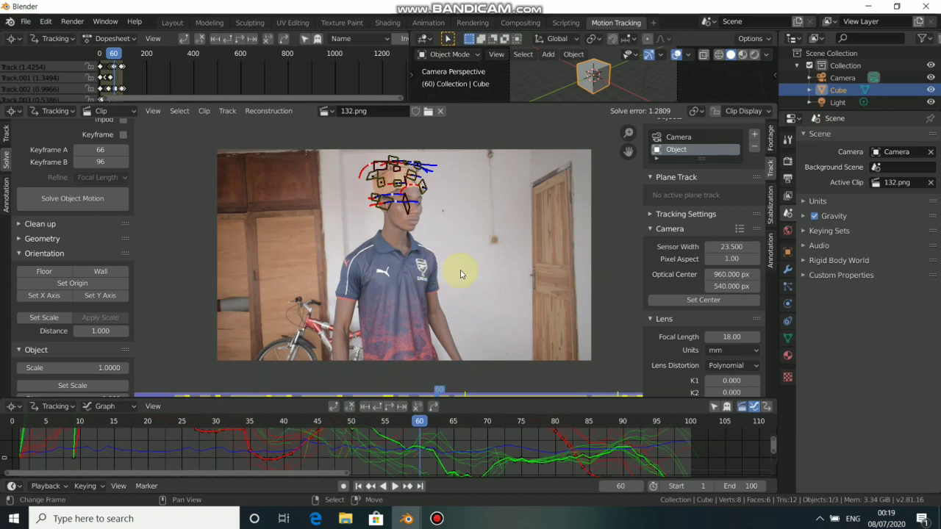
Set the tracked clip as the background of the scene camera's view.
scroll(53, 300, "down", 3)
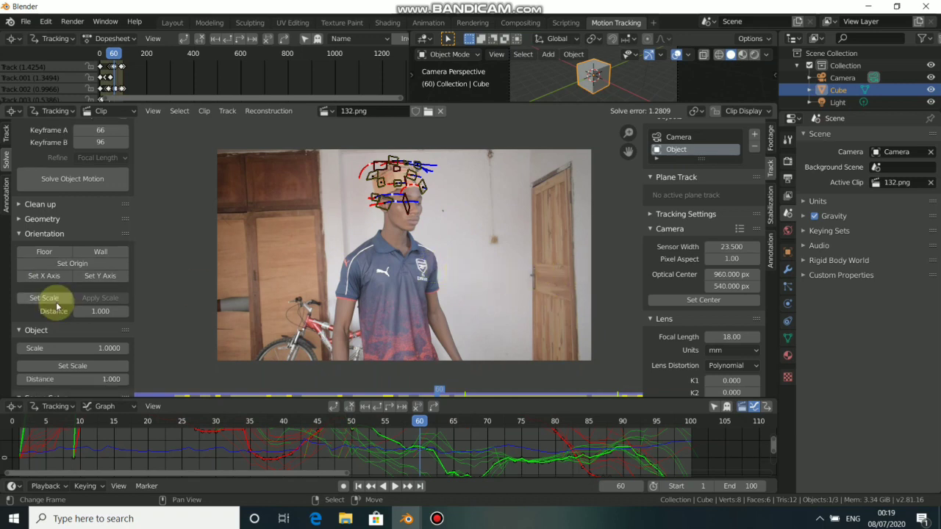
scroll(56, 303, "down", 2)
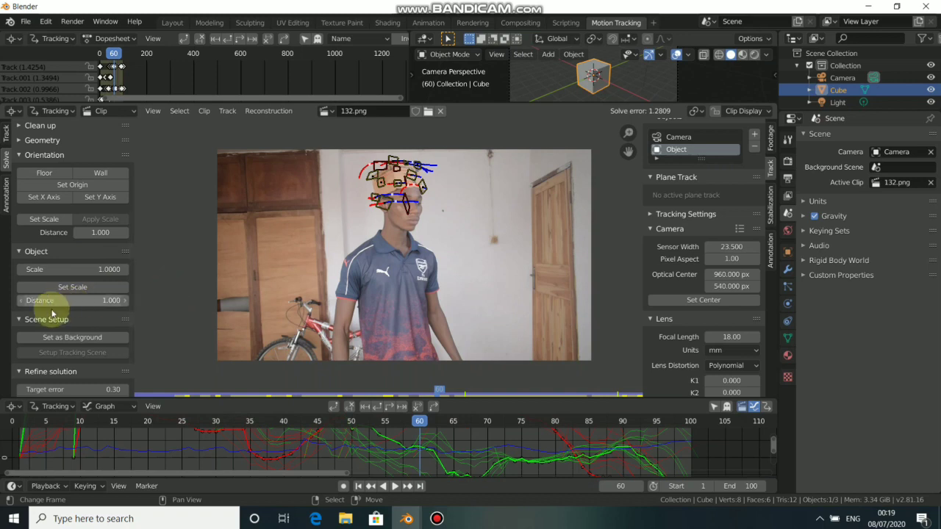
left_click(86, 339)
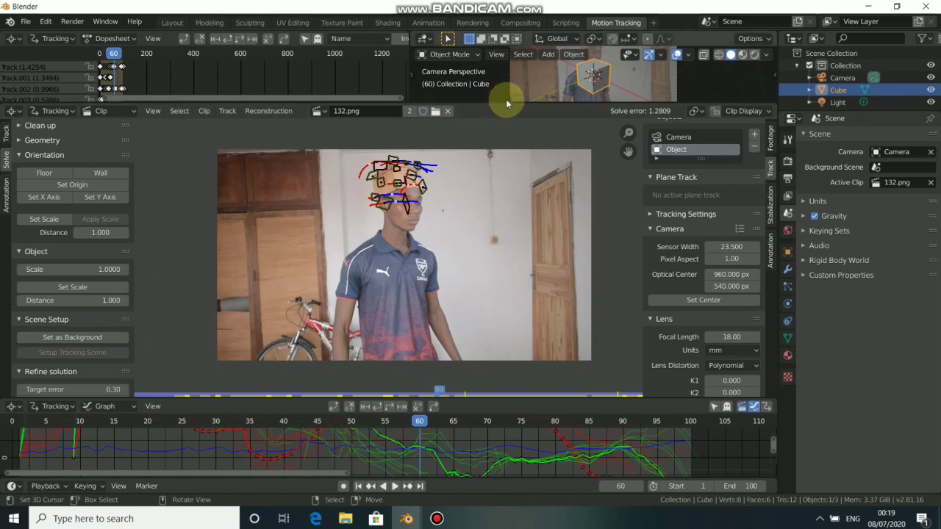
Enlarge the 3D viewport until the full camera view with the cube and background footage fits.
left_click_drag(506, 103, 515, 182)
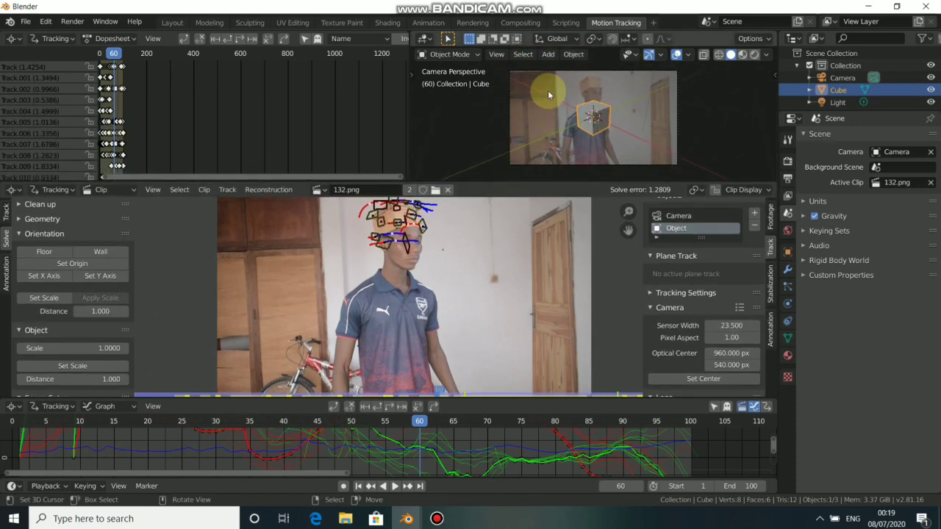
mouse_move(409, 131)
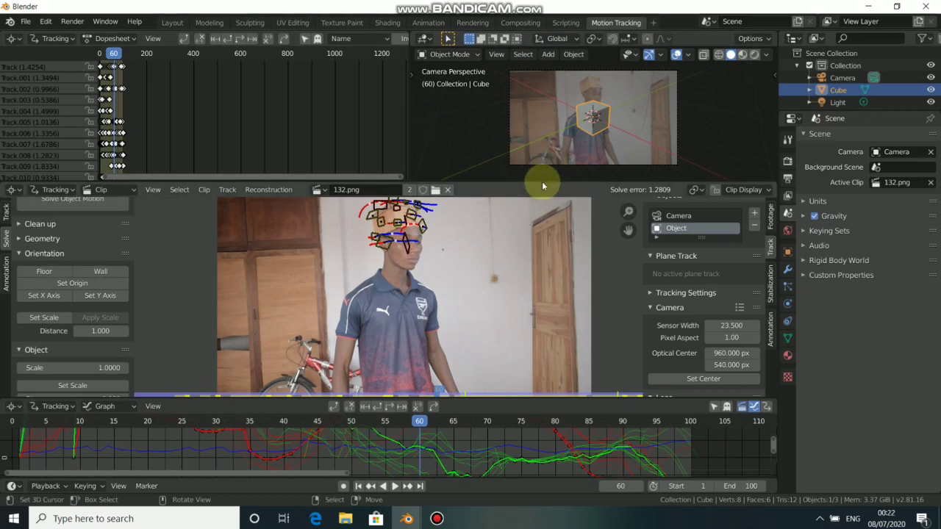
left_click_drag(542, 182, 478, 208)
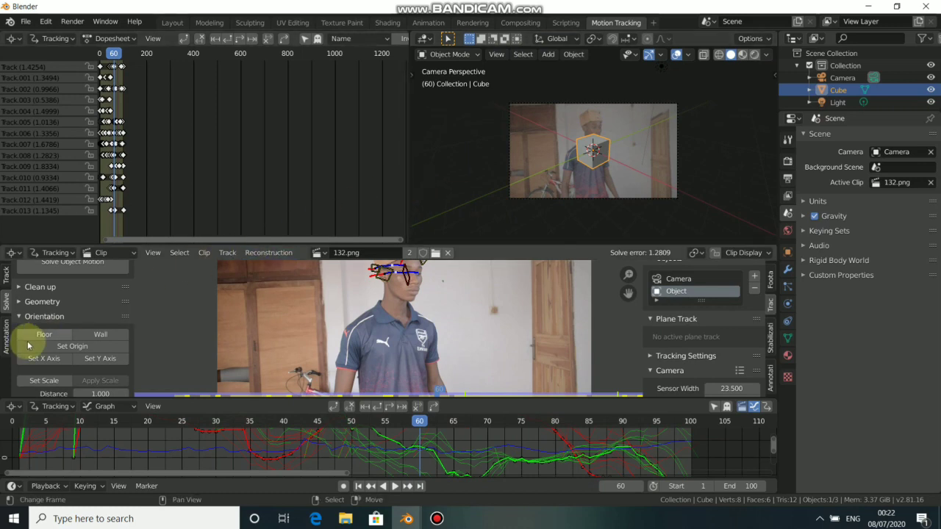
Rotate the scene camera about global Z to view the cube nearly front-on, and move the camera about 7.5 m to reframe the cube.
scroll(69, 311, "up", 1)
scroll(66, 317, "down", 1)
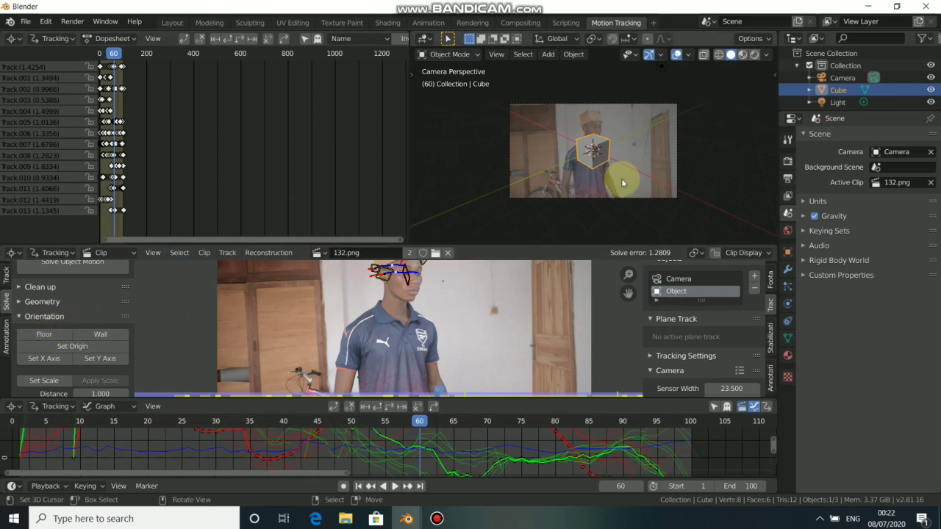
left_click(614, 105)
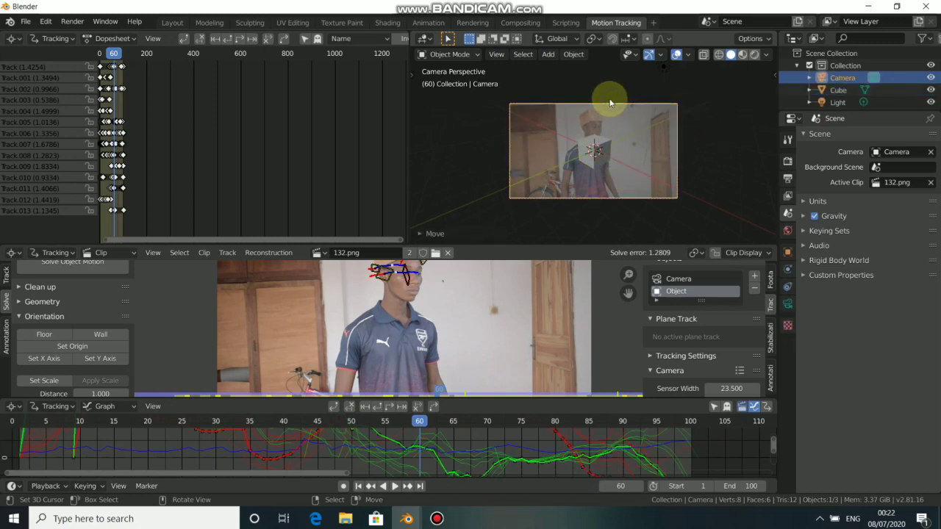
left_click(598, 143)
left_click(605, 105)
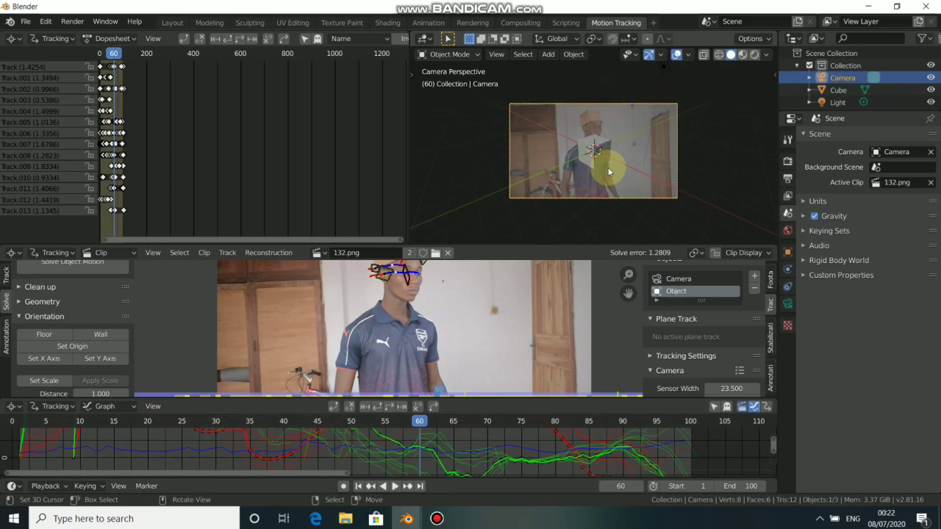
key("r")
key("z")
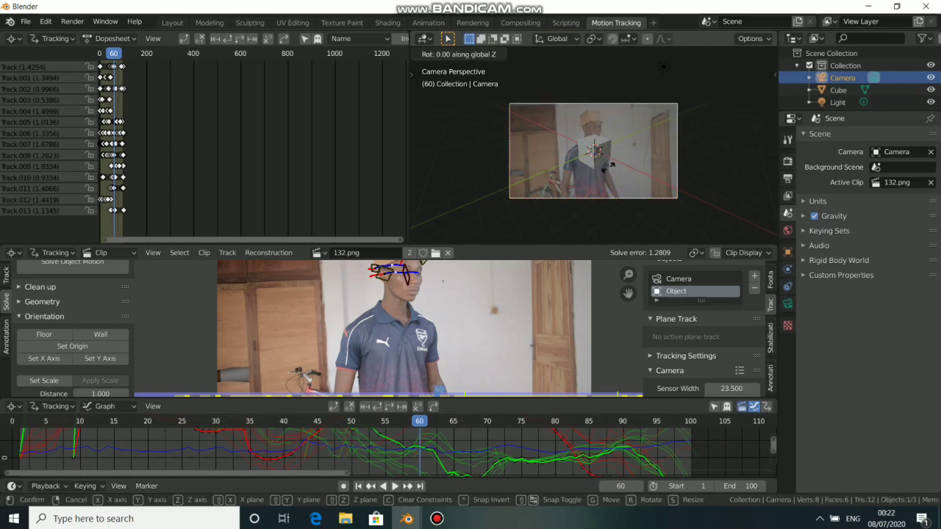
left_click(556, 207)
key("g")
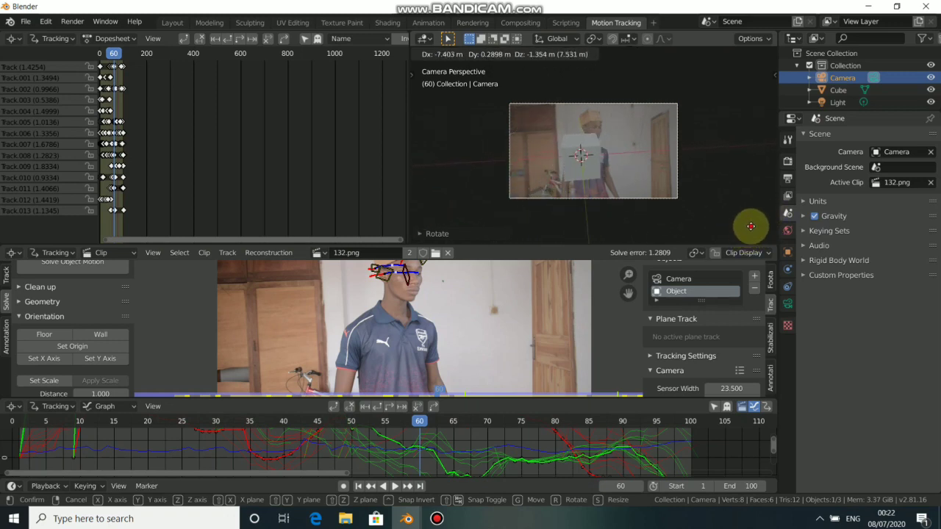
left_click(748, 224)
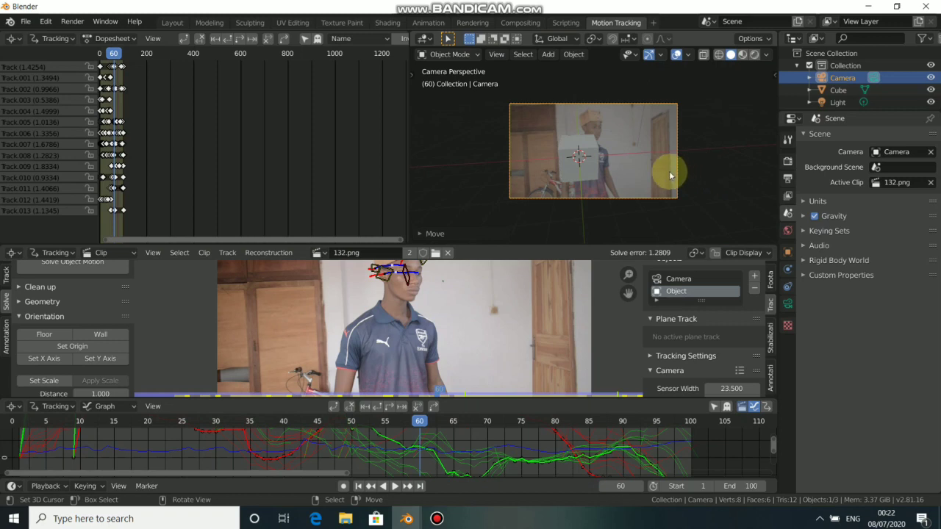
Tilt the camera about global X and move it so the cube faces straight on over the man's torso.
key("r")
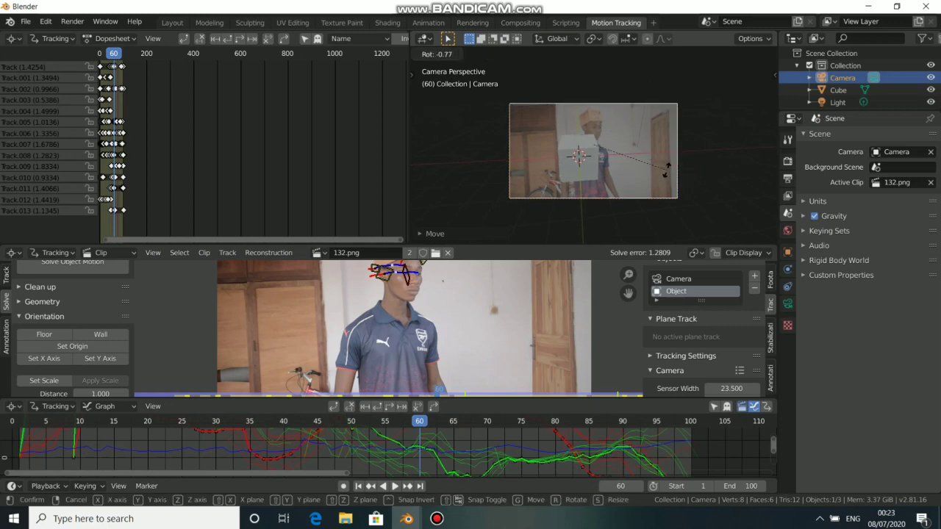
key("x")
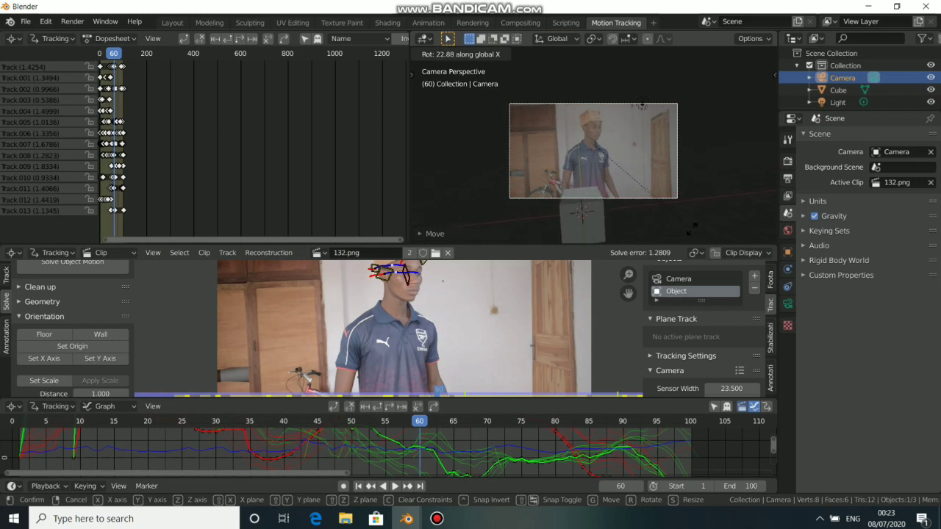
left_click(699, 52)
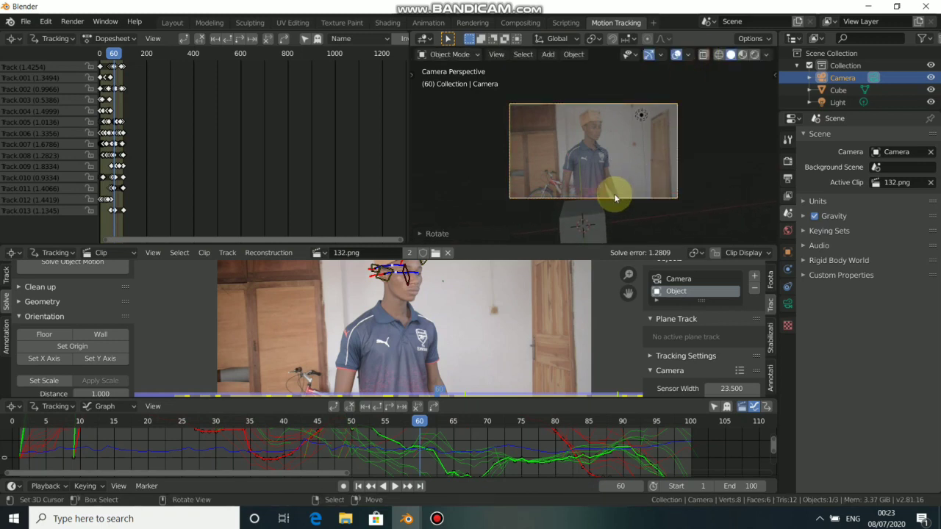
key("g")
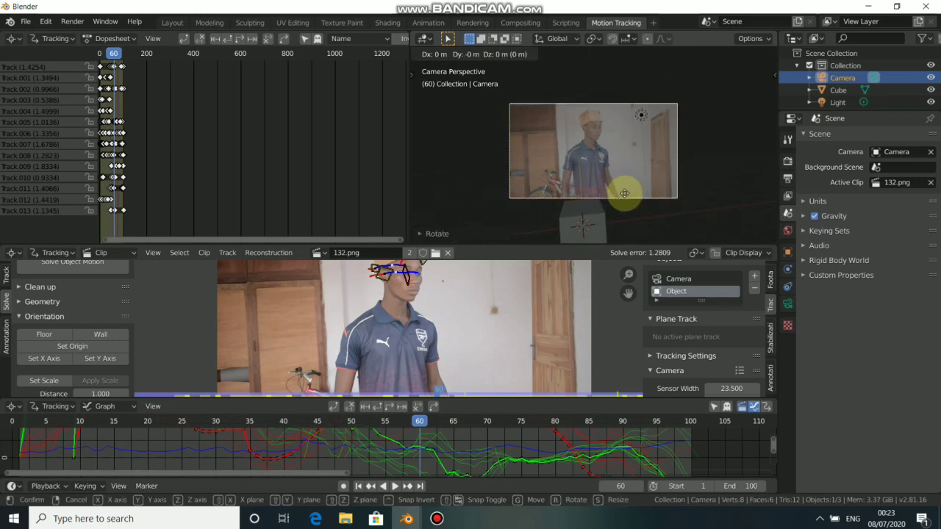
left_click(602, 79)
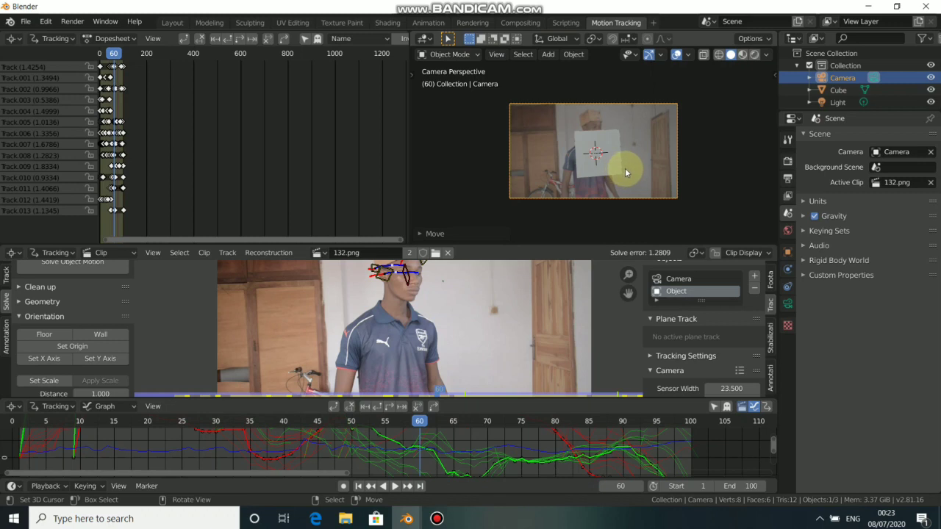
Rotate the camera about -4 degrees around global Y to level the cube in the frame.
key("r")
key("y")
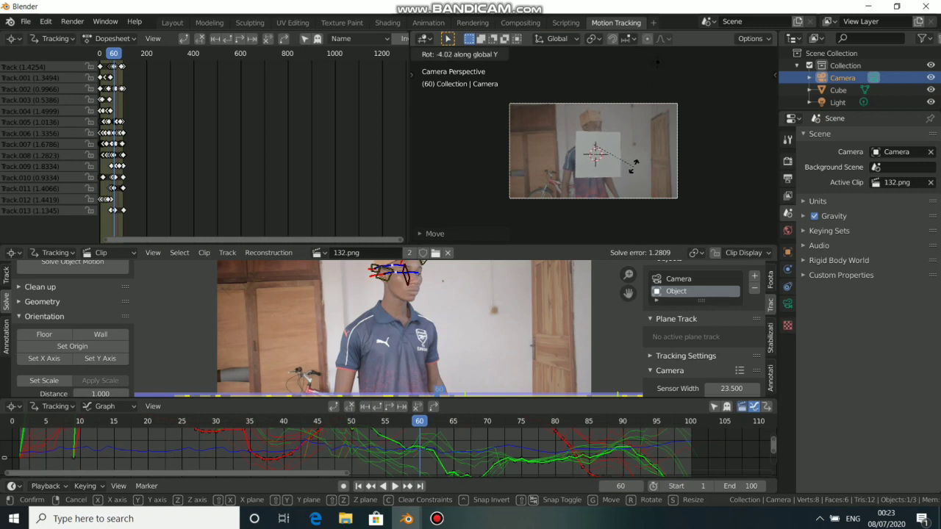
left_click(635, 169)
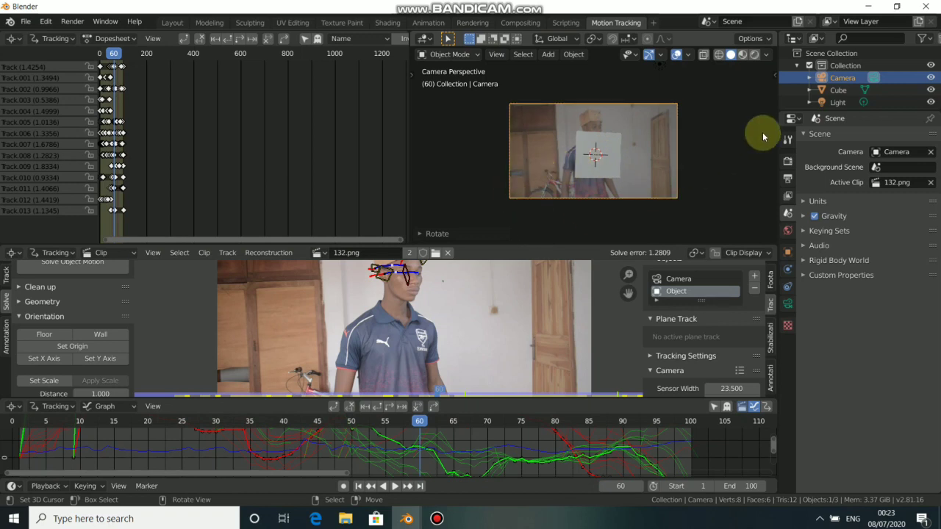
Leave the camera view, activate the Move tool and select the cube.
left_click(599, 142)
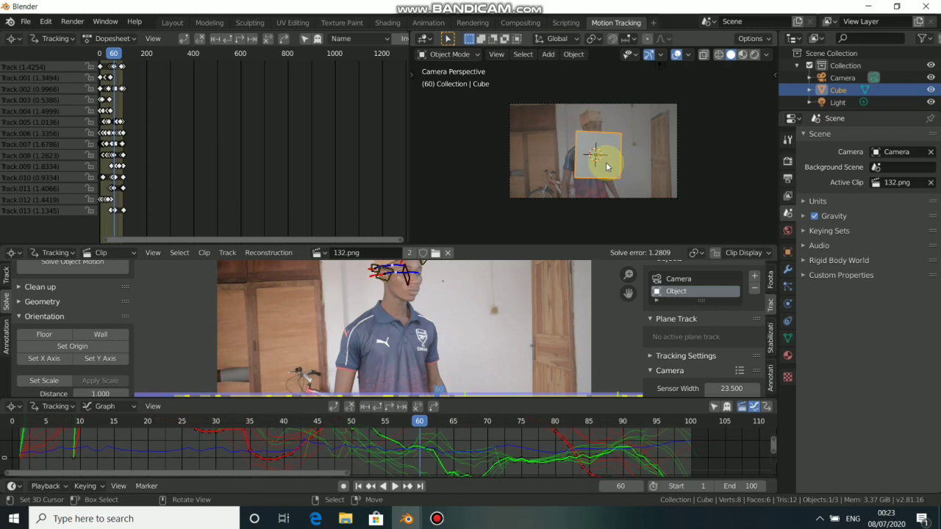
key("KP_0")
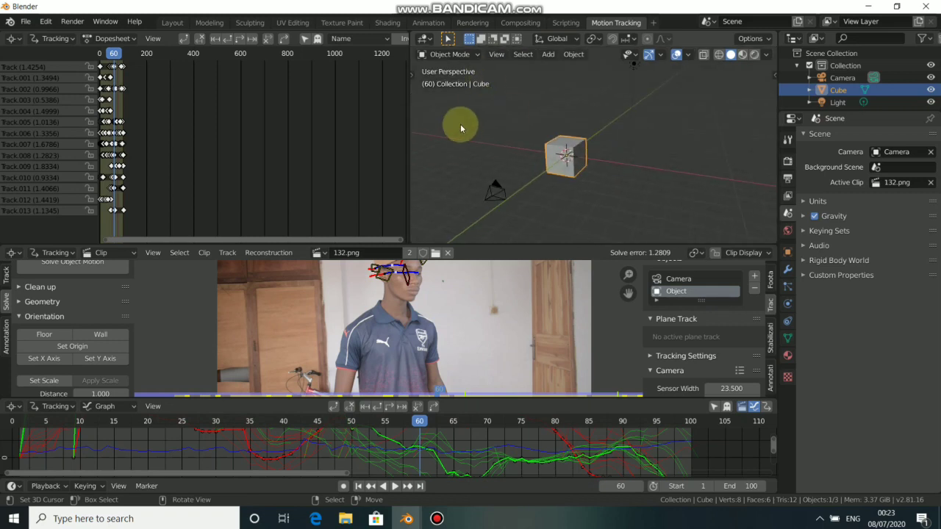
key("t")
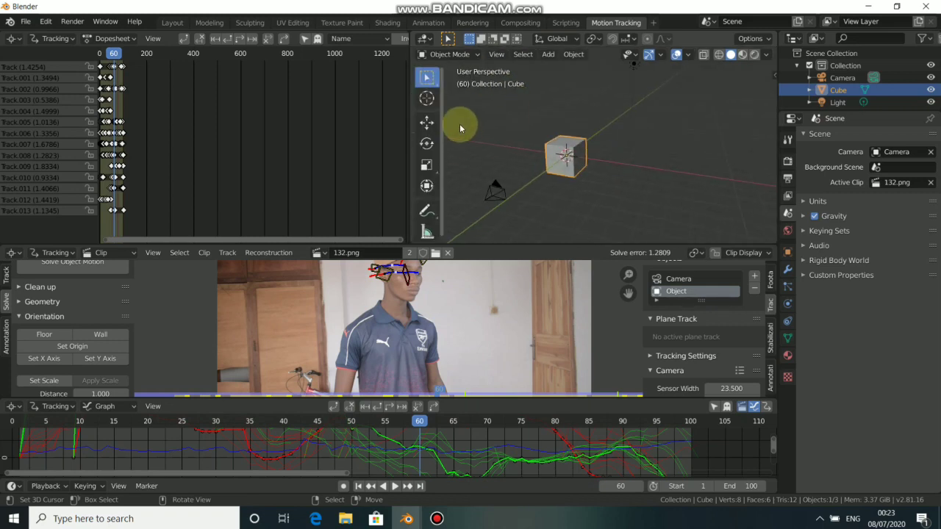
left_click(441, 125)
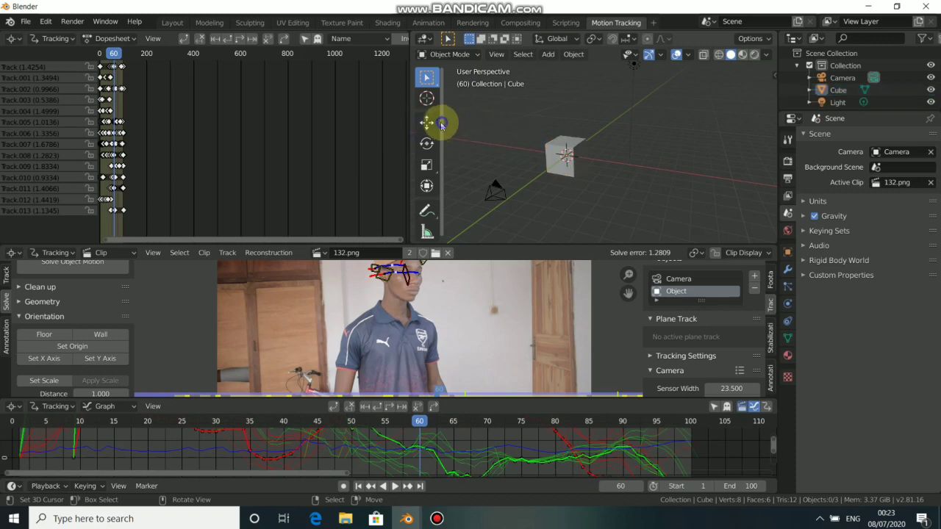
left_click(426, 122)
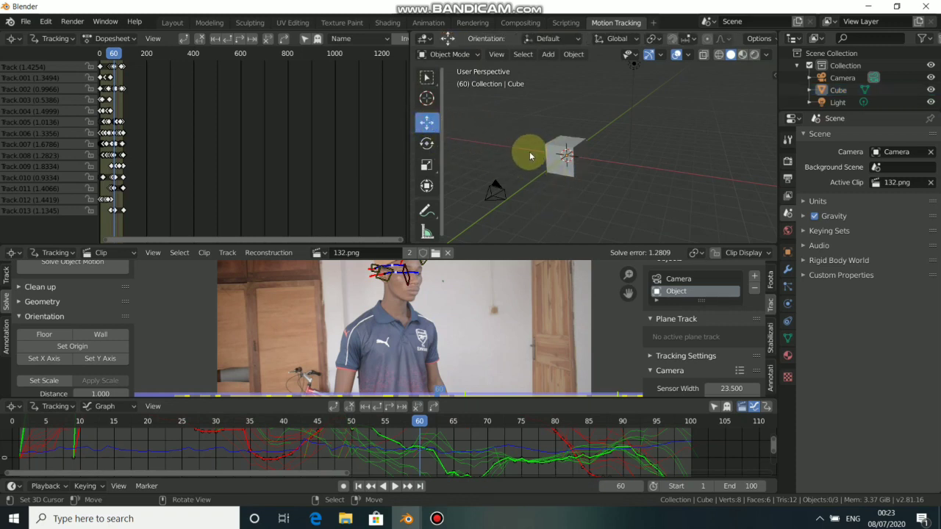
left_click(558, 151)
middle_click_drag(581, 205, 611, 166)
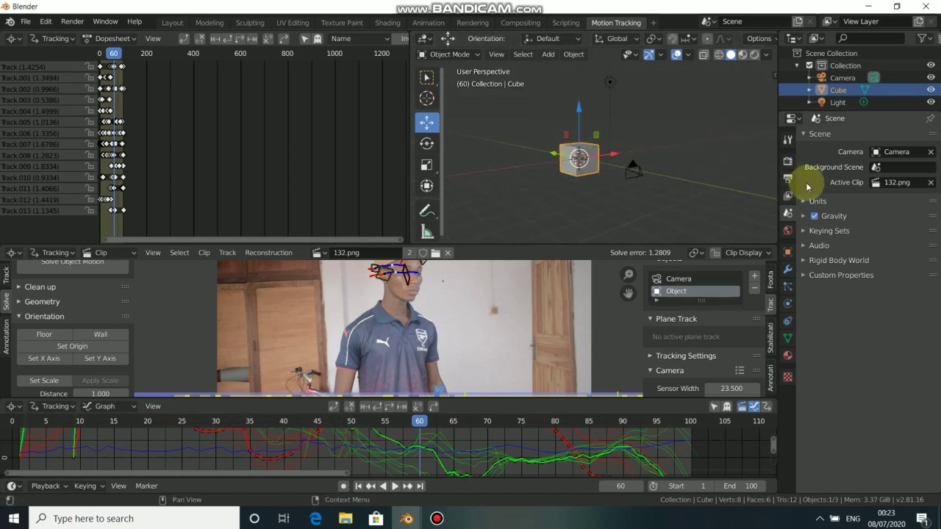
Add an Object Solver constraint to the cube with Object as its tracked object and Camera as its camera.
left_click(787, 321)
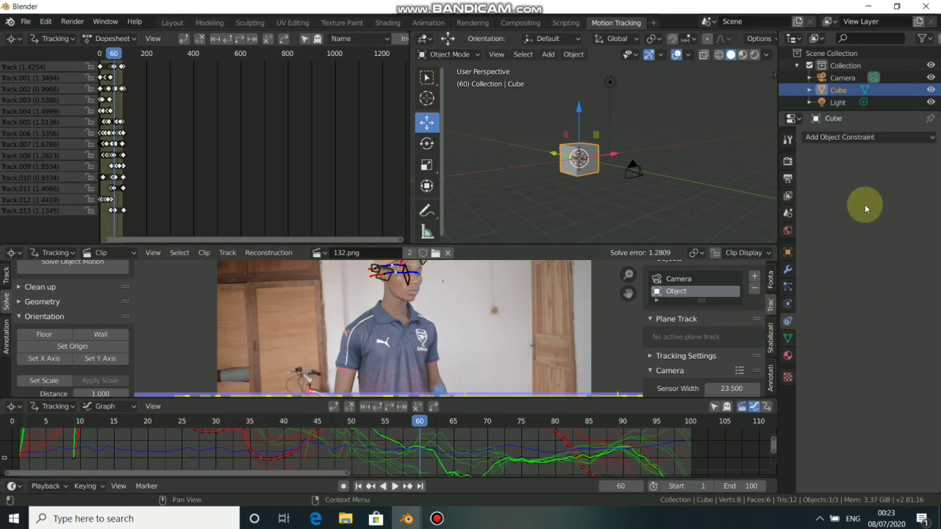
left_click(838, 137)
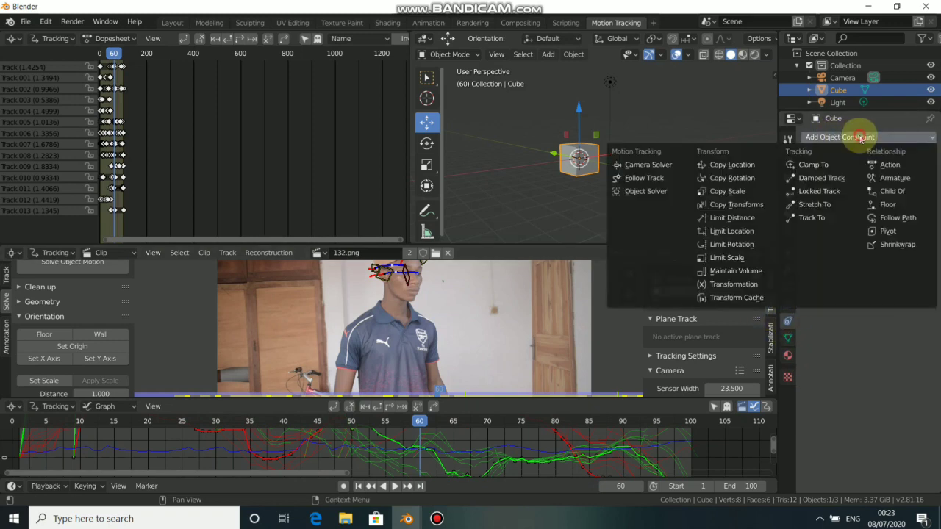
left_click(650, 192)
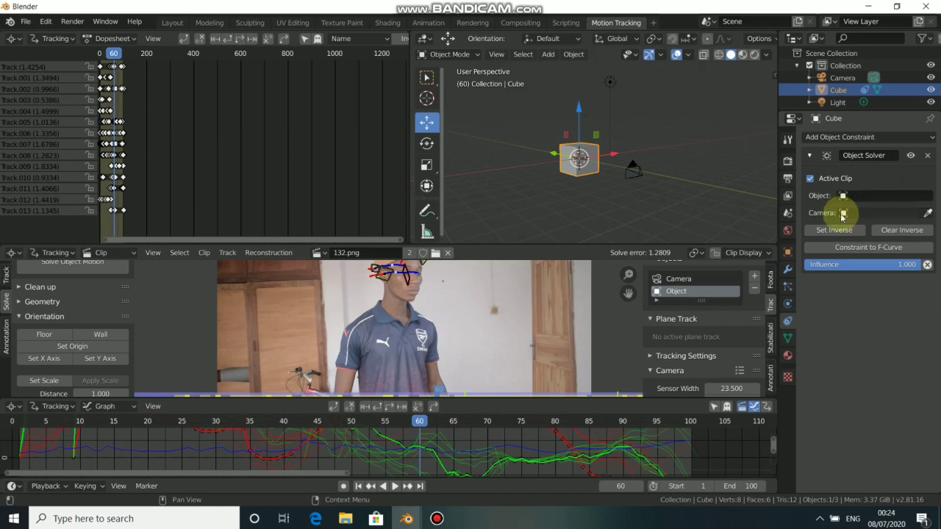
left_click(882, 197)
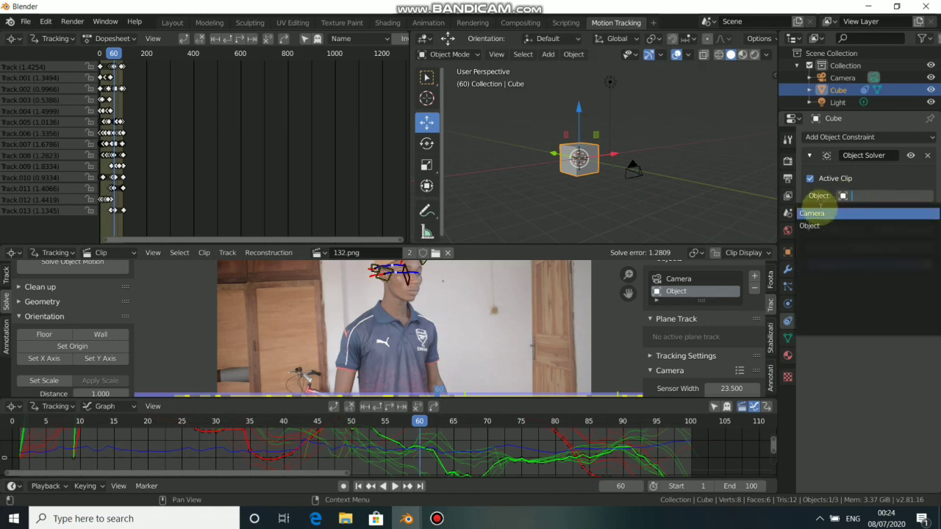
left_click(814, 226)
left_click(867, 213)
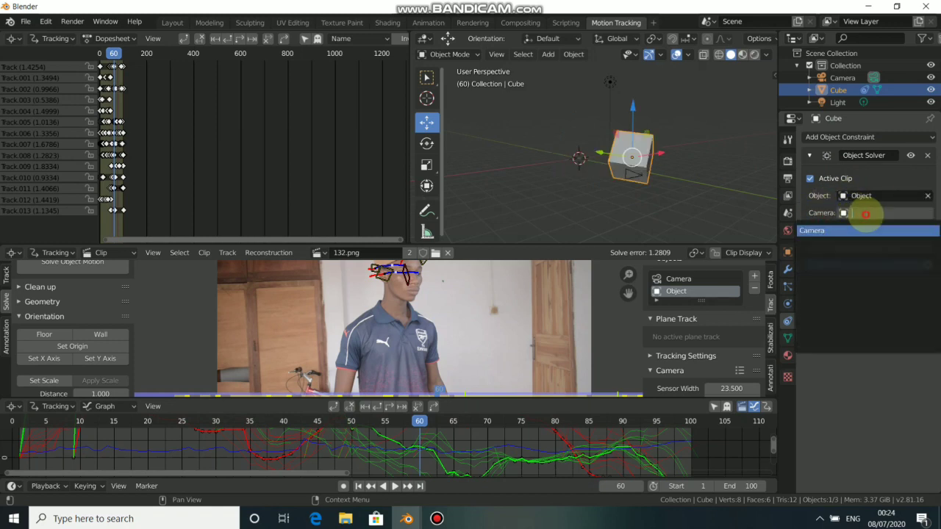
left_click(842, 230)
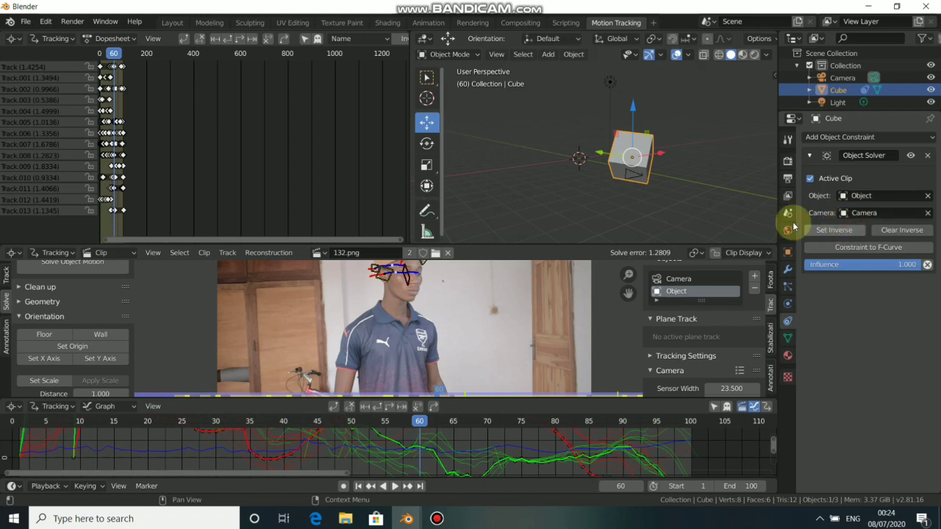
Select the scene camera and add a Camera Solver constraint that uses the active clip.
scroll(694, 204, "down", 2)
middle_click_drag(694, 205, 604, 224)
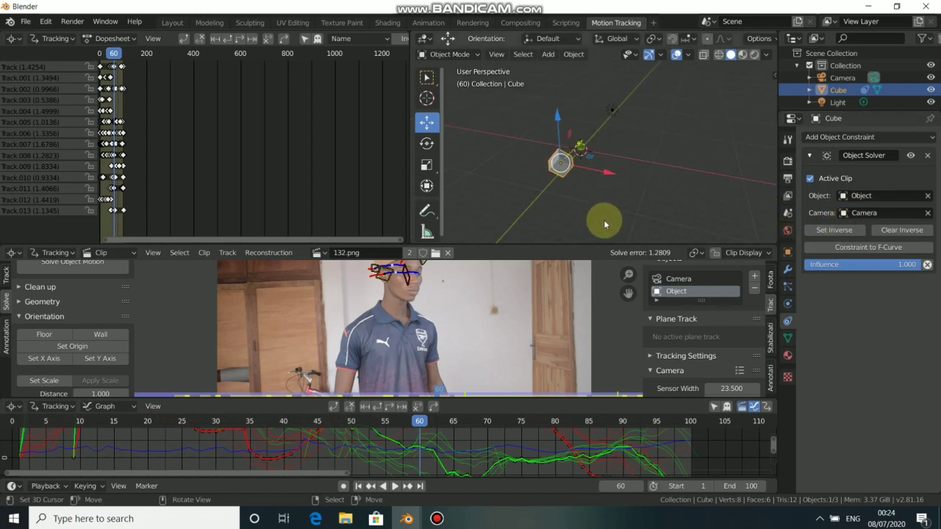
key("KP_0")
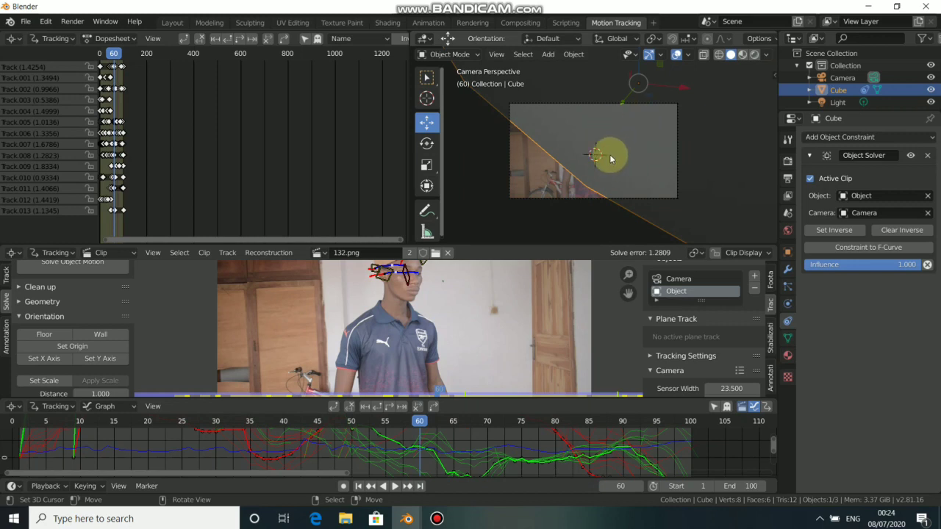
scroll(605, 157, "down", 4)
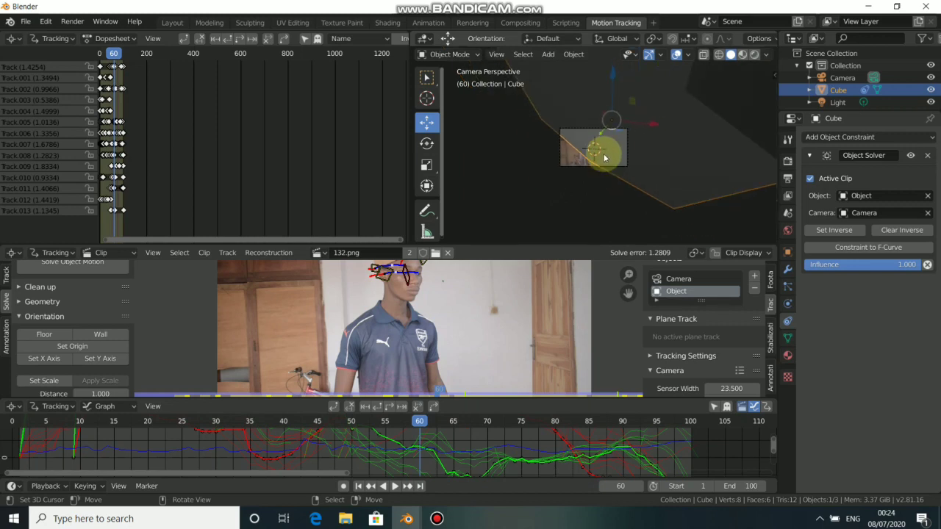
middle_click_drag(664, 121, 633, 155)
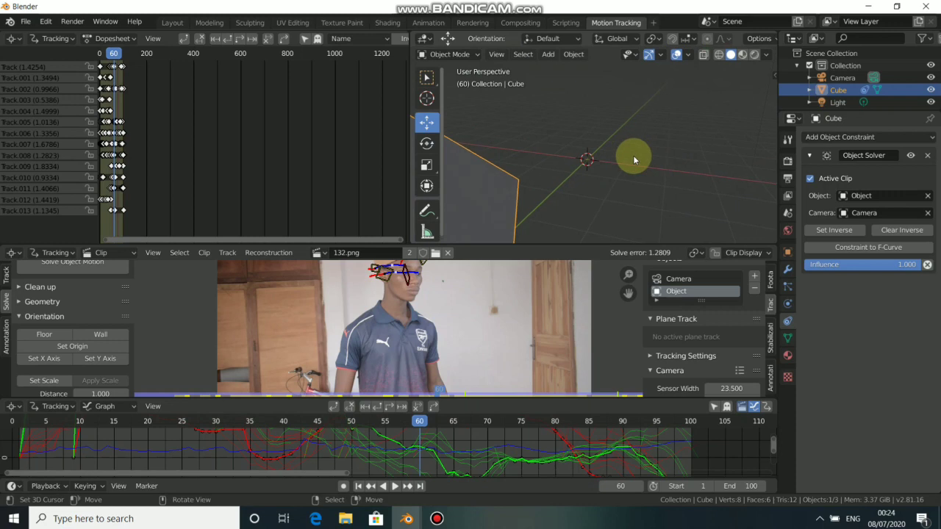
key("KP_0")
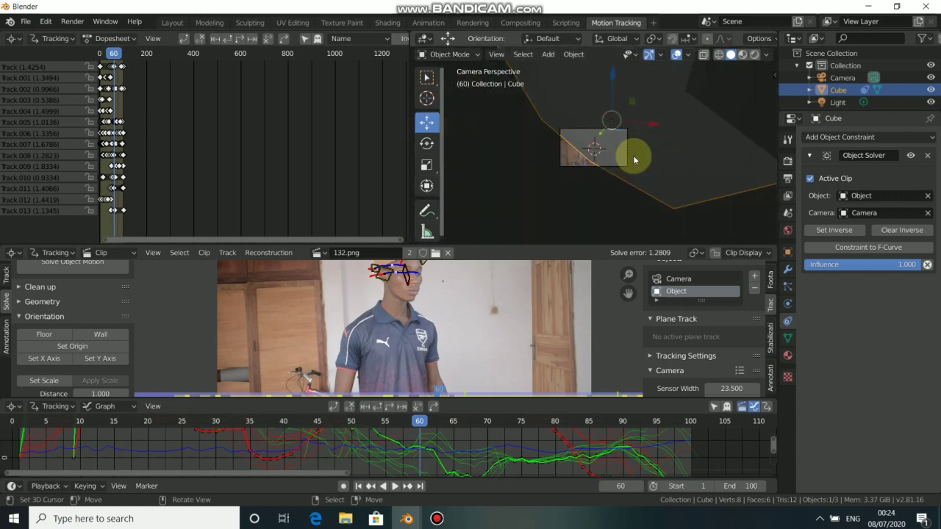
left_click_drag(577, 160, 567, 175)
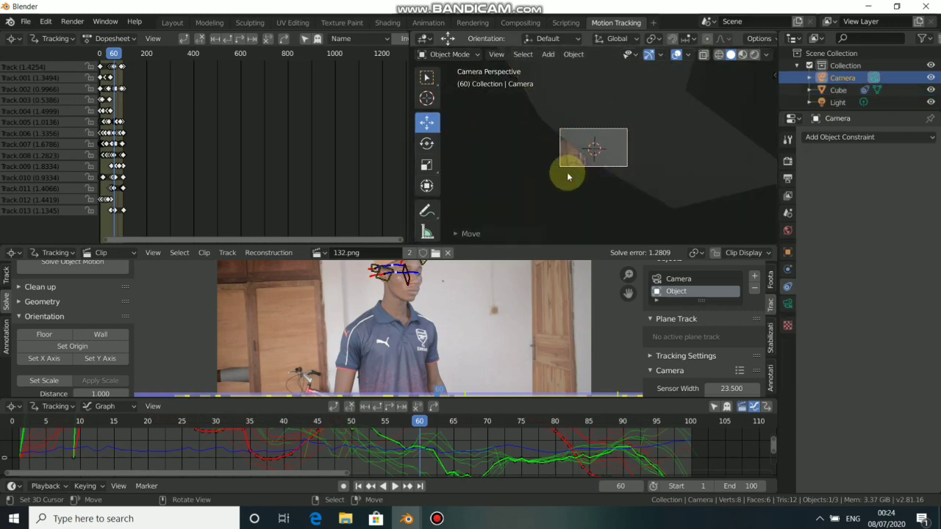
left_click(841, 130)
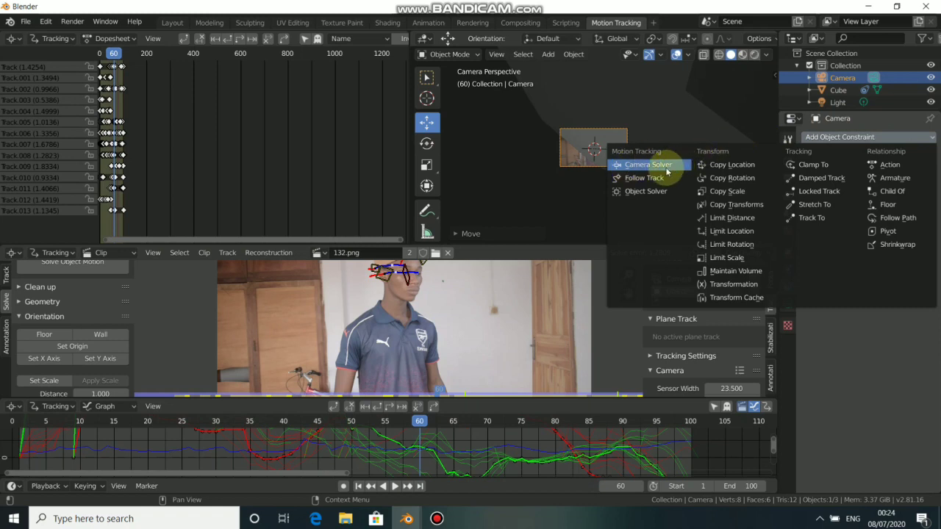
left_click(665, 168)
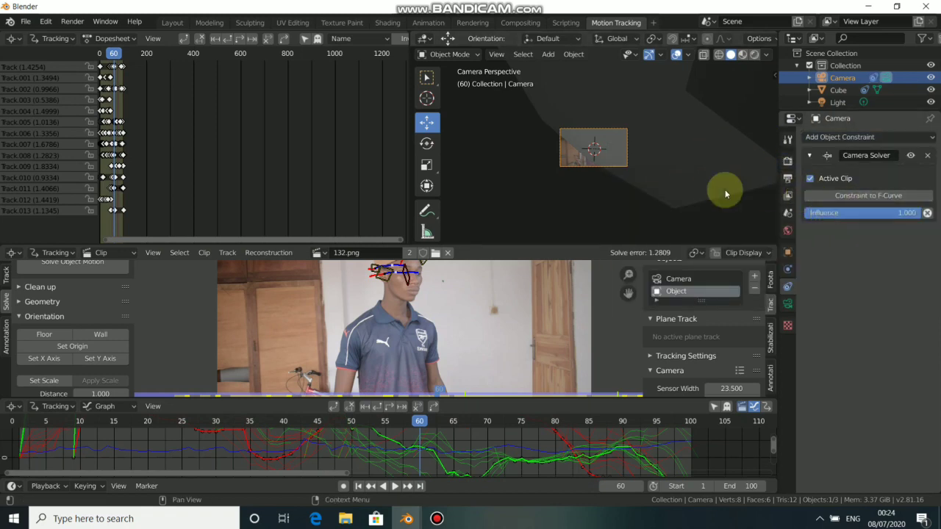
scroll(548, 189, "up", 6)
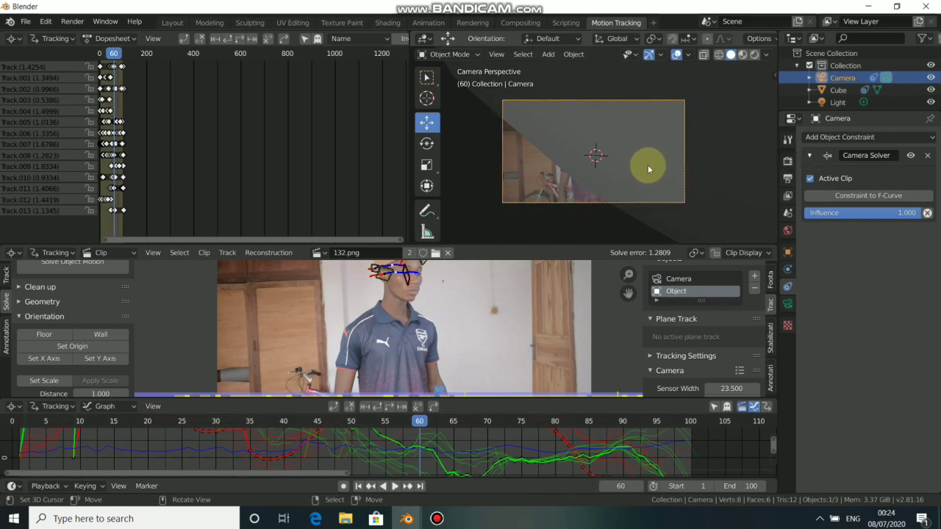
middle_click_drag(648, 164, 506, 156)
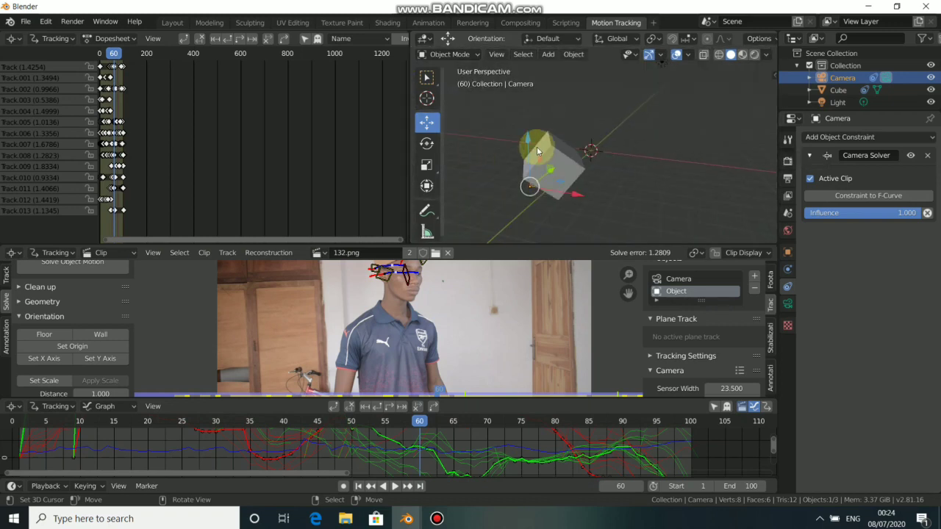
Set the tracked object's scale in the solve settings to 5.32 to spread its tracking points away from the camera.
middle_click_drag(572, 130, 541, 151)
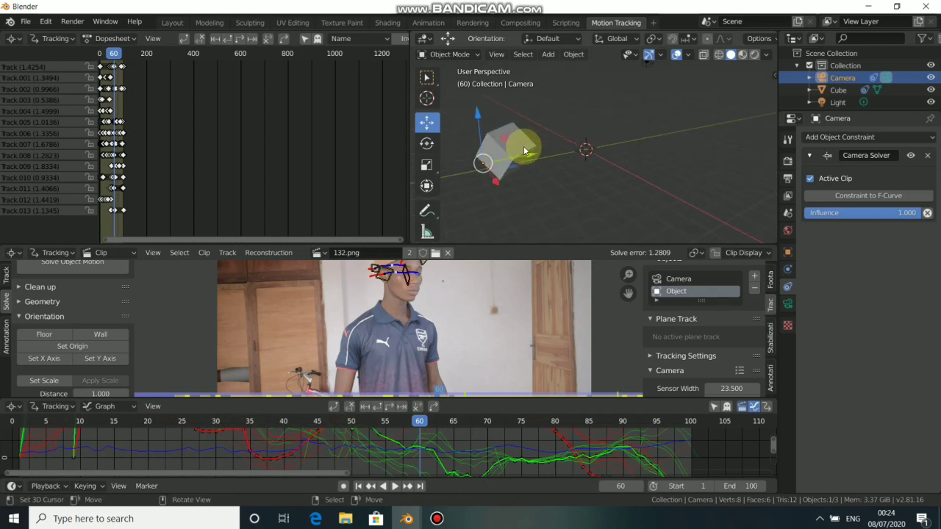
left_click(524, 149)
left_click_drag(524, 150, 606, 136)
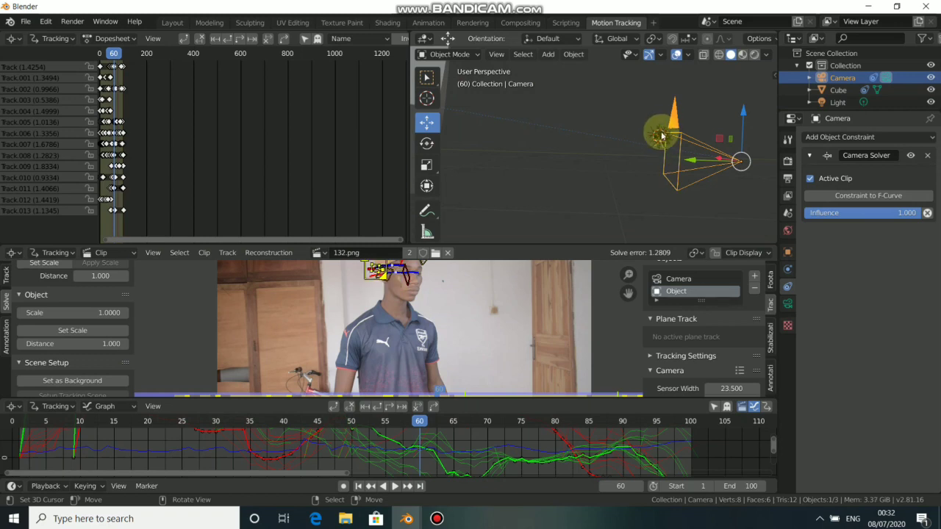
scroll(473, 357, "up", 5)
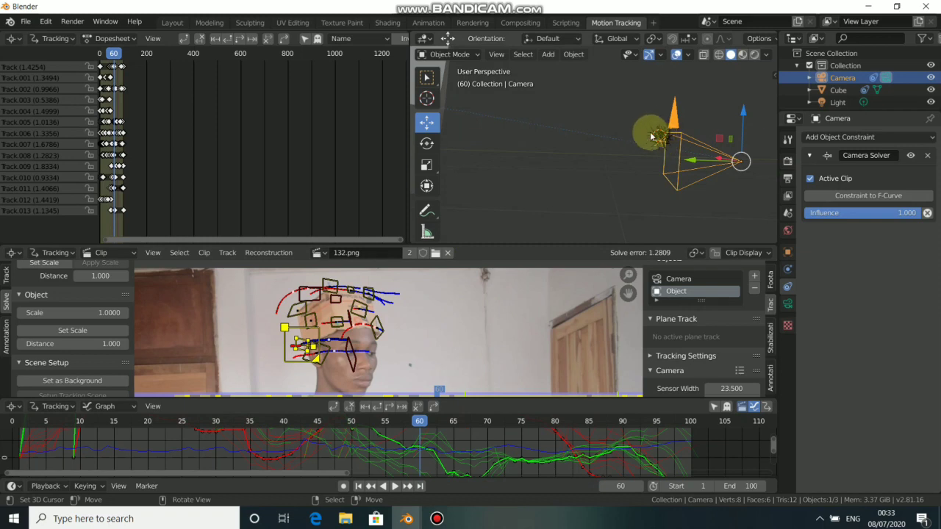
left_click_drag(672, 147, 664, 140)
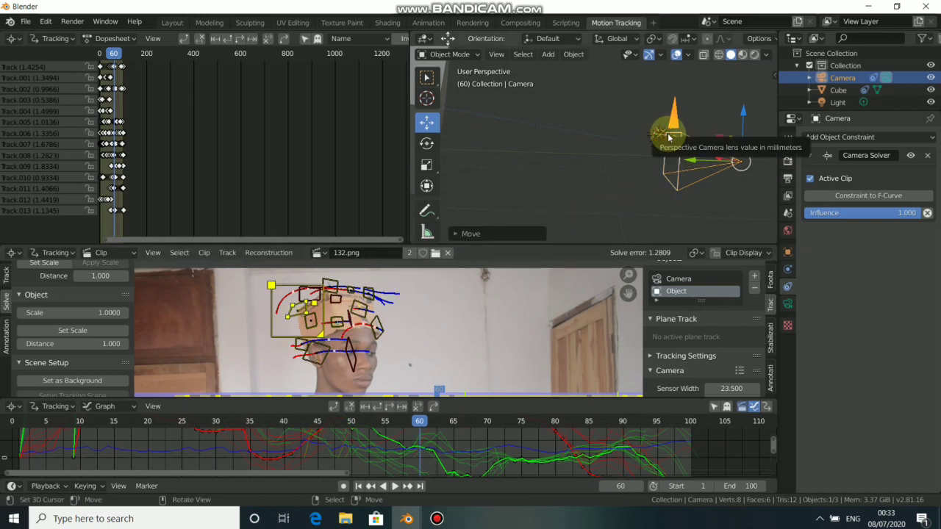
scroll(620, 146, "down", 2)
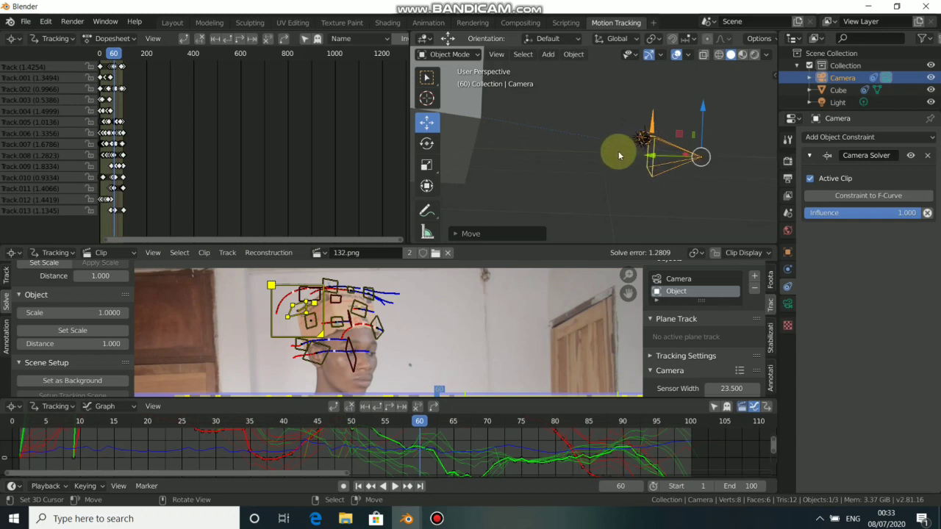
middle_click_drag(616, 152, 594, 153)
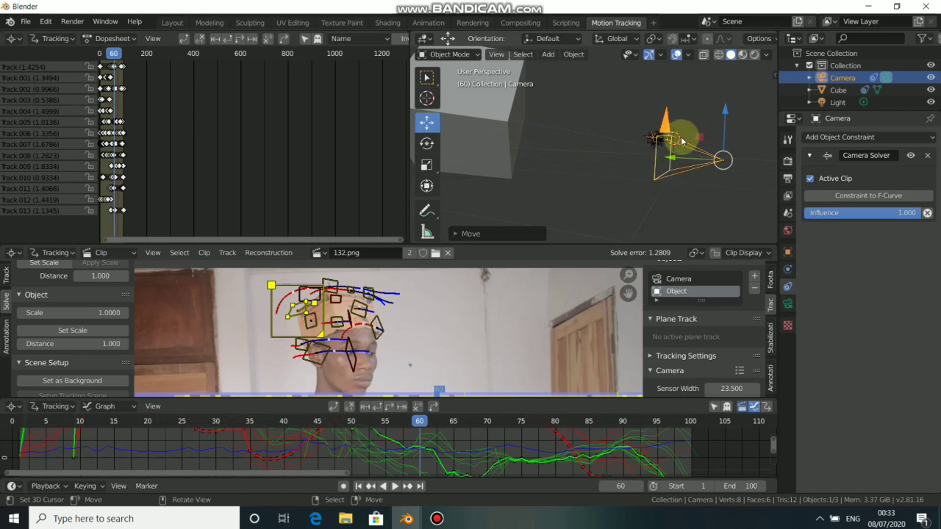
middle_click_drag(682, 141, 513, 131)
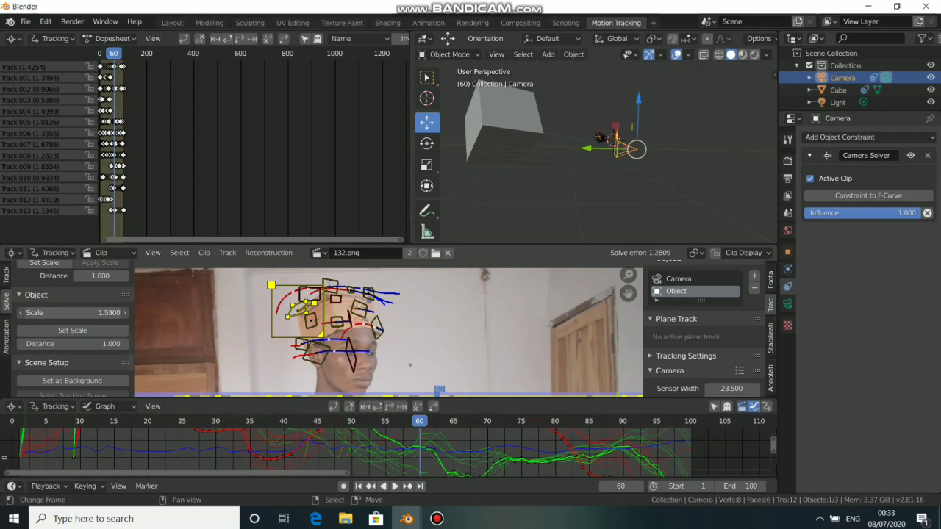
scroll(589, 144, "up", 4)
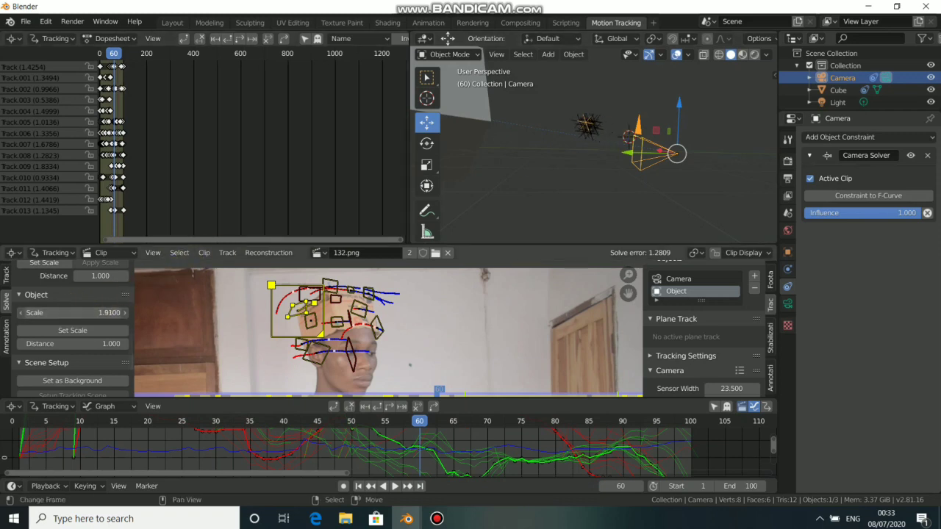
left_click_drag(74, 313, 107, 313)
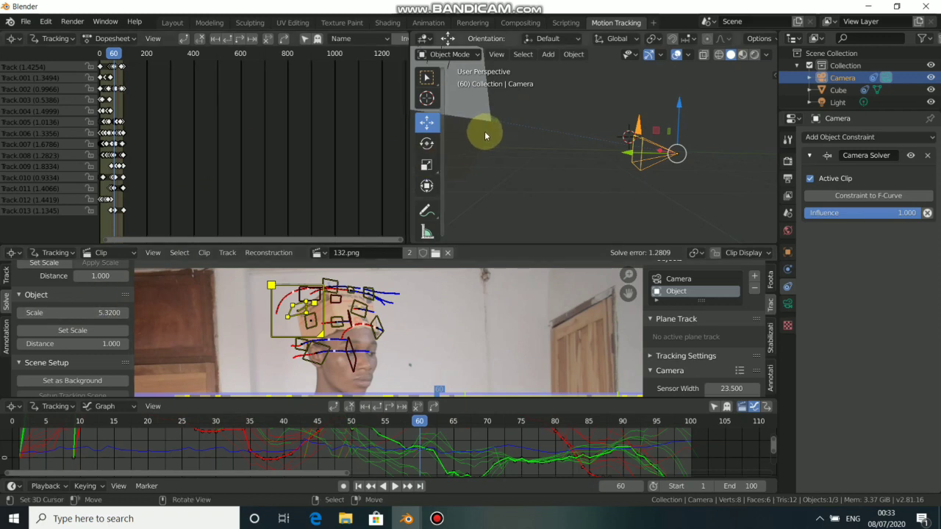
Select the cube through the scene camera in wireframe shading, and return the viewport to solid shading.
scroll(486, 134, "down", 4)
mouse_move(576, 189)
middle_mouse_down()
mouse_move(519, 189)
mouse_move(433, 209)
middle_mouse_up()
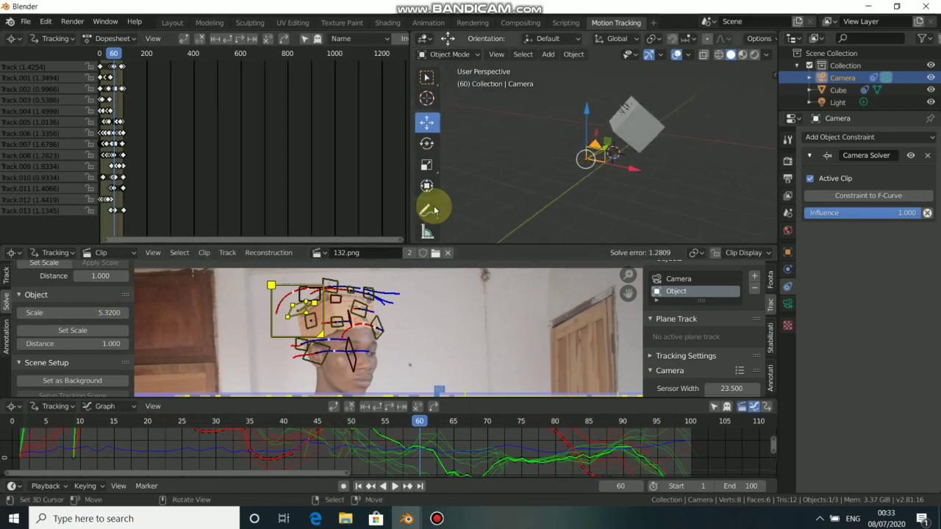
key("shift+z")
middle_click_drag(607, 191, 618, 173)
key("KP_0")
scroll(601, 152, "up", 3)
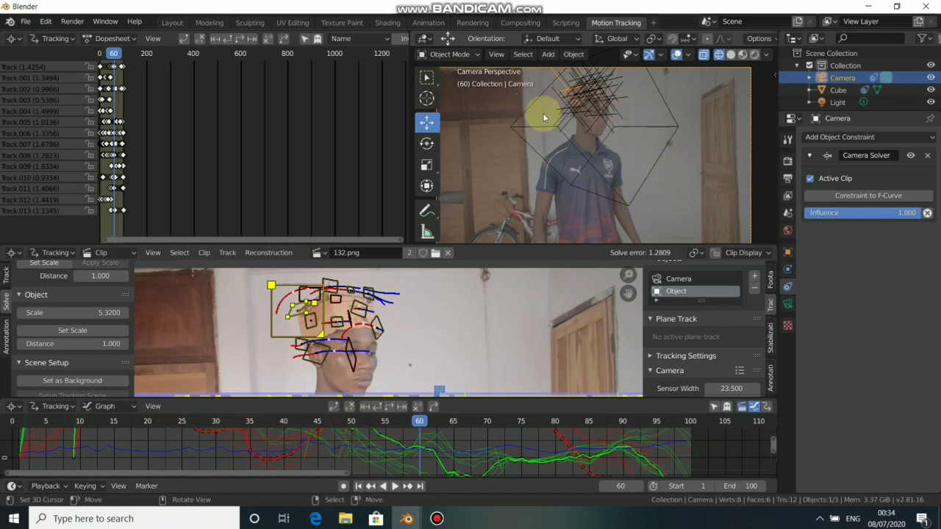
left_click(609, 151)
key("shift+z")
Scale the cube down uniformly to suit the size of the tracking point cluster.
middle_click_drag(623, 153, 670, 153)
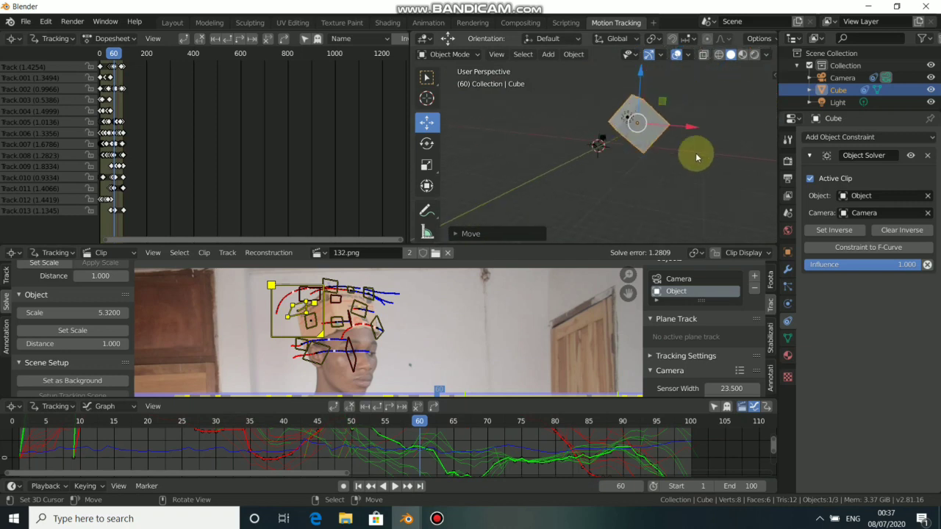
key("s")
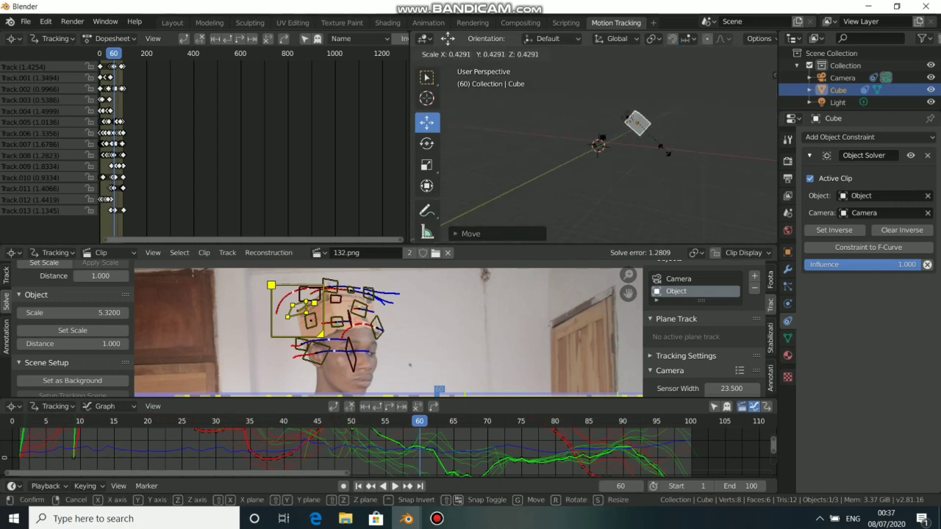
left_click(678, 156)
middle_click_drag(677, 155, 735, 162)
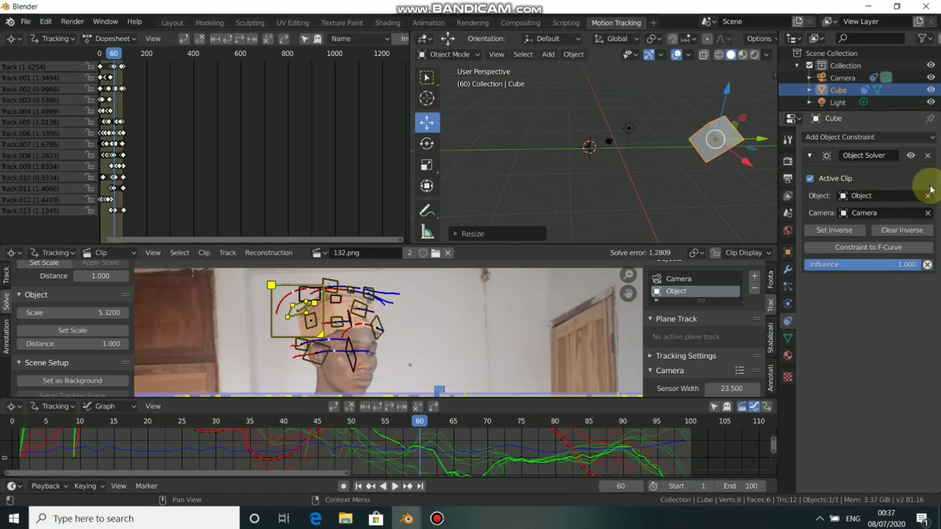
Clear the Object and Camera targets from the cube's Object Solver constraint, and move the cube toward the tracking points.
left_click(926, 197)
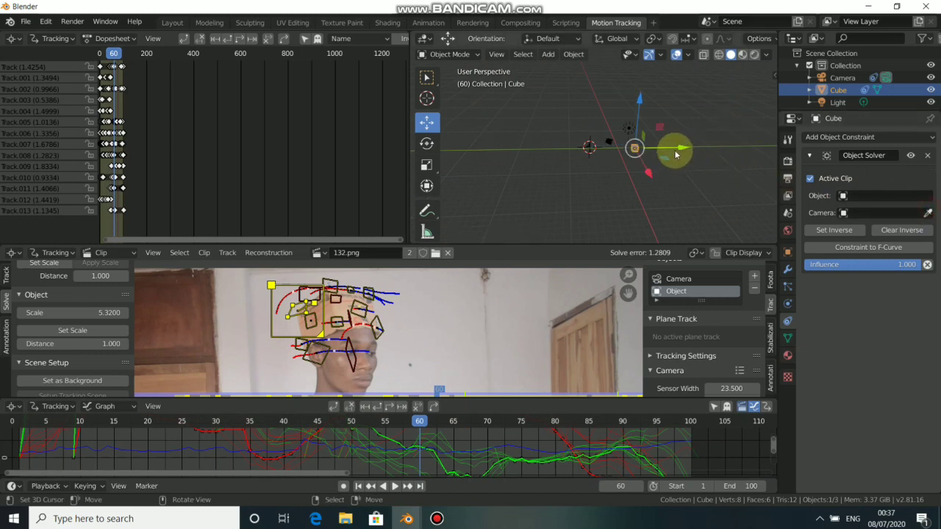
key("g")
left_click(653, 162)
scroll(655, 162, "up", 5)
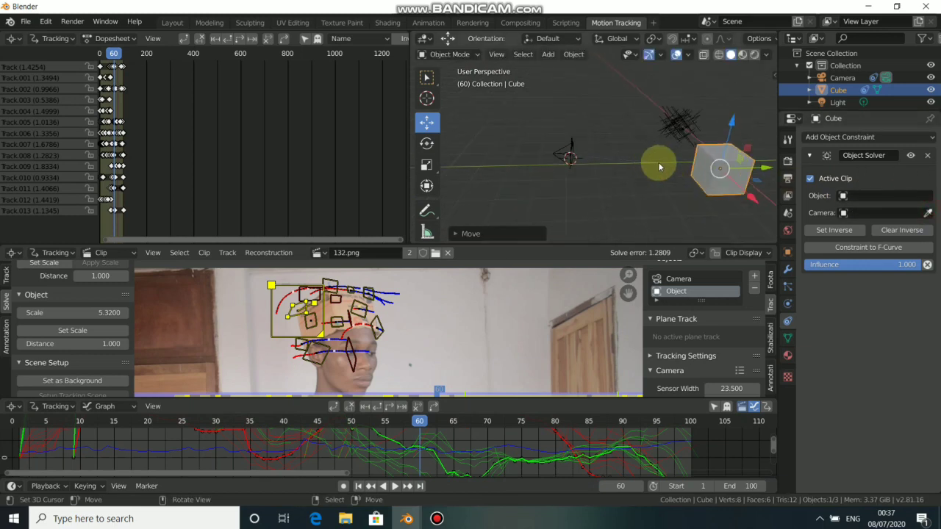
left_click_drag(763, 202, 611, 187)
Align the cube with the tracking points, moving it about -1.7 m along X, about 1.05 m along Y and down along Z.
middle_click_drag(611, 187, 711, 110)
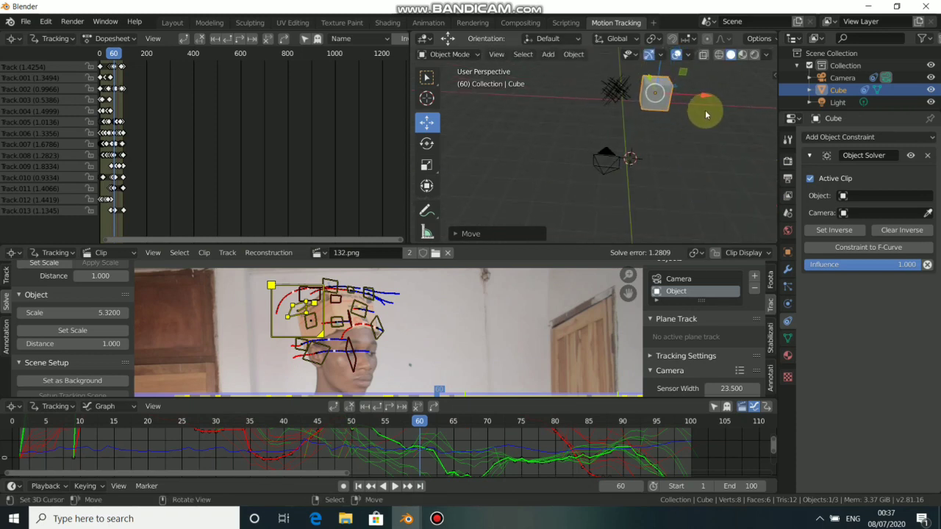
key("g")
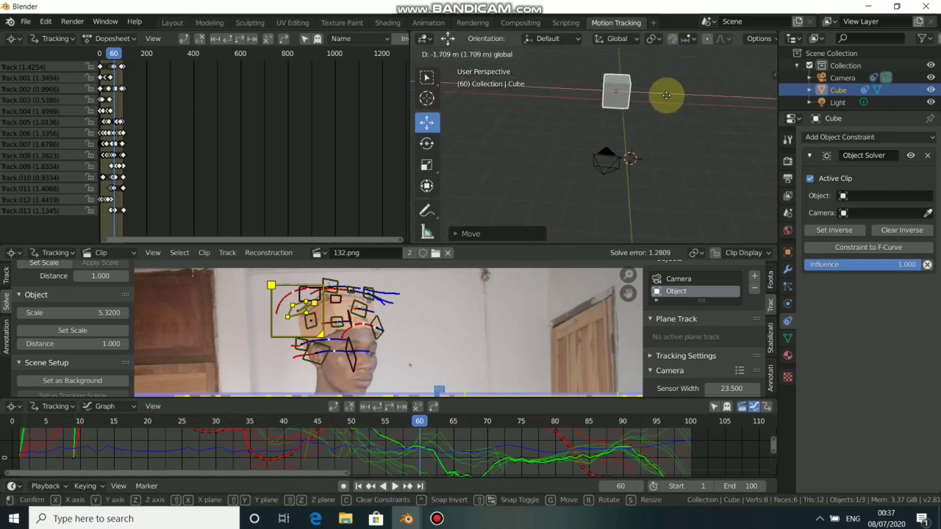
left_click(630, 158)
mouse_move(630, 157)
middle_mouse_down()
mouse_move(542, 147)
mouse_move(643, 156)
middle_mouse_up()
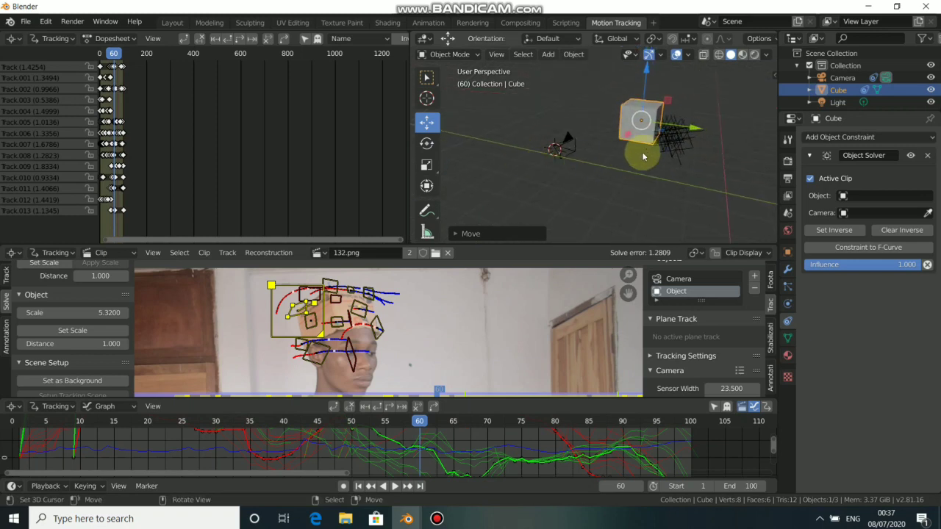
key("g")
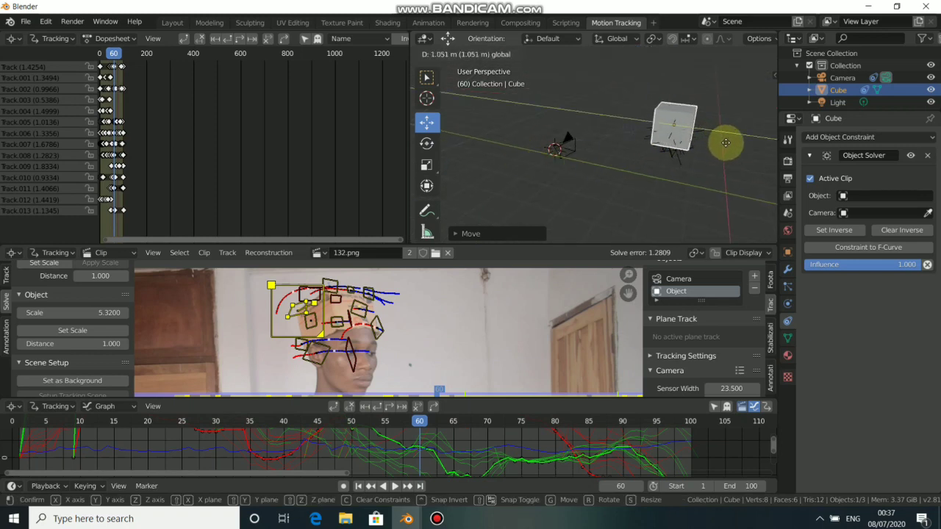
key("z")
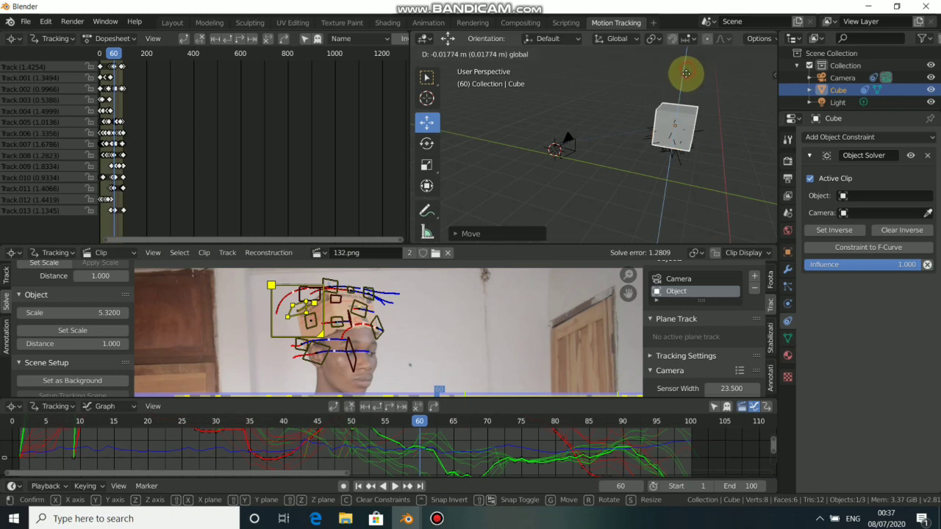
left_click(686, 88)
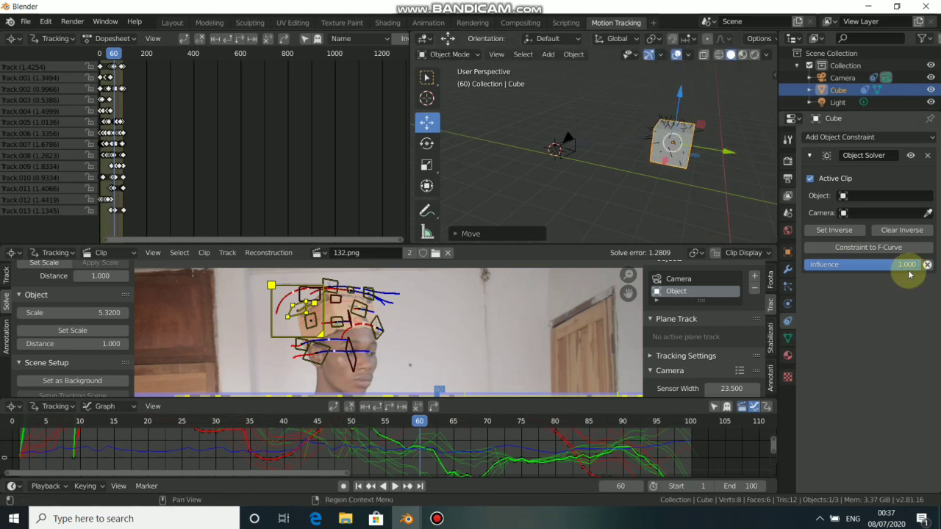
Reassign Object and Camera as the targets of the cube's Object Solver constraint and set its inverse.
left_click(900, 195)
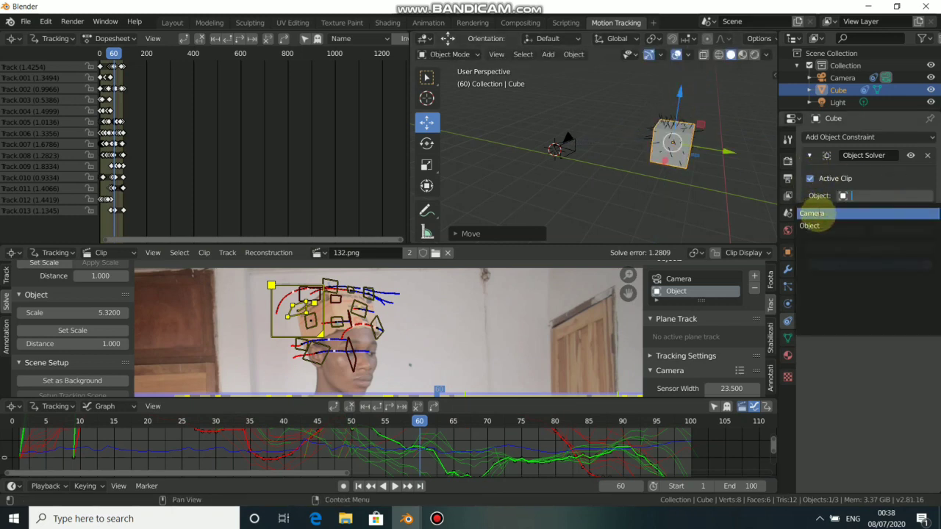
left_click(816, 226)
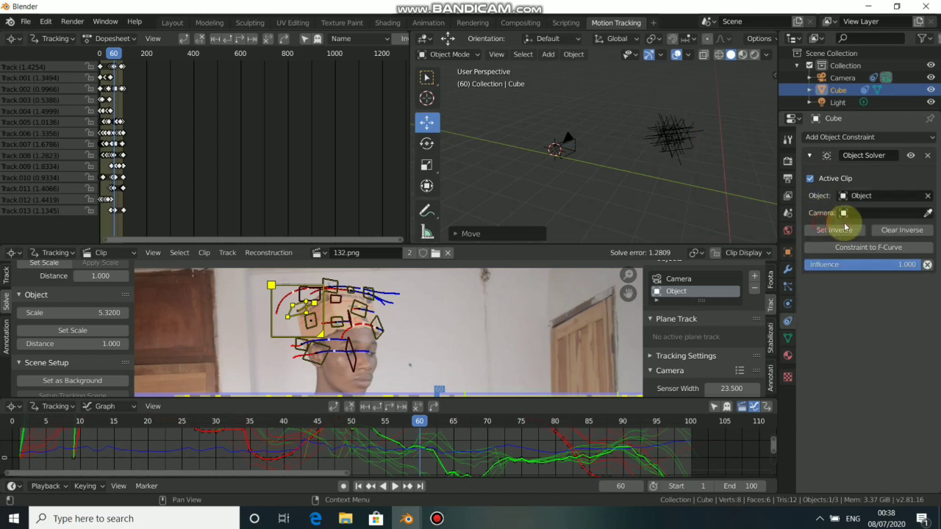
left_click(876, 213)
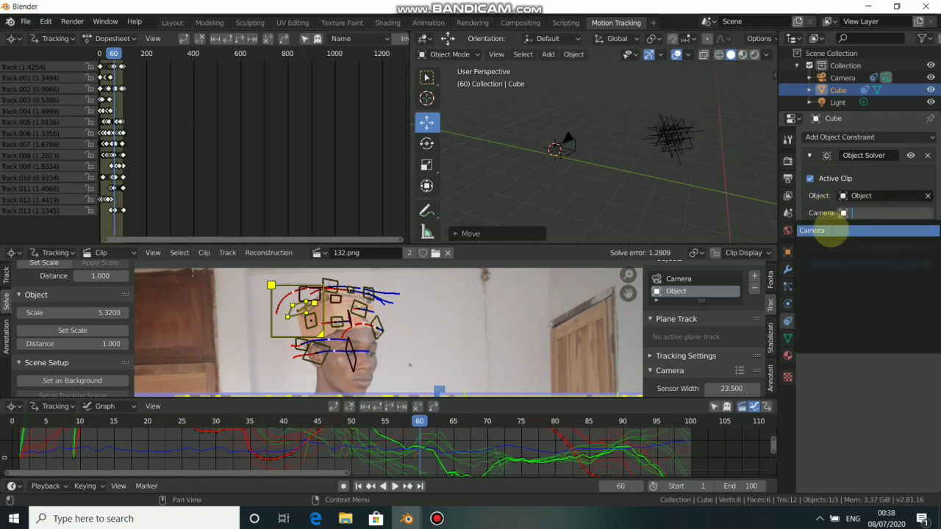
left_click(829, 230)
left_click(834, 230)
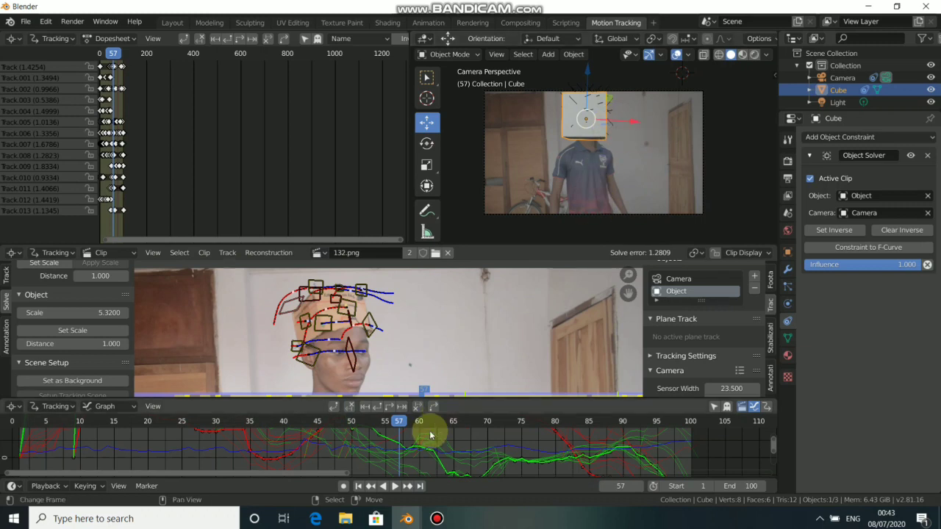
Play the animation in the motion tracking workspace to check the cube's tracking against the man's head.
left_click(396, 489)
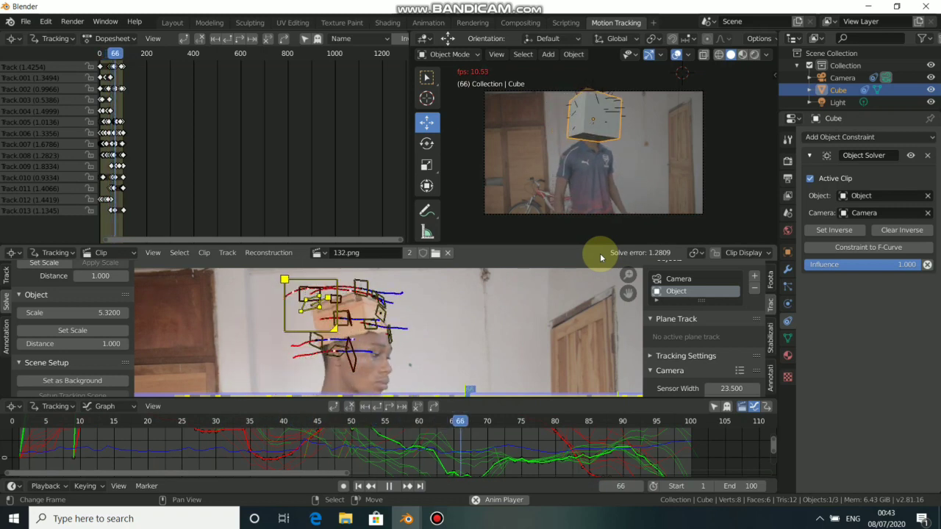
left_click(389, 486)
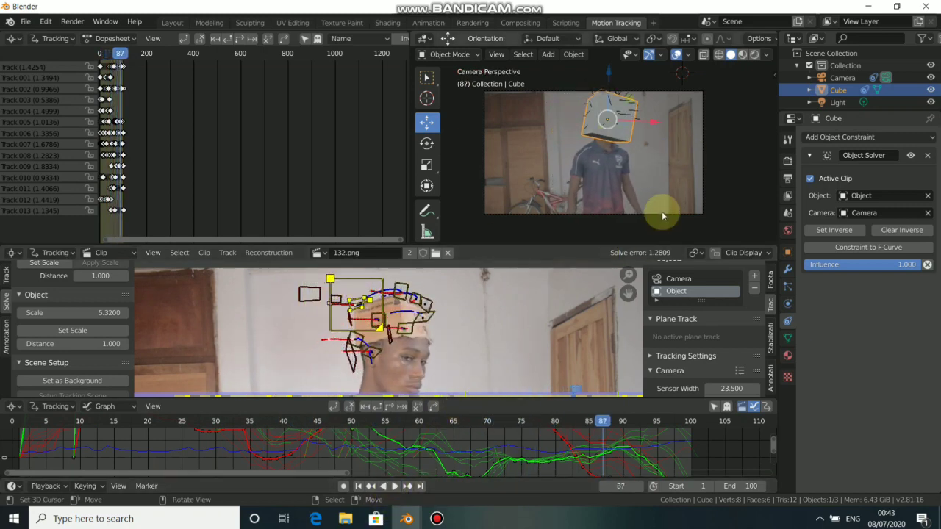
Switch to the Layout workspace and enable the Motion Tracking viewport overlay.
left_click(178, 25)
middle_click_drag(365, 329, 676, 142)
left_click(690, 54)
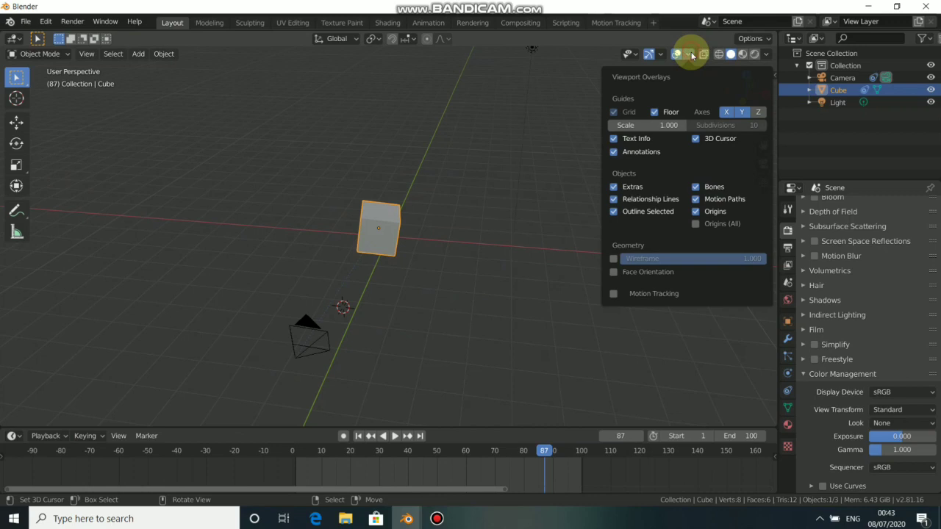
left_click(614, 296)
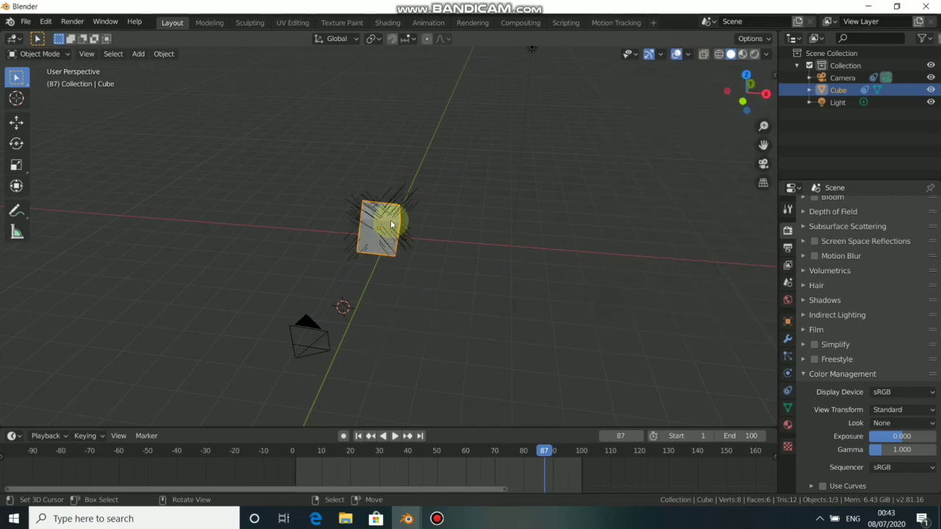
Play the animation through the scene camera in the Layout workspace to check how the cube follows the head.
key("KP_0")
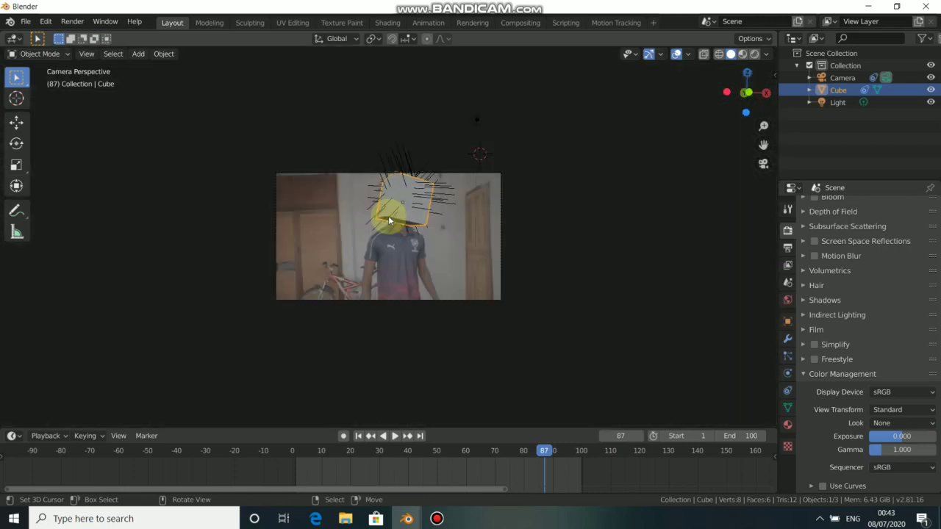
scroll(383, 245, "up", 5)
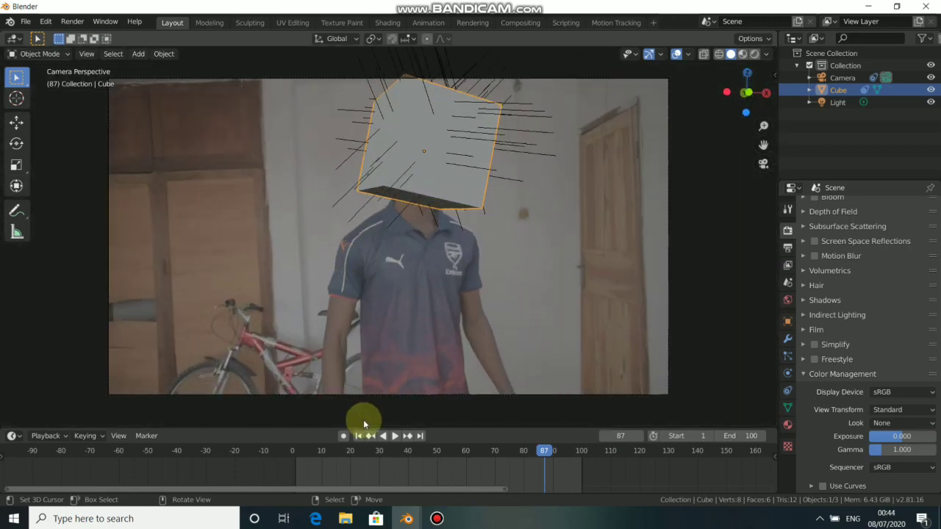
left_click(395, 436)
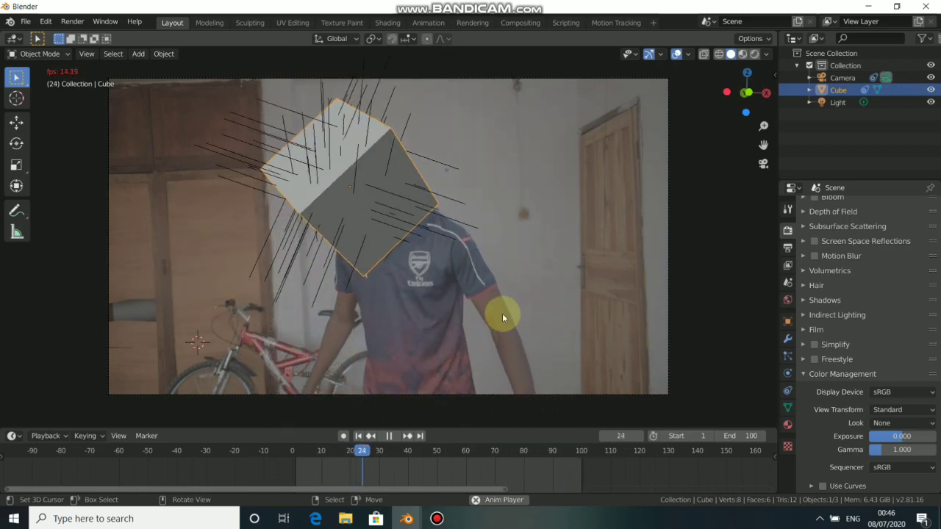
scroll(501, 316, "up", 1)
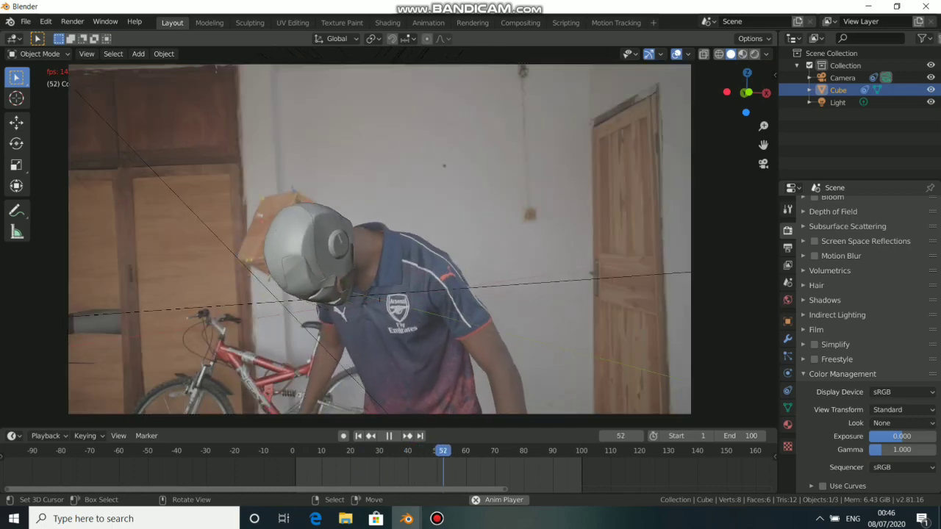